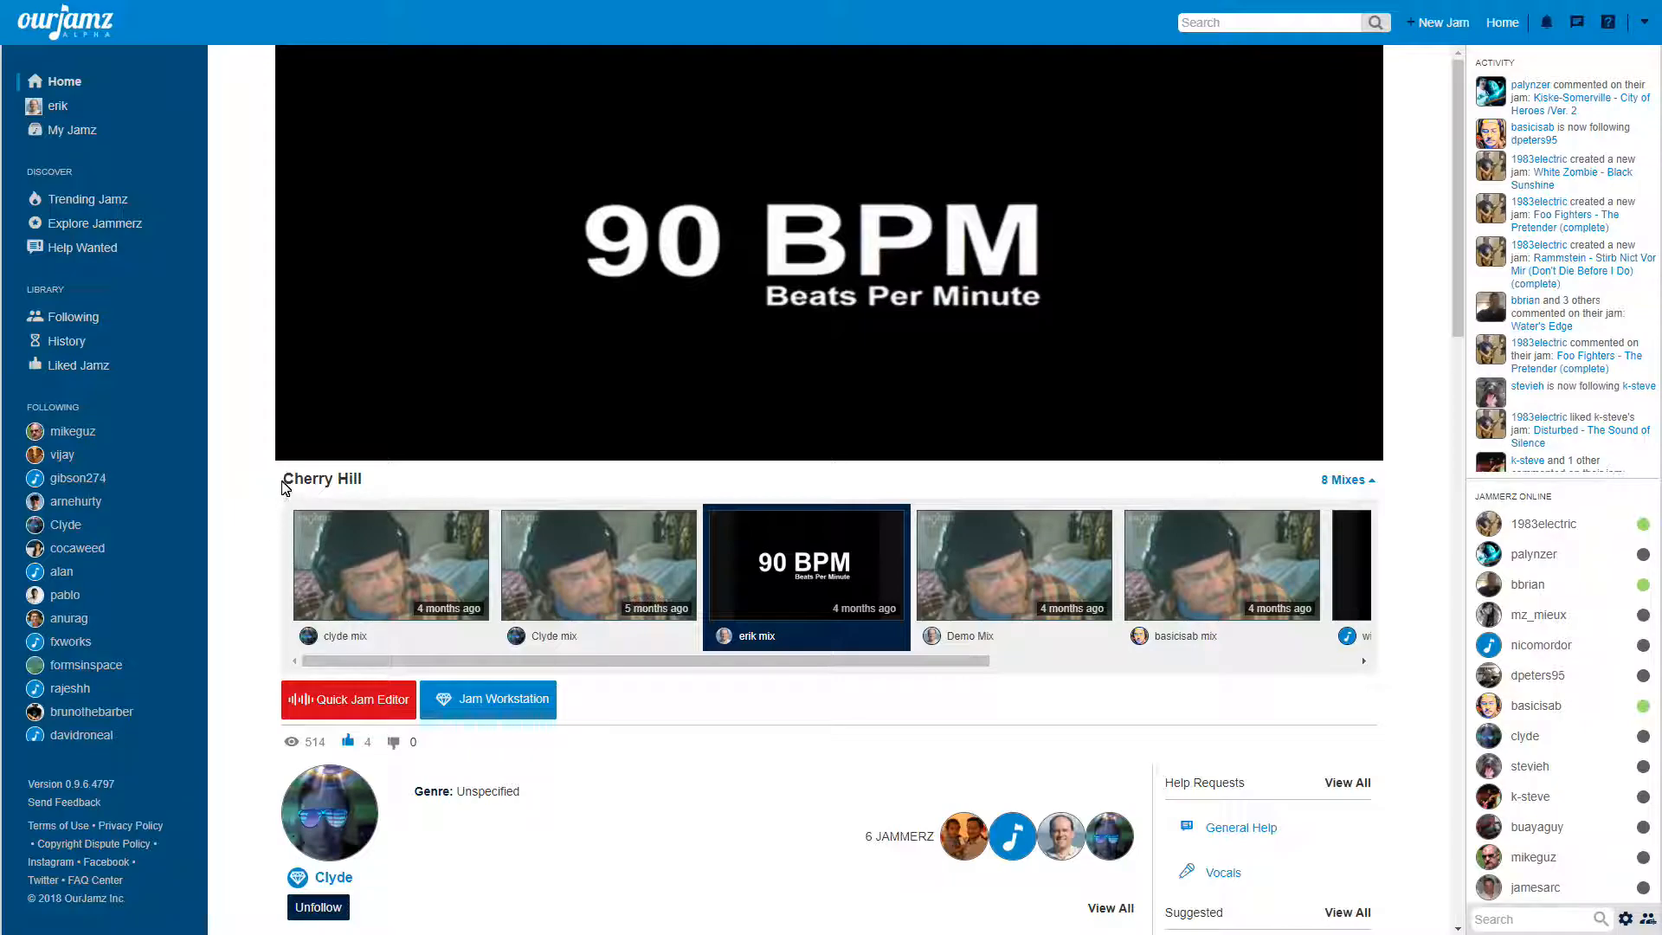
Step: Open the erik mix of the Cherry Hill jam in the Jam Workstation
left_click_drag(282, 480, 371, 482)
left_click(382, 480)
left_click(483, 698)
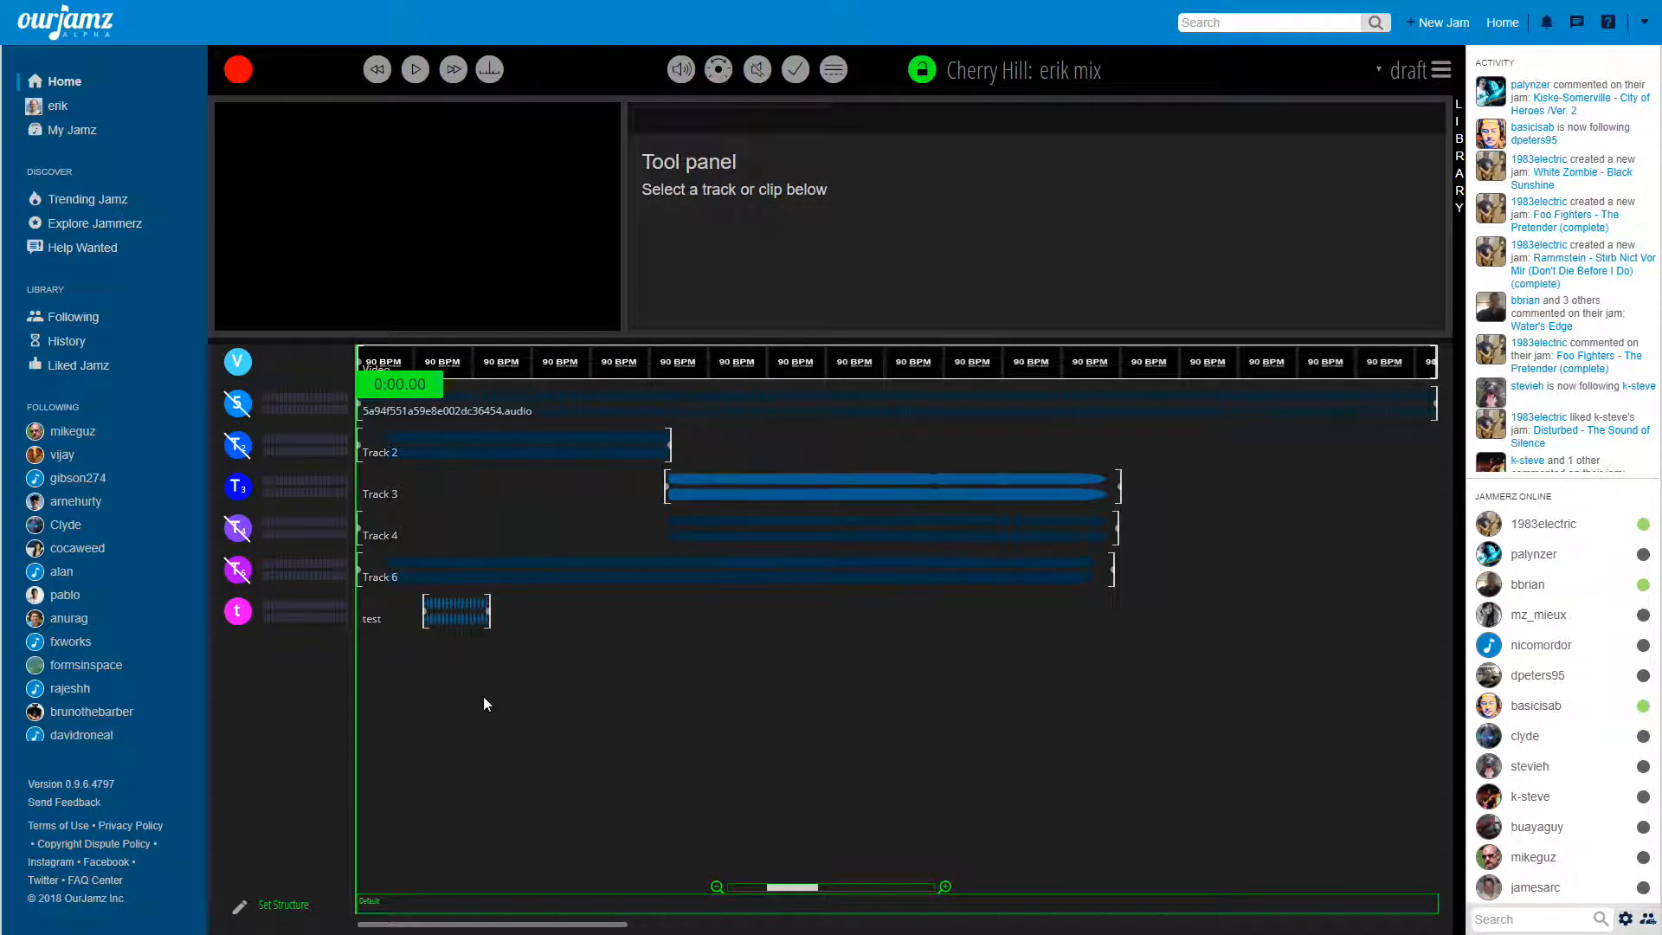
Step: Delete the audio clip from the test track
left_click(437, 613)
key("Delete")
left_click(237, 70)
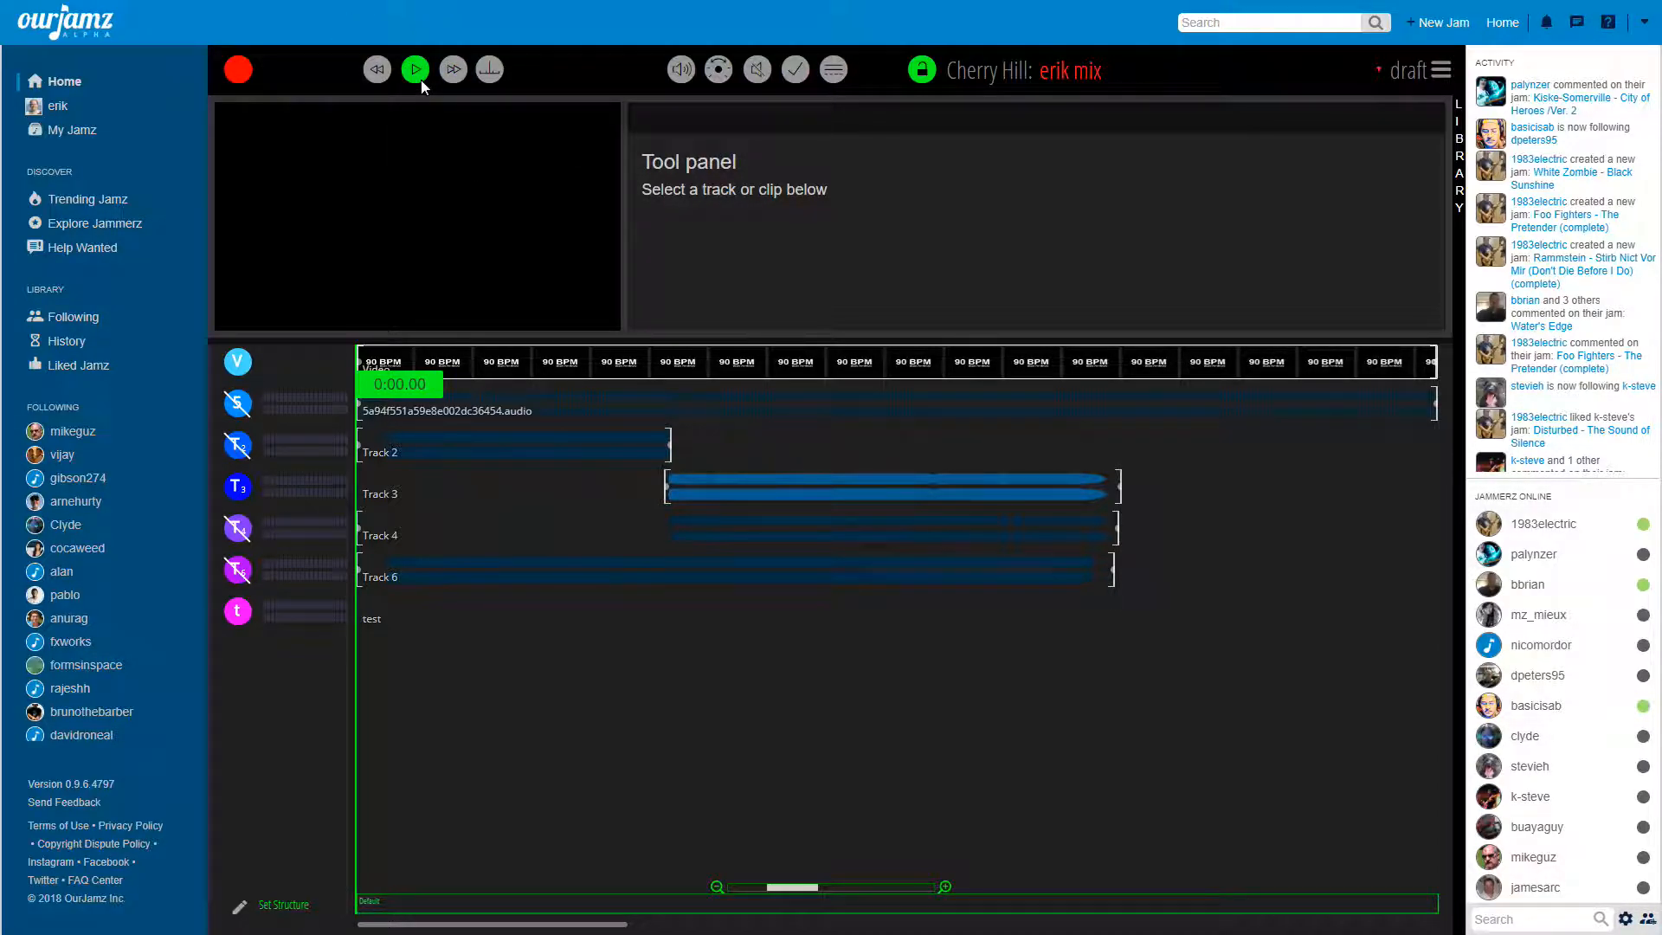
Step: Move the playbar to 0:39.30 and switch on the playbar toggle beside the fast-forward control
left_click_drag(400, 400, 781, 399)
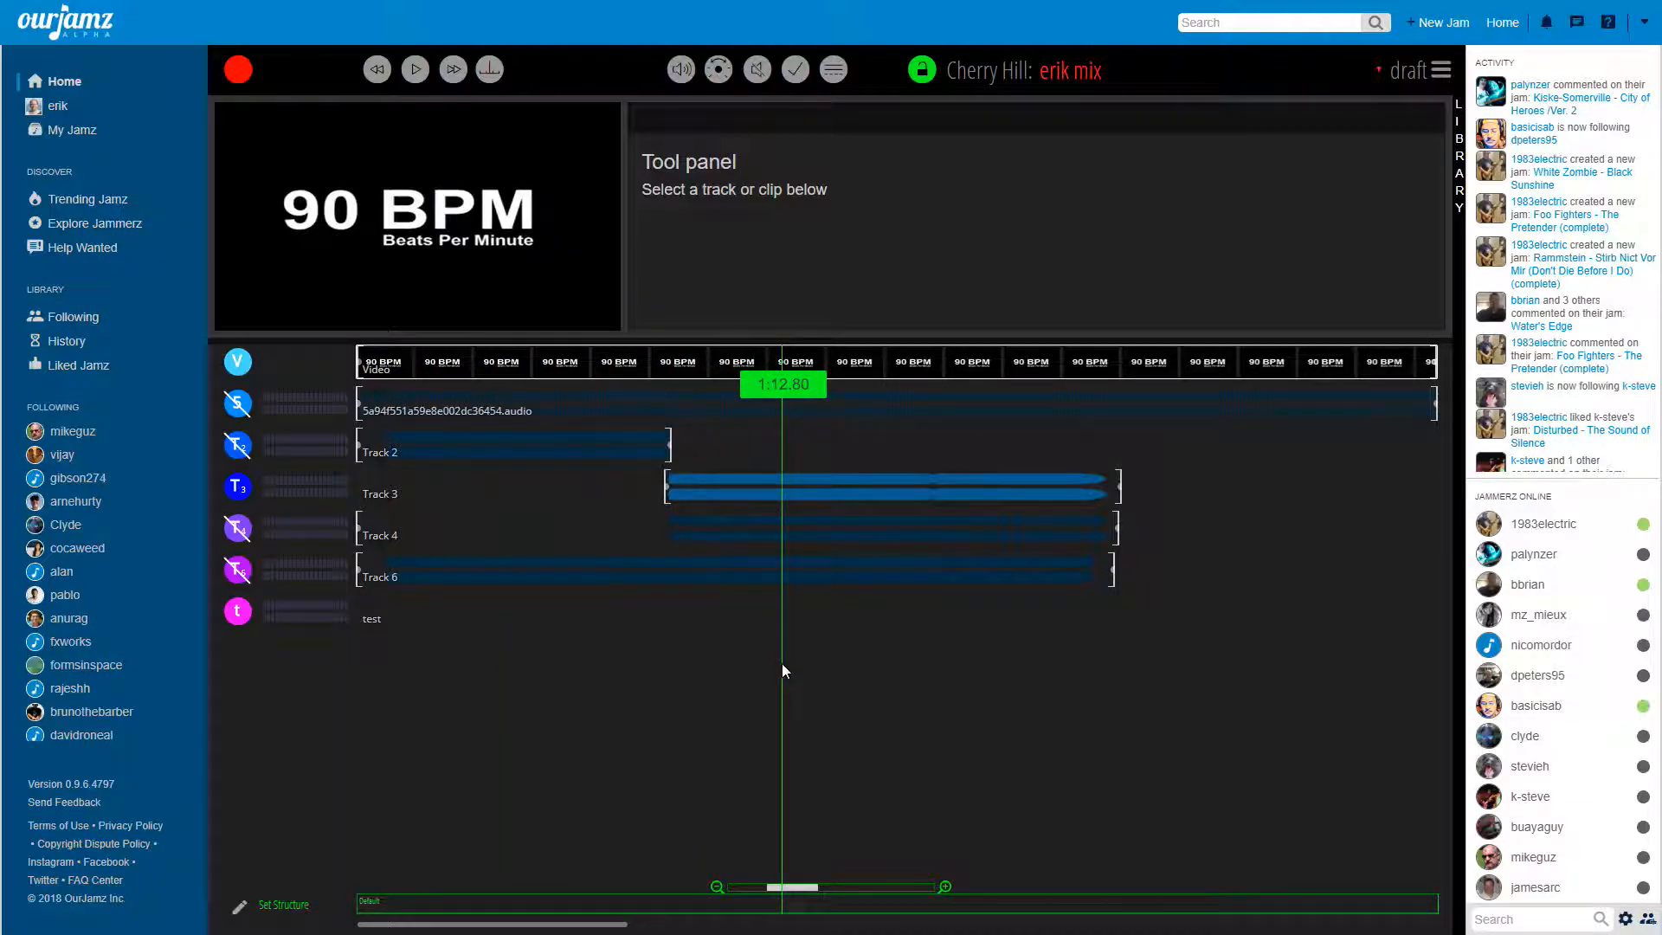
left_click_drag(782, 631, 486, 490)
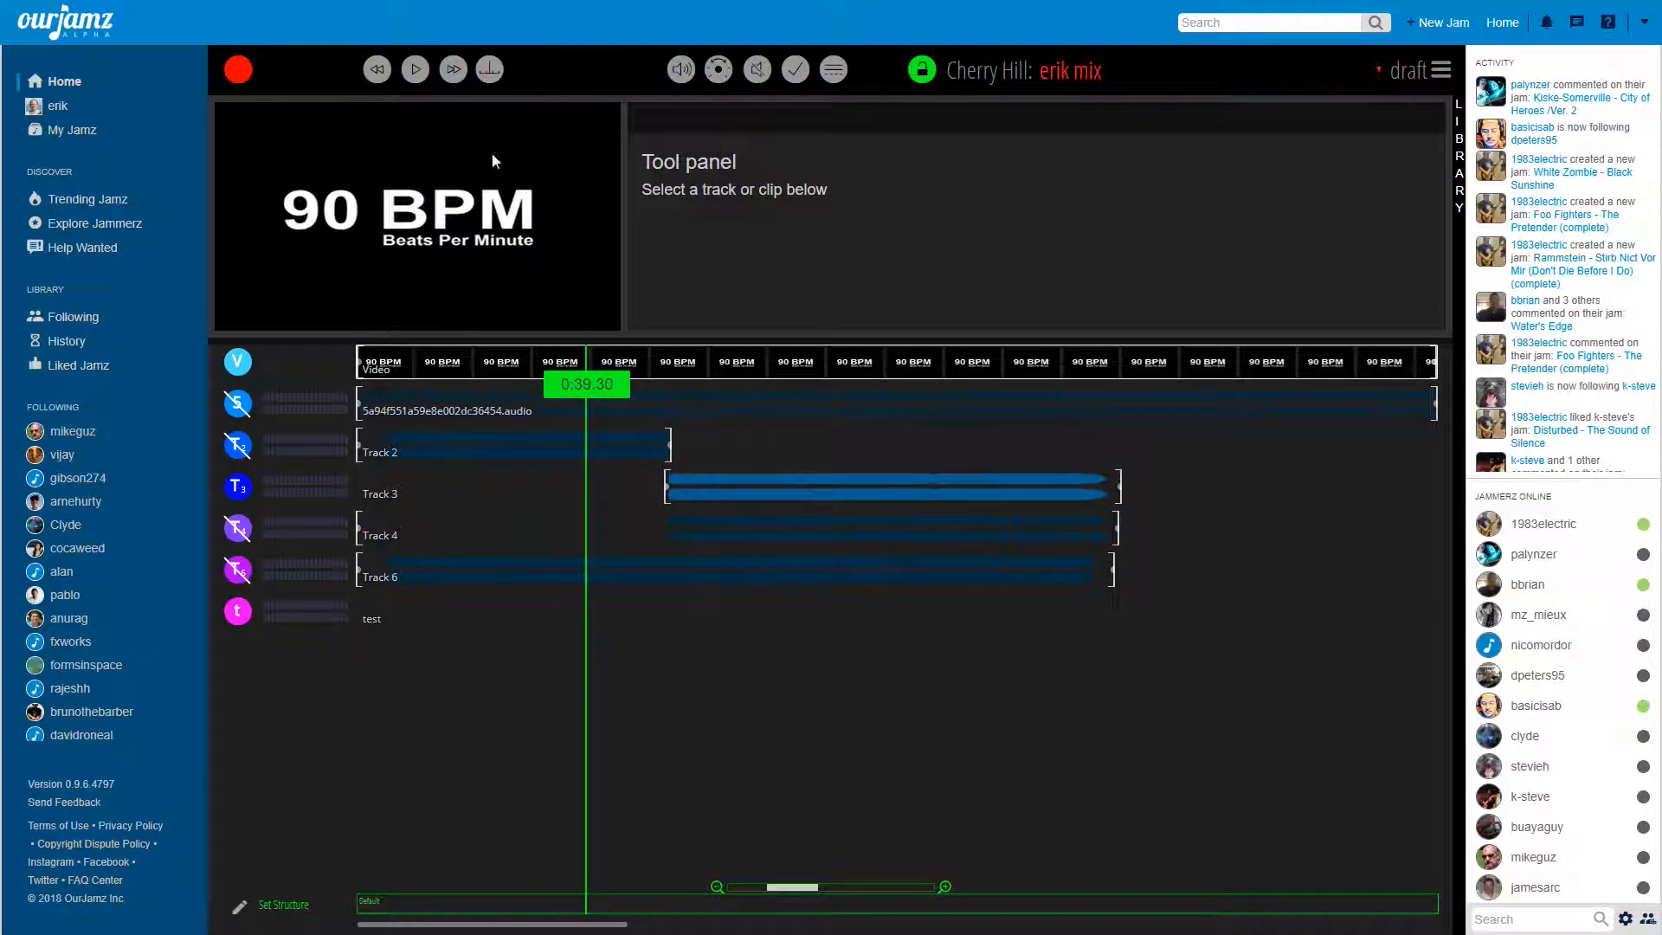
left_click(487, 75)
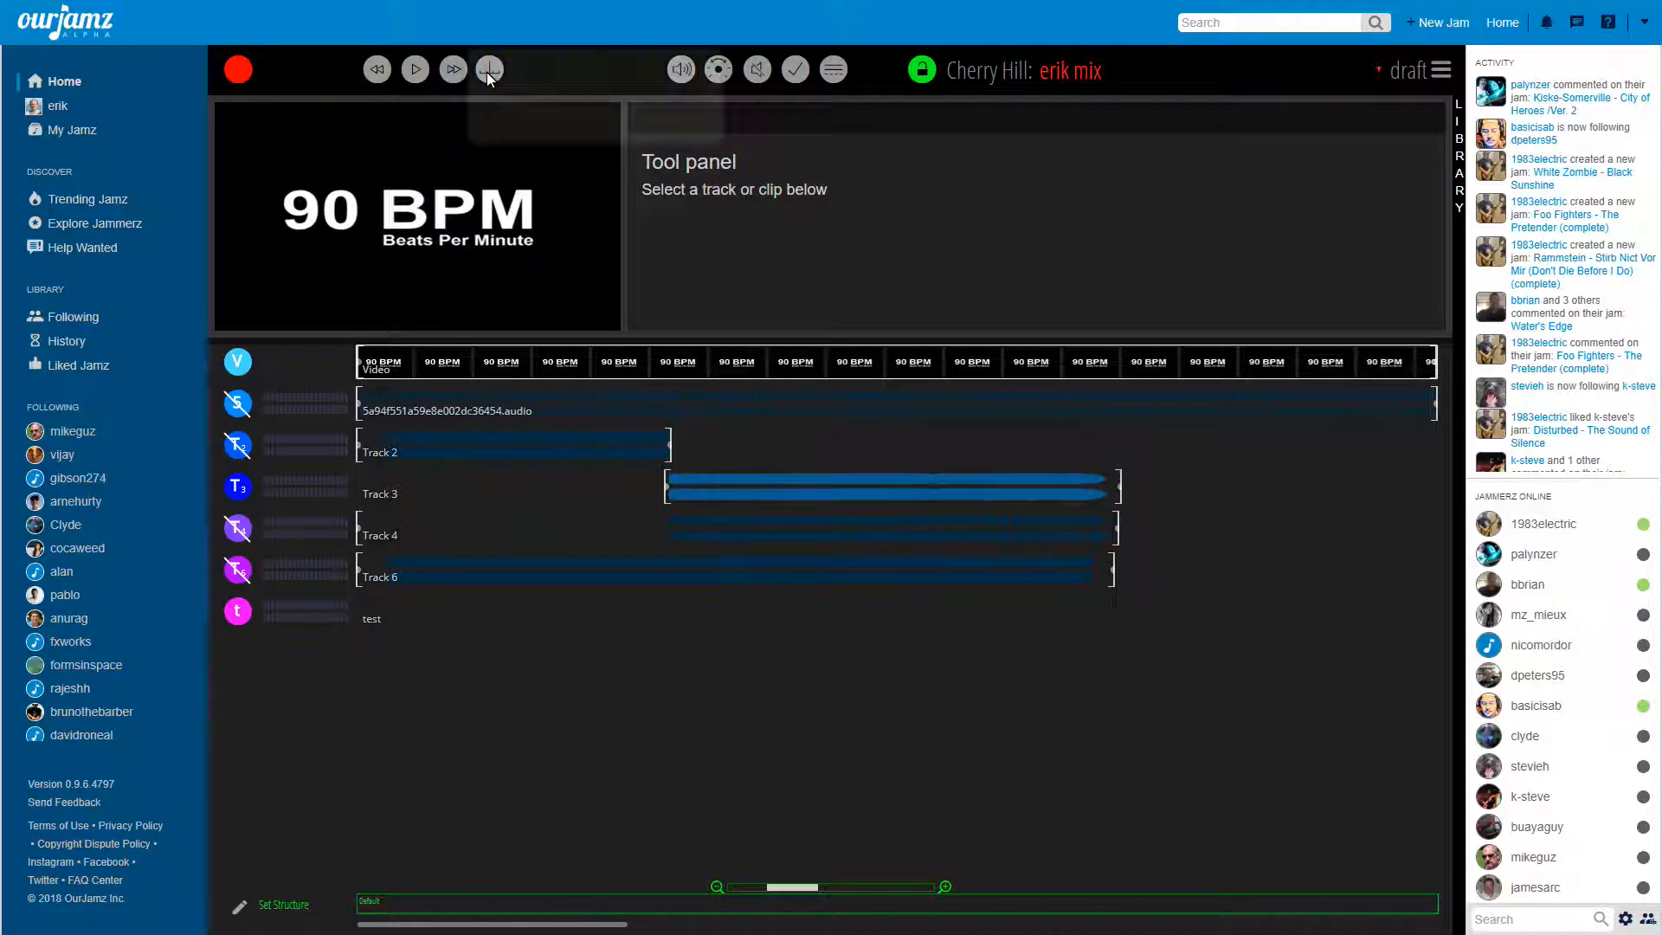
left_click(489, 76)
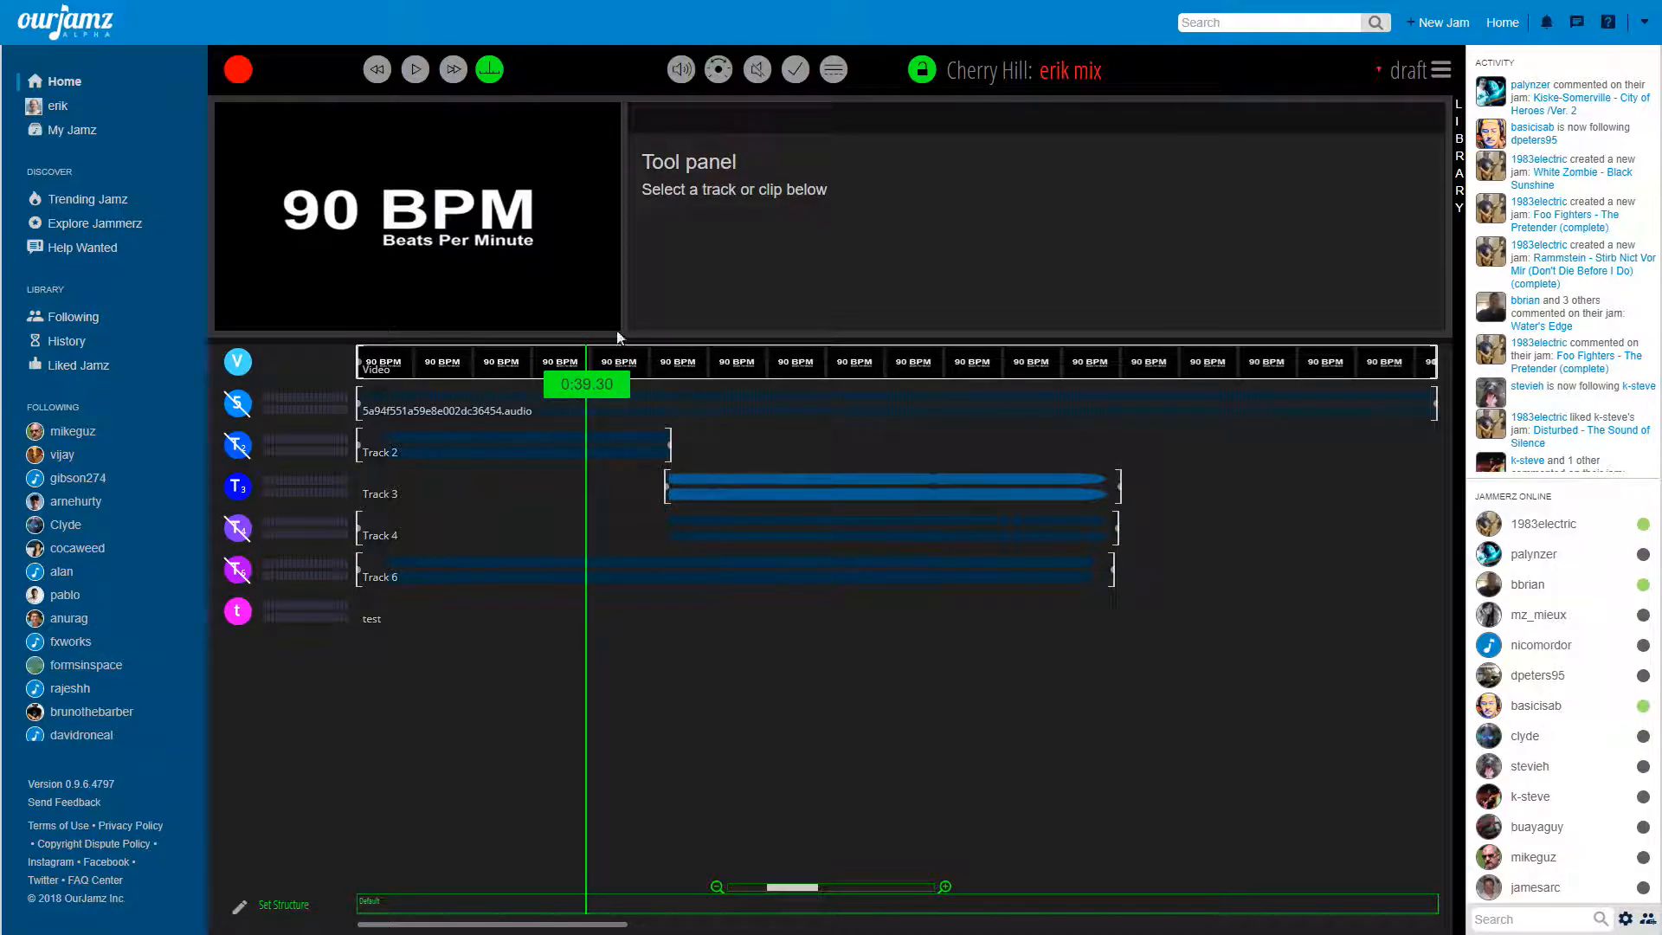
Step: Unmute the top audio track and Tracks 2, 4 and 6 with the mute tool, and close the tool
left_click(681, 76)
left_click(796, 83)
left_click(758, 72)
left_click(595, 402)
left_click(609, 453)
left_click(692, 519)
left_click(674, 568)
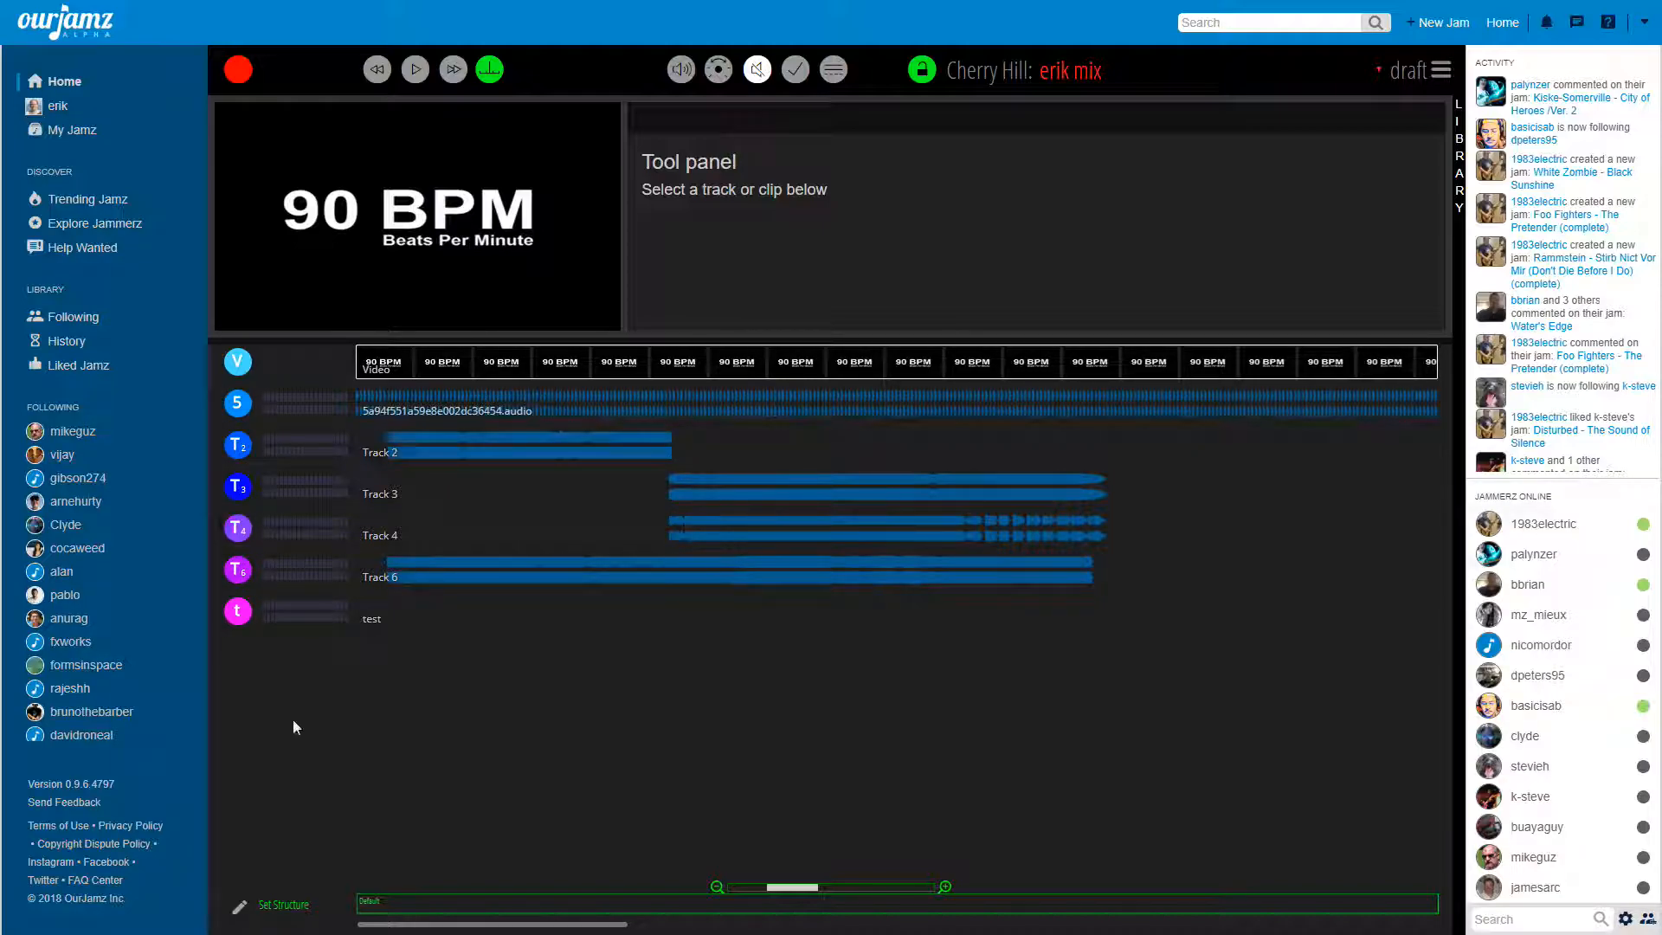
left_click(759, 74)
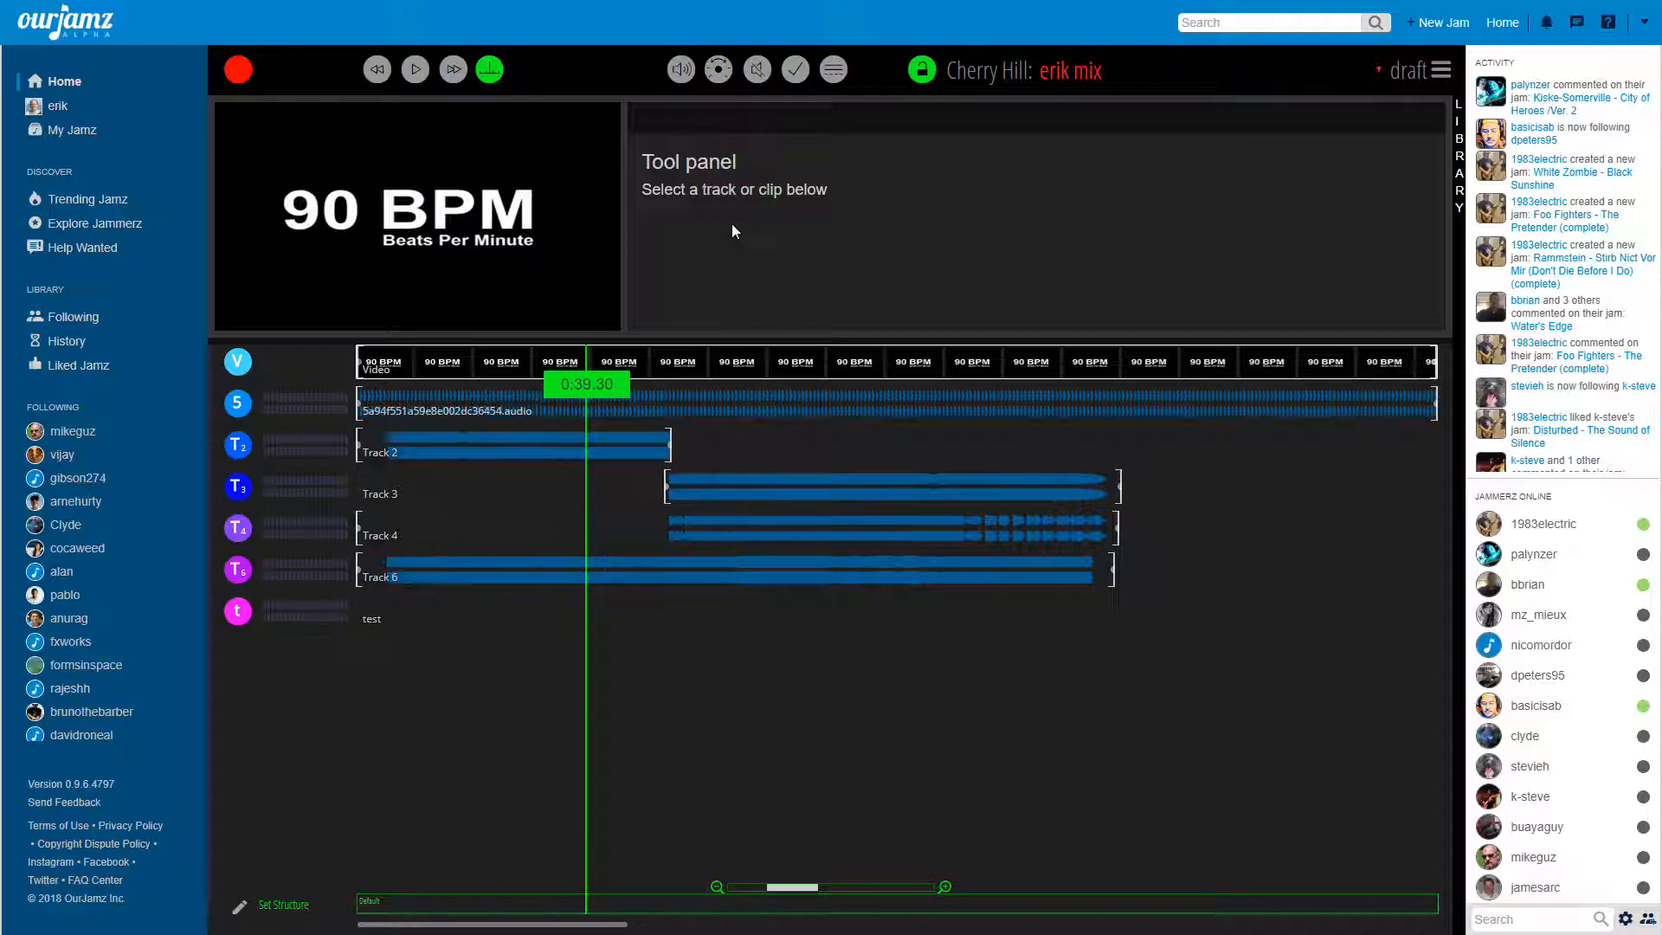
Step: Move the playbar to 0:06.10 and play the mix briefly from there
left_click(392, 902)
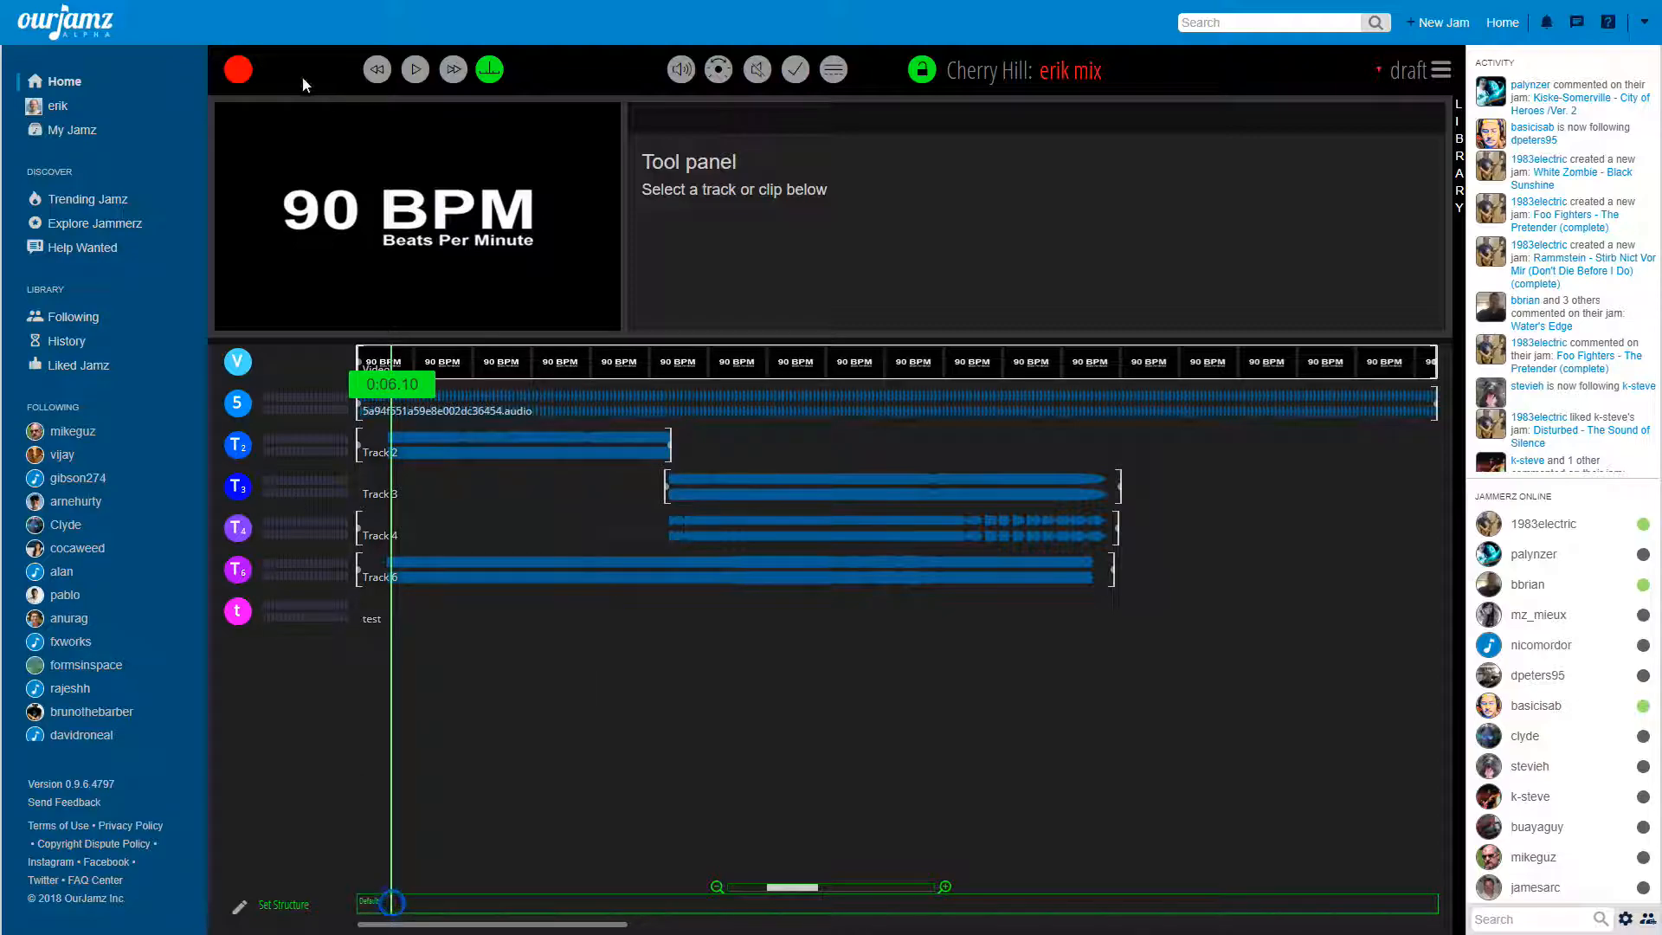
left_click(416, 71)
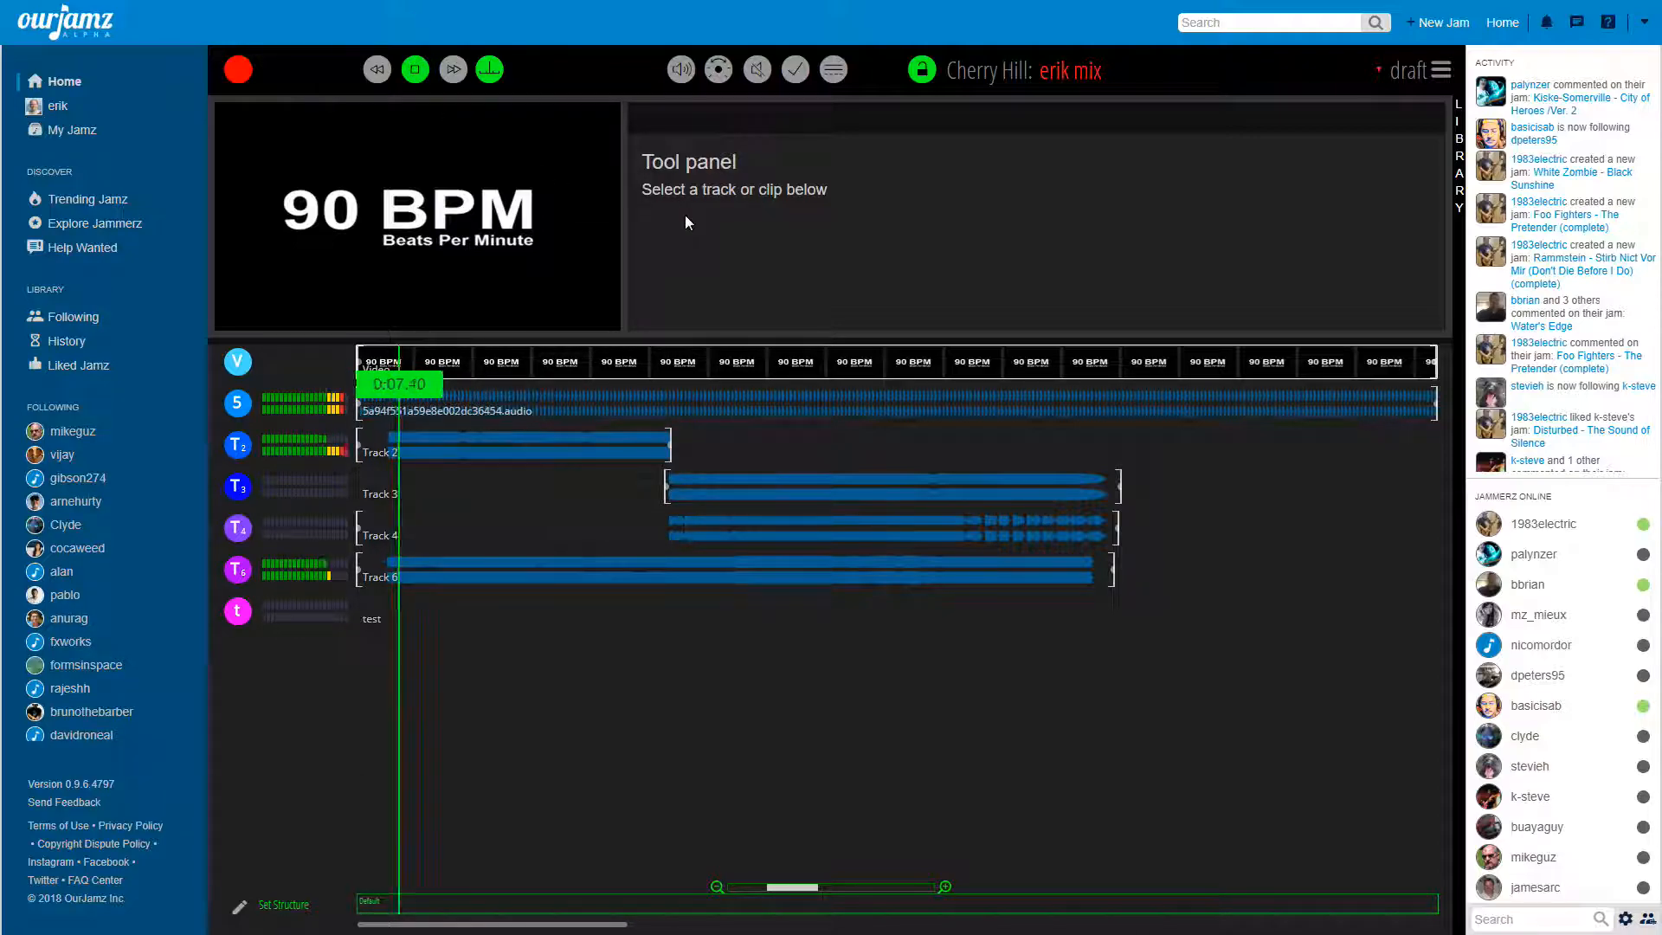
left_click(417, 76)
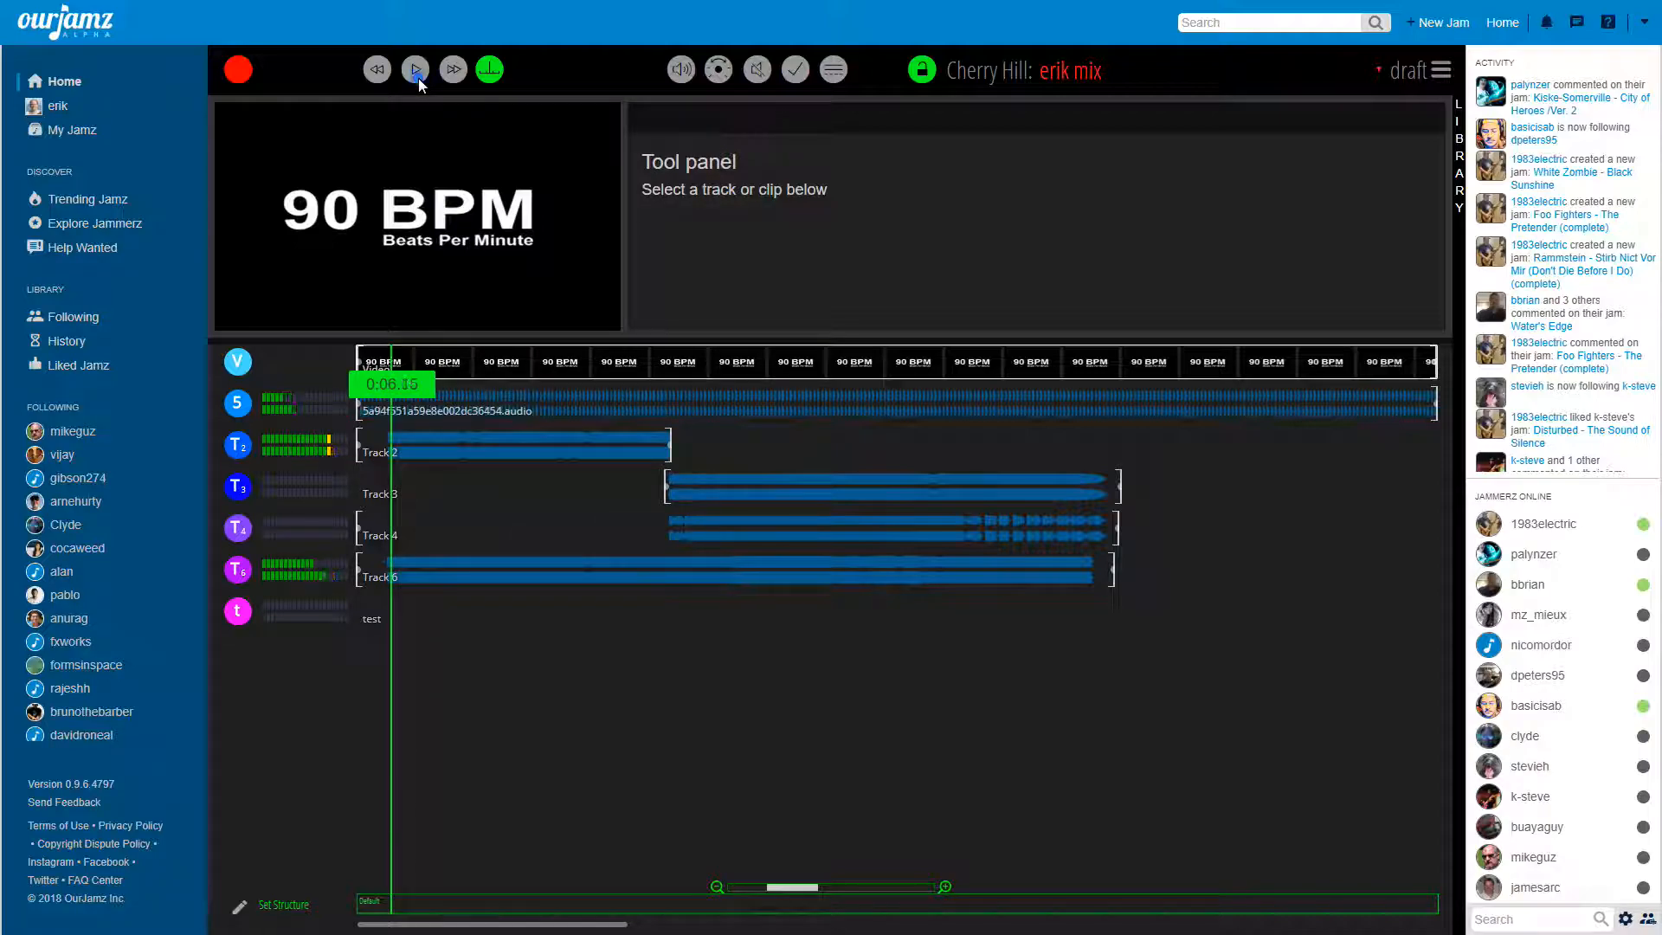
Step: Lower the top audio track's volume to 1.8 dB while the mix plays, stop playback and reset the volume to 0.0 dB
left_click(678, 71)
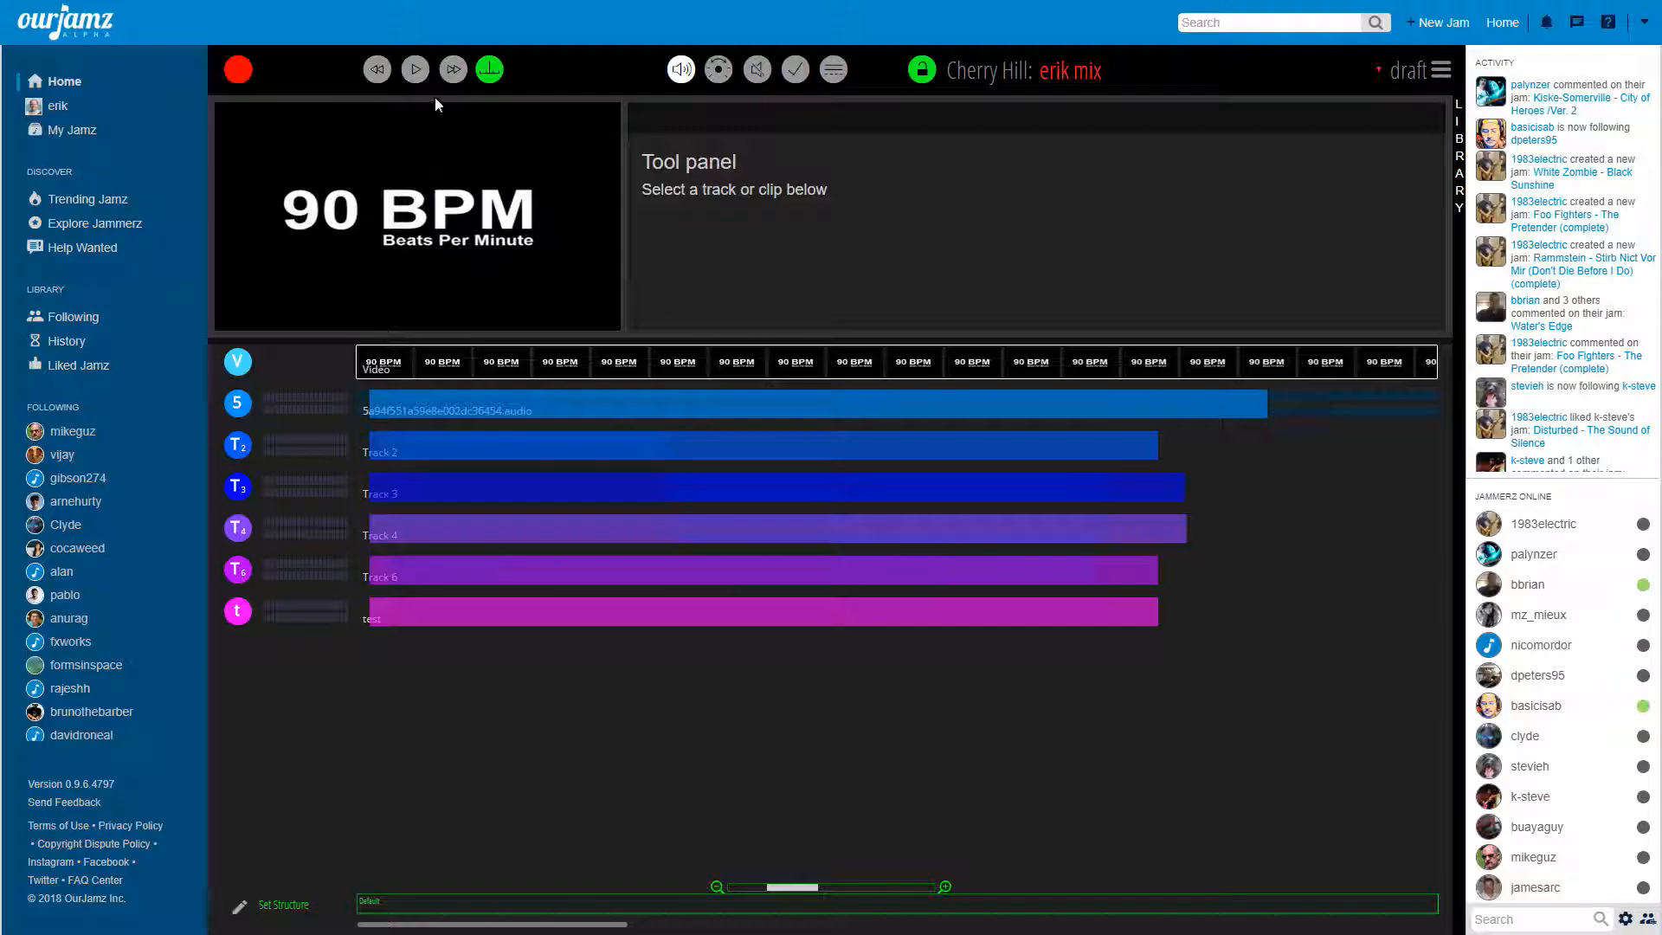
left_click(416, 71)
mouse_move(1071, 408)
left_mouse_down()
mouse_move(695, 401)
mouse_move(1208, 414)
mouse_move(1040, 411)
left_mouse_up()
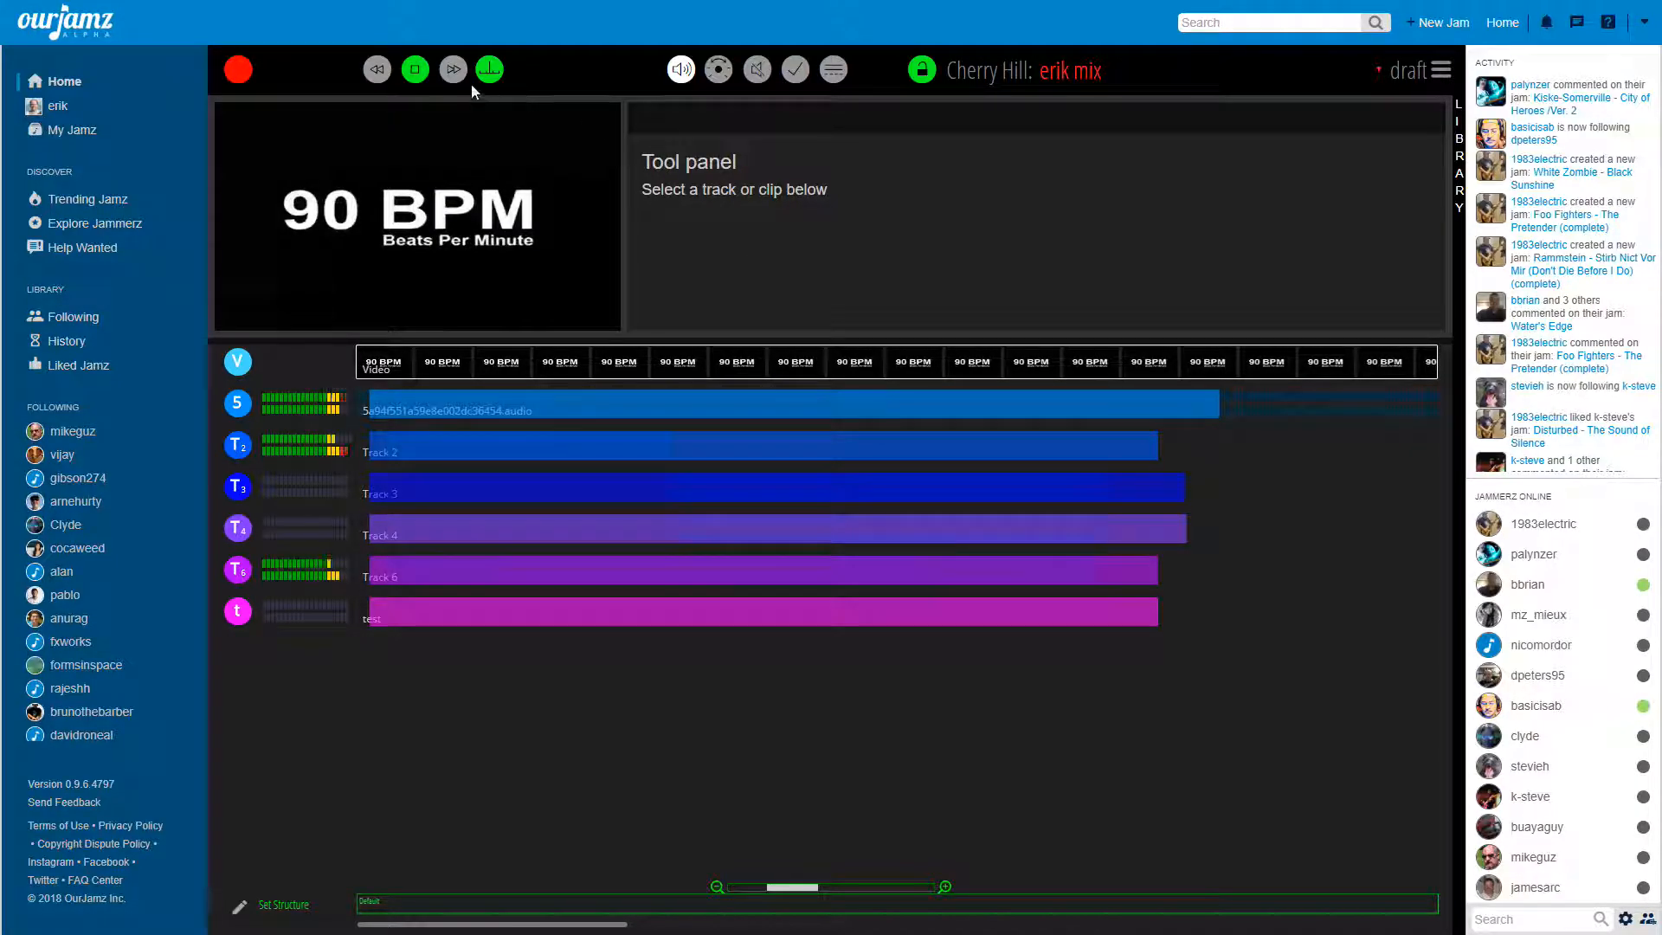
left_click(419, 75)
mouse_move(840, 410)
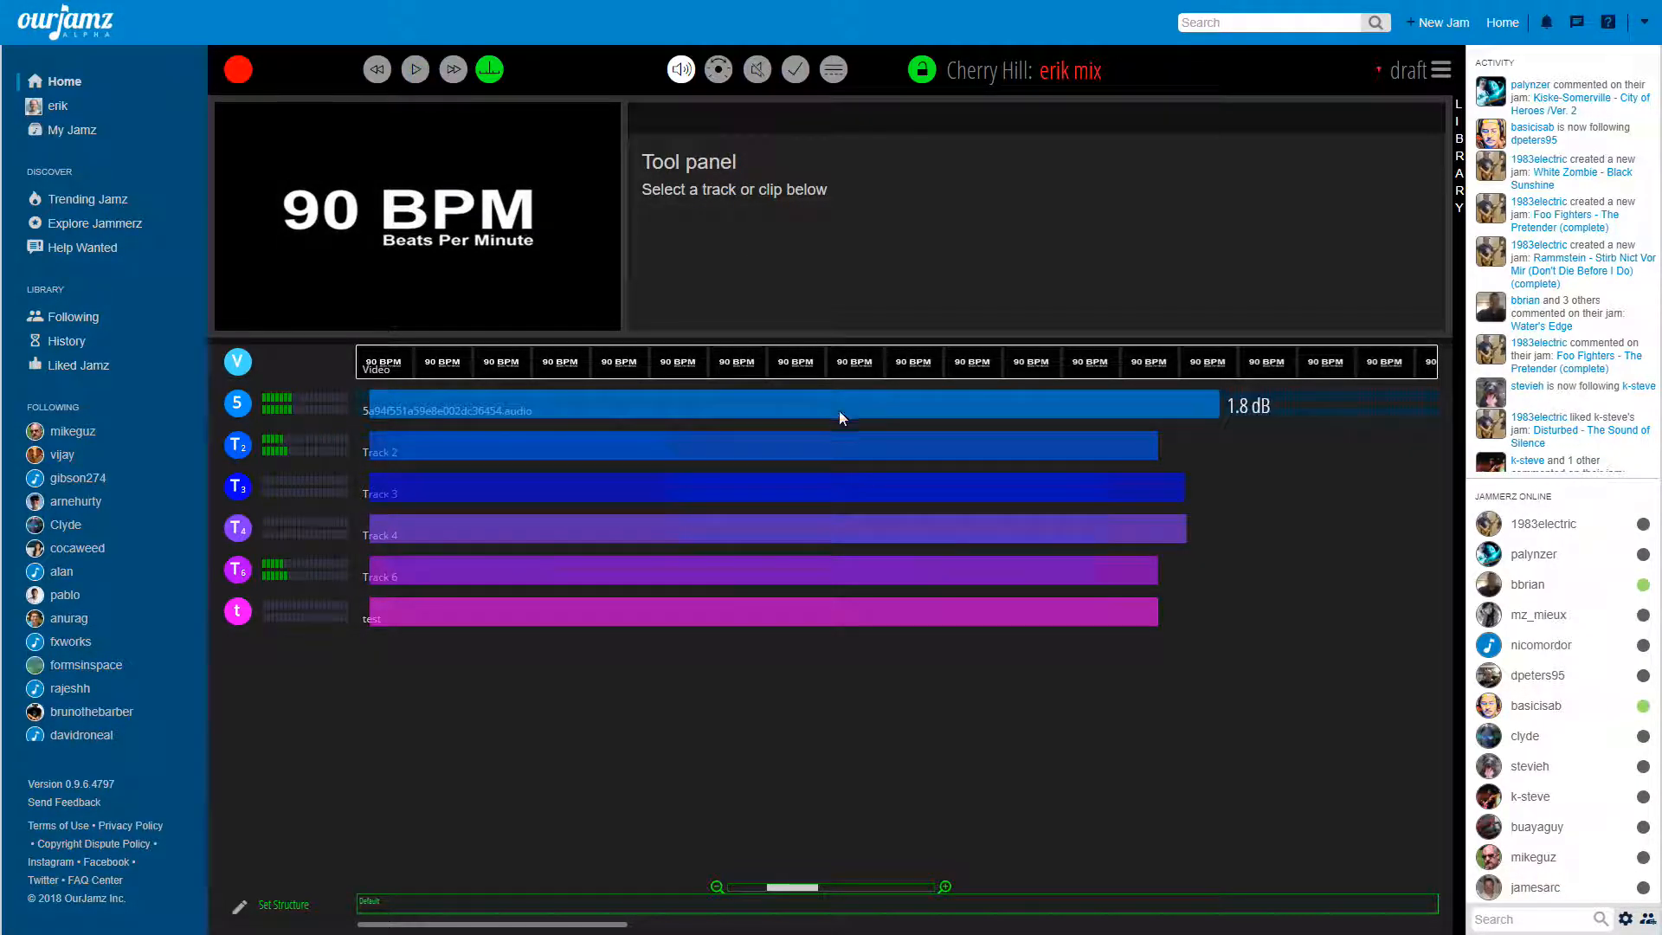
double_click(920, 403)
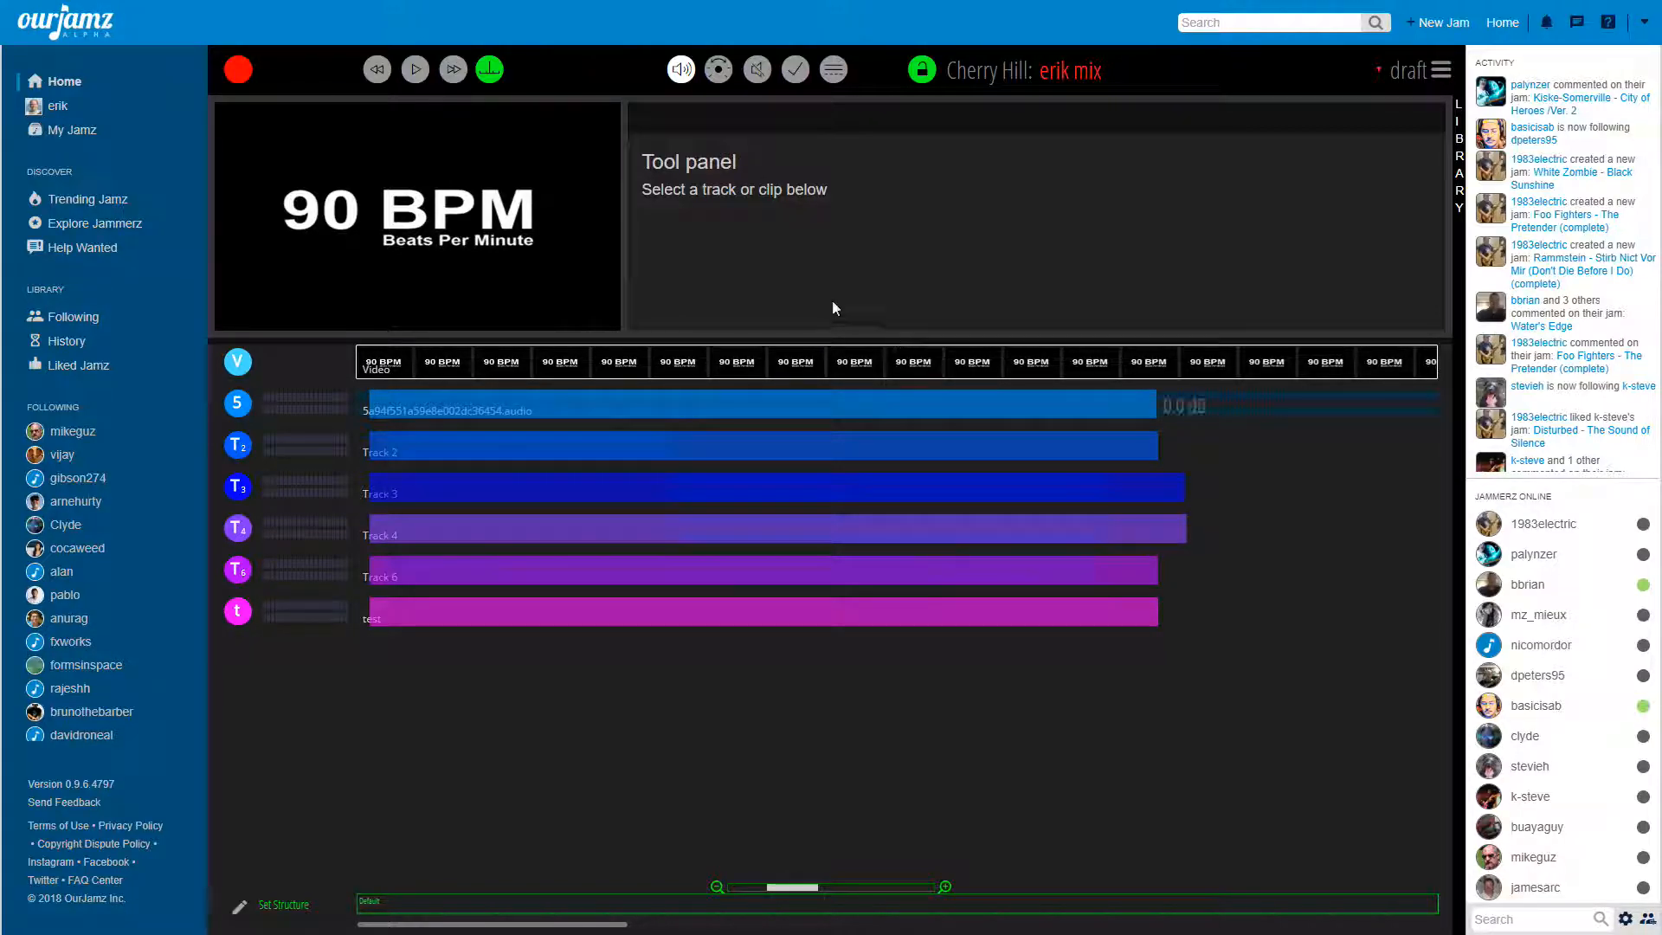
Step: Try panning the top audio track by 100% with the pan tool during playback, and undo the pan change
left_click(718, 70)
mouse_move(883, 415)
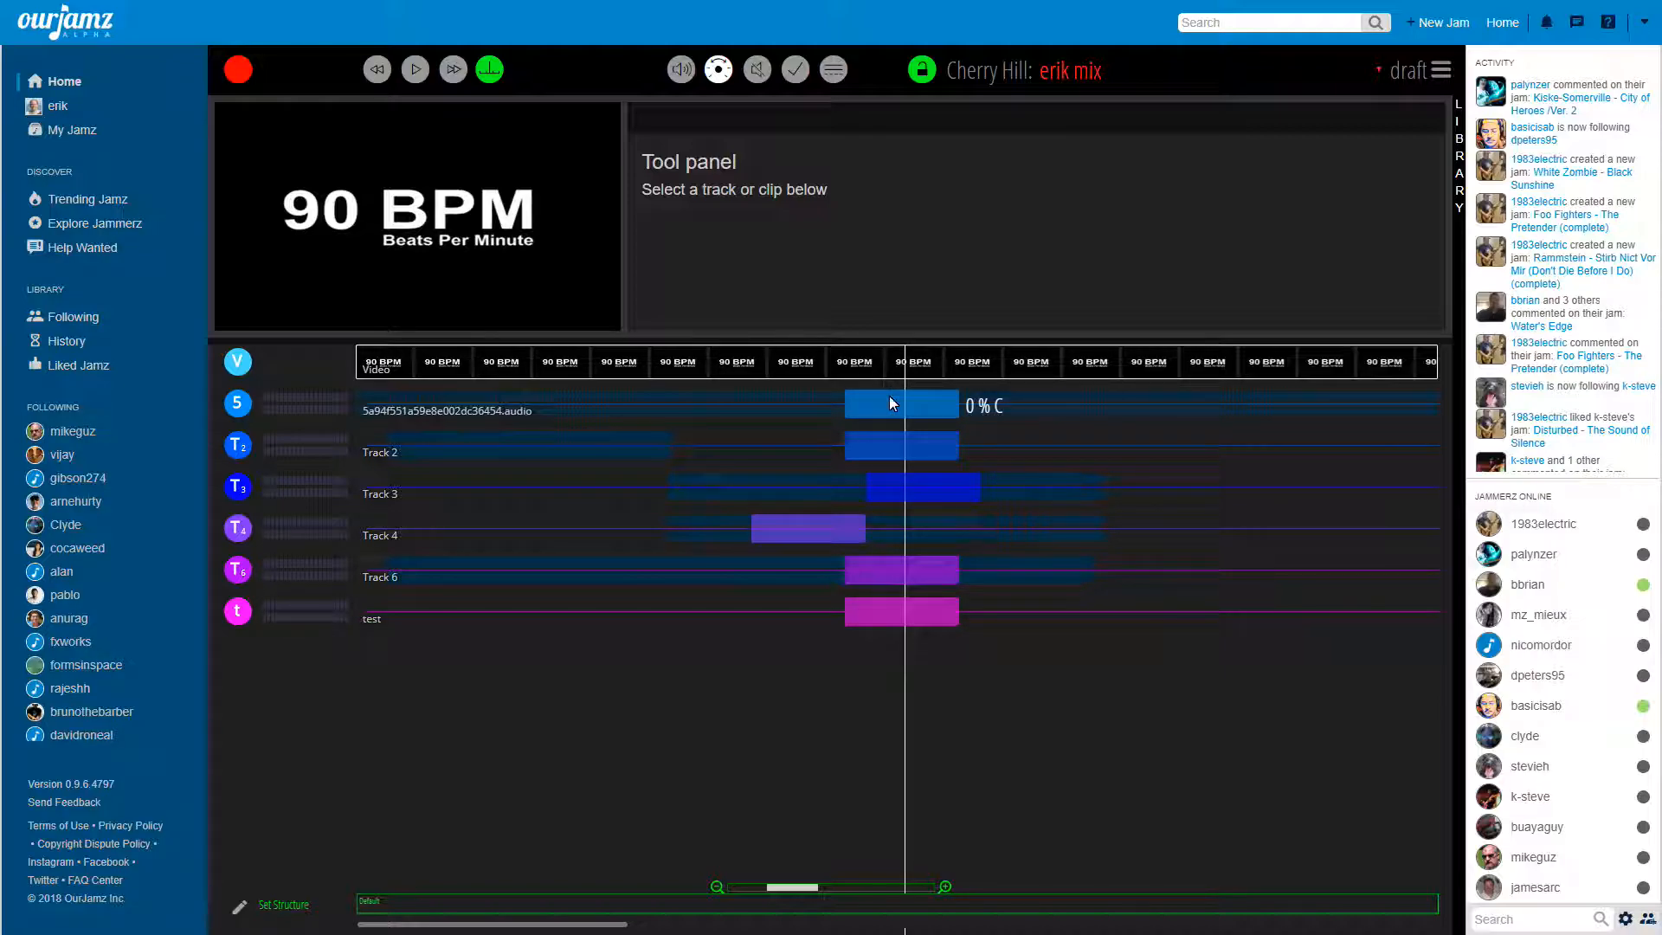
mouse_move(938, 485)
mouse_move(813, 540)
left_click(416, 69)
left_click_drag(875, 417, 1454, 419)
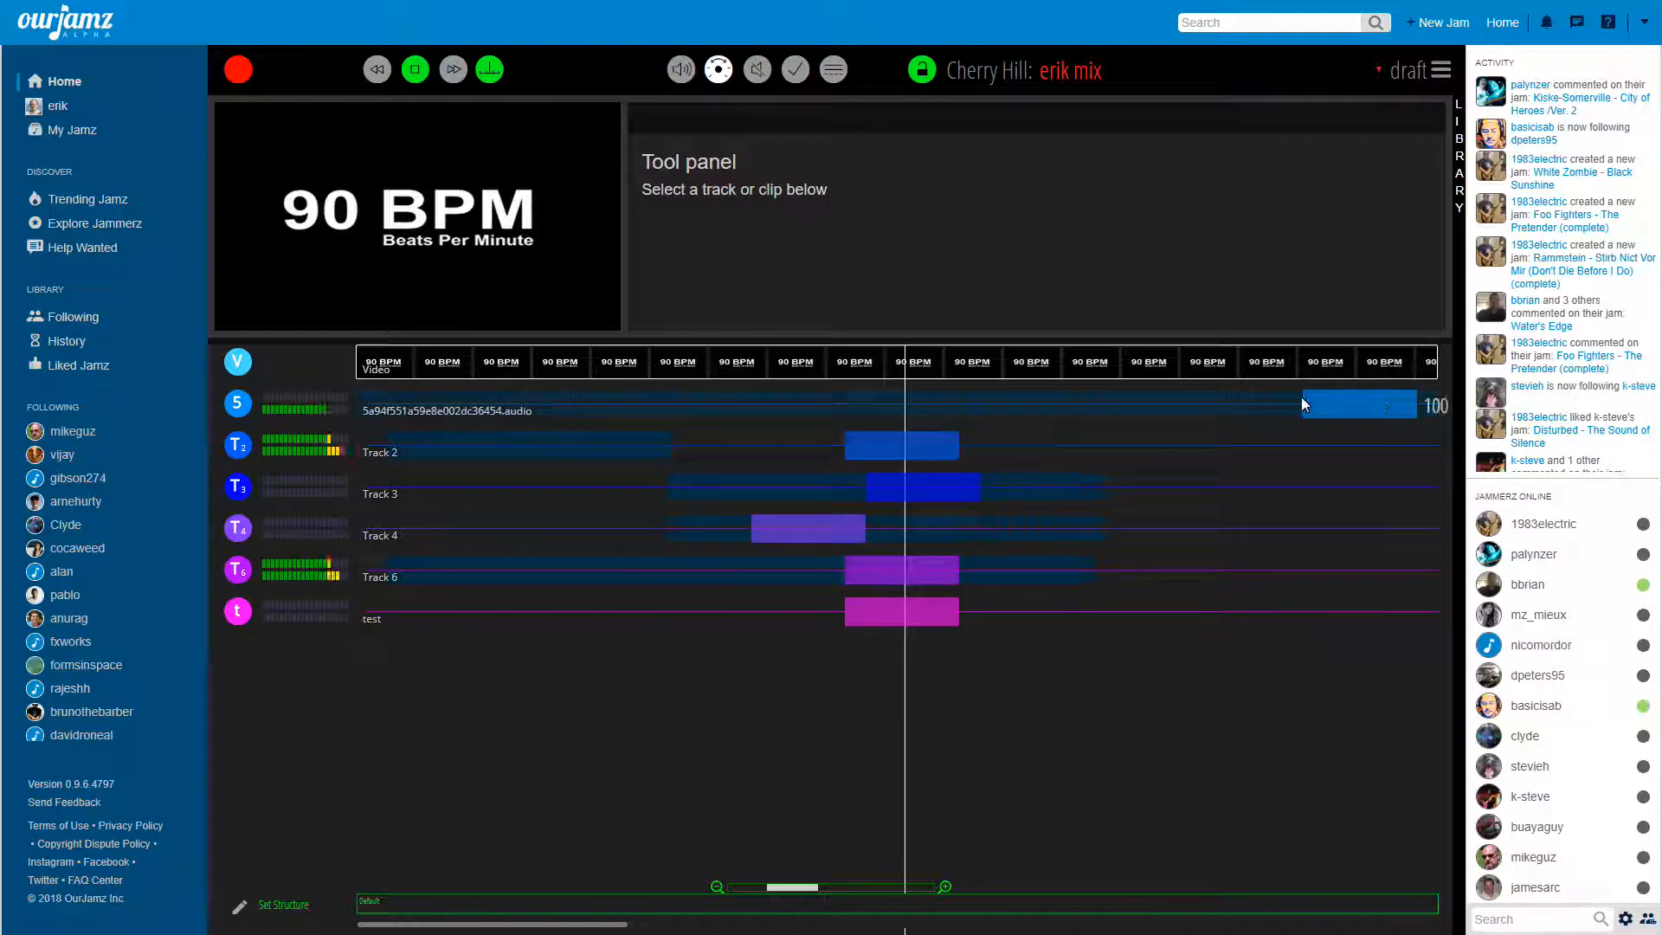
left_click(422, 73)
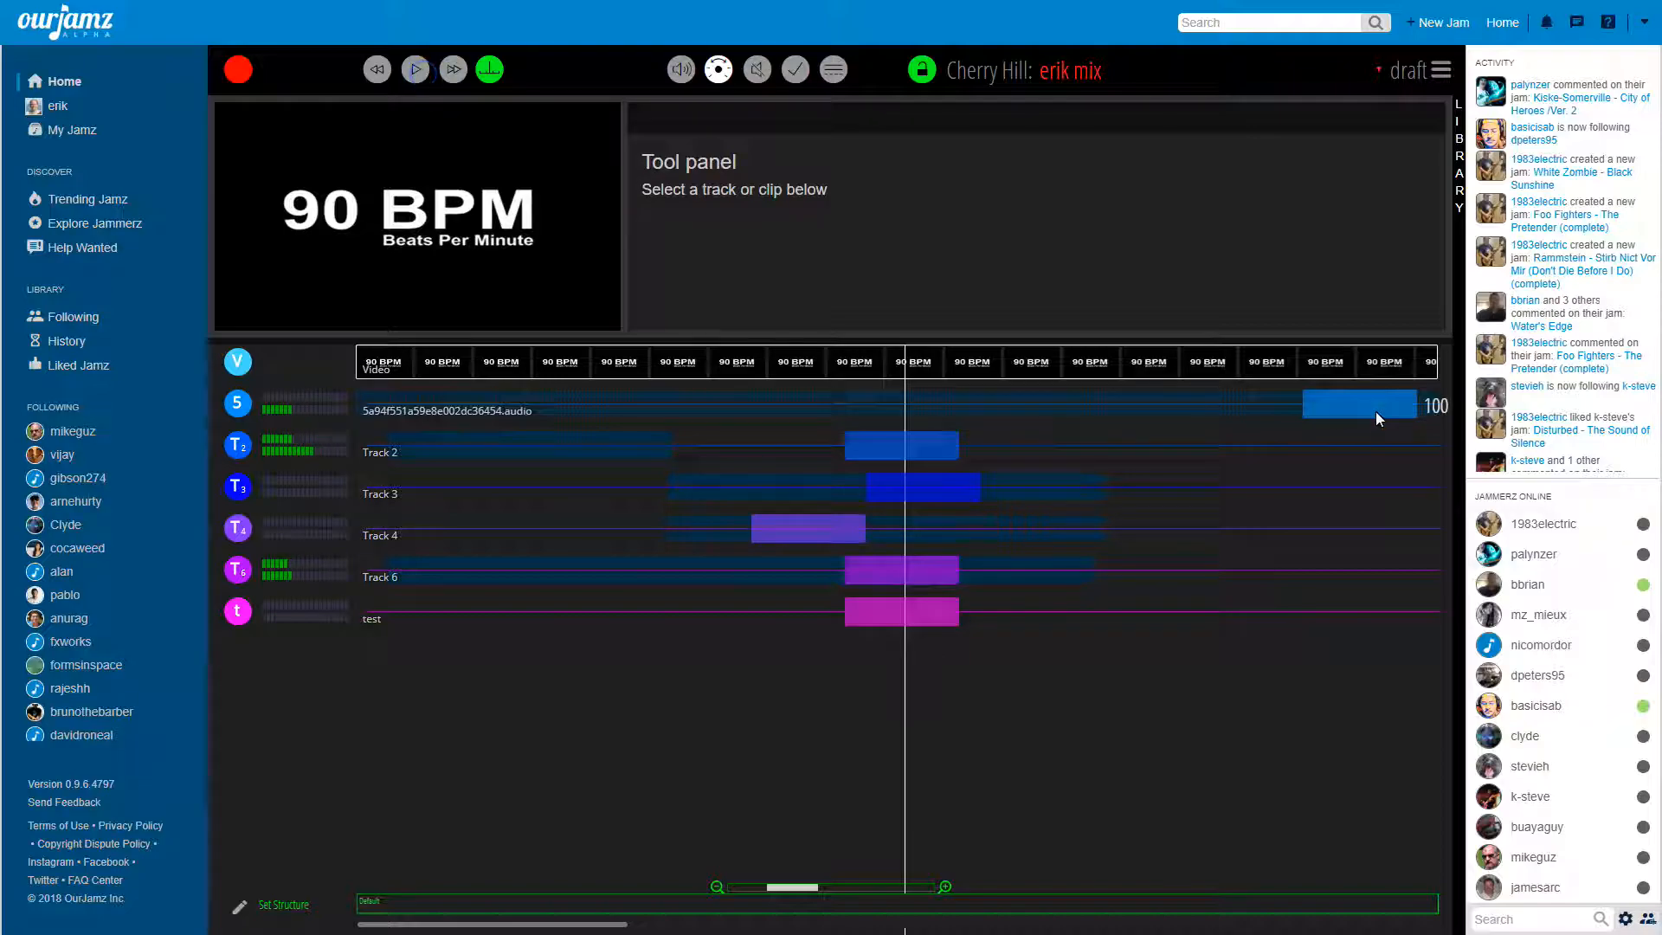
key("ctrl+z")
Step: Solo Track 6 with the solo tool and play it on its own
left_click(756, 70)
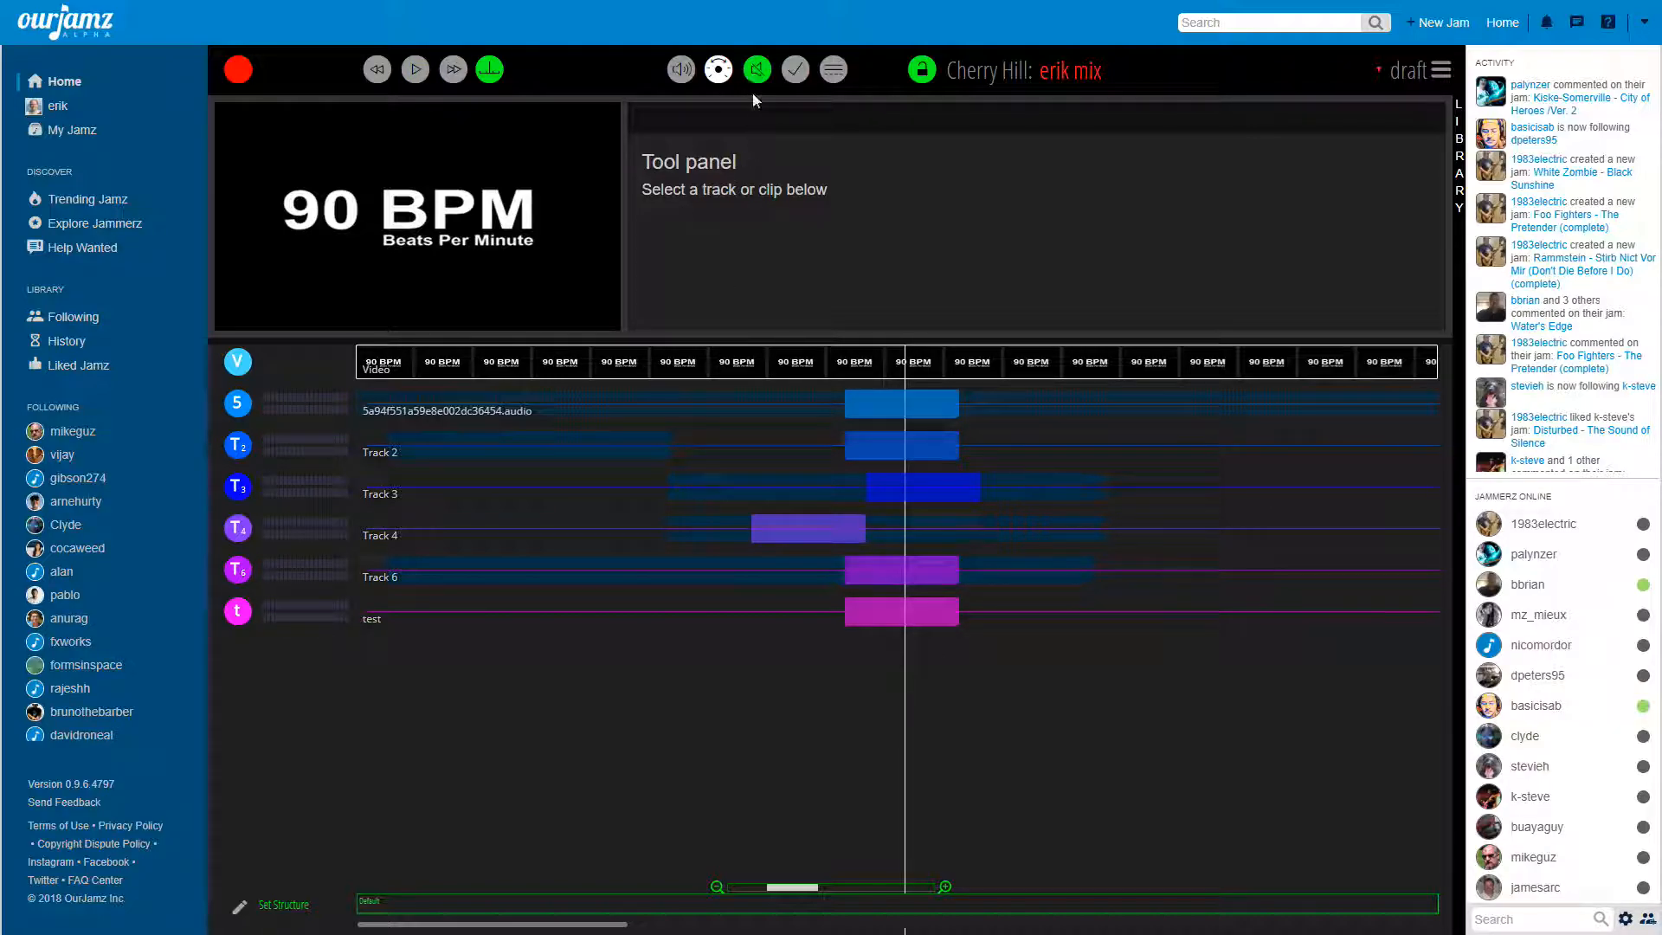
left_click(795, 69)
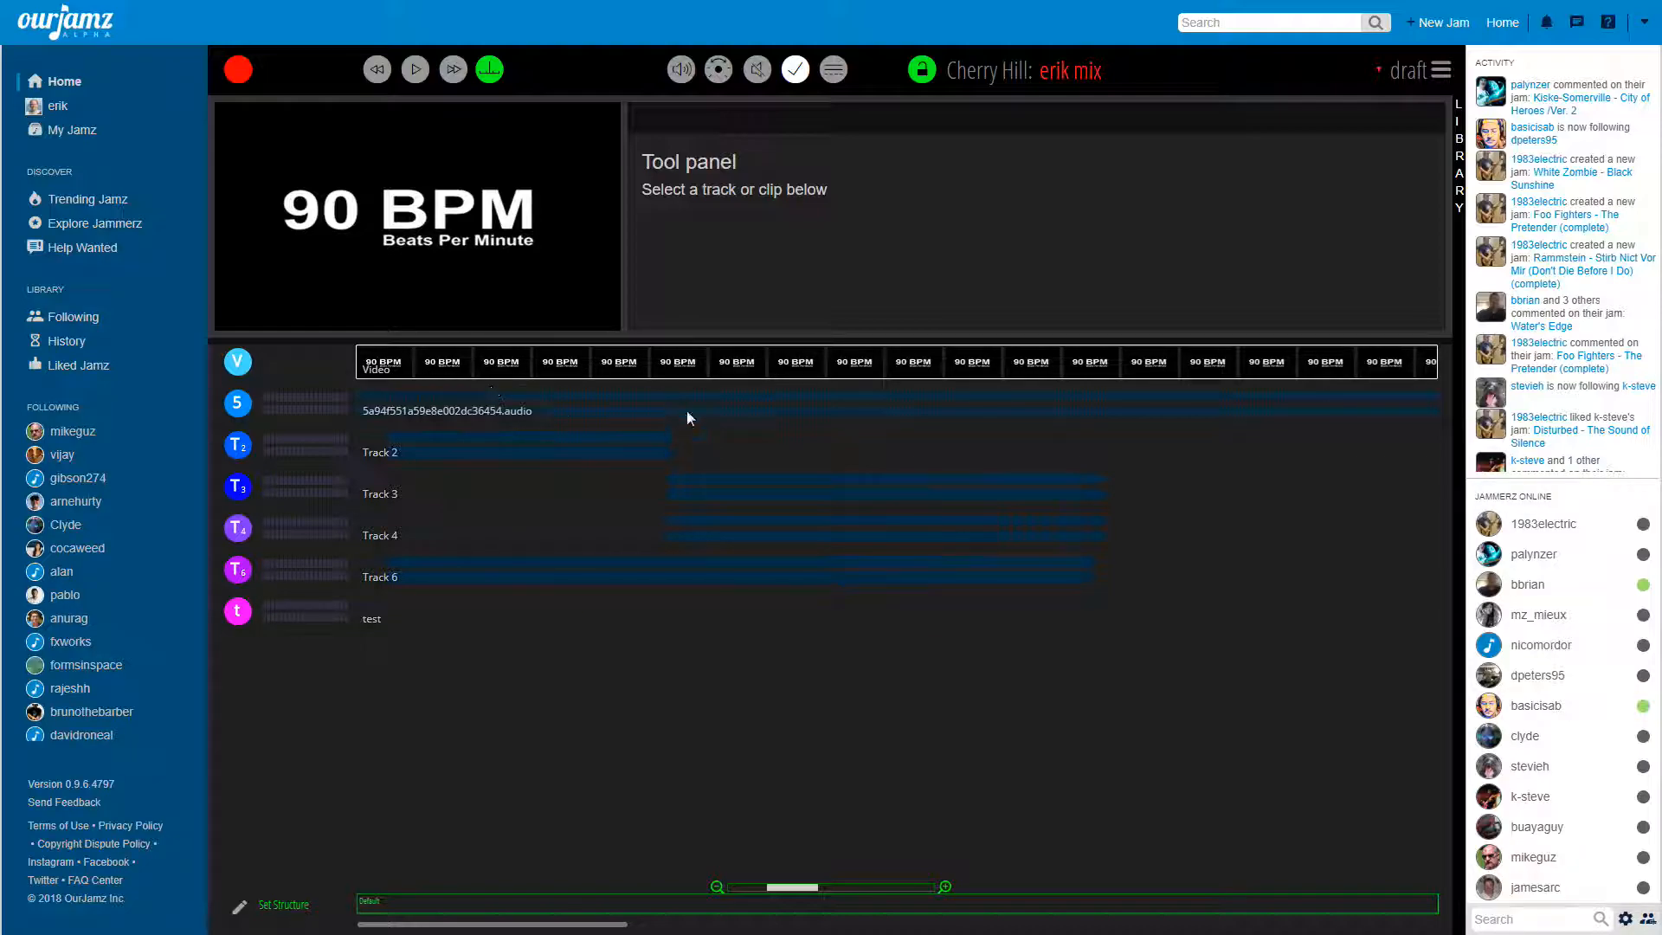
left_click(633, 568)
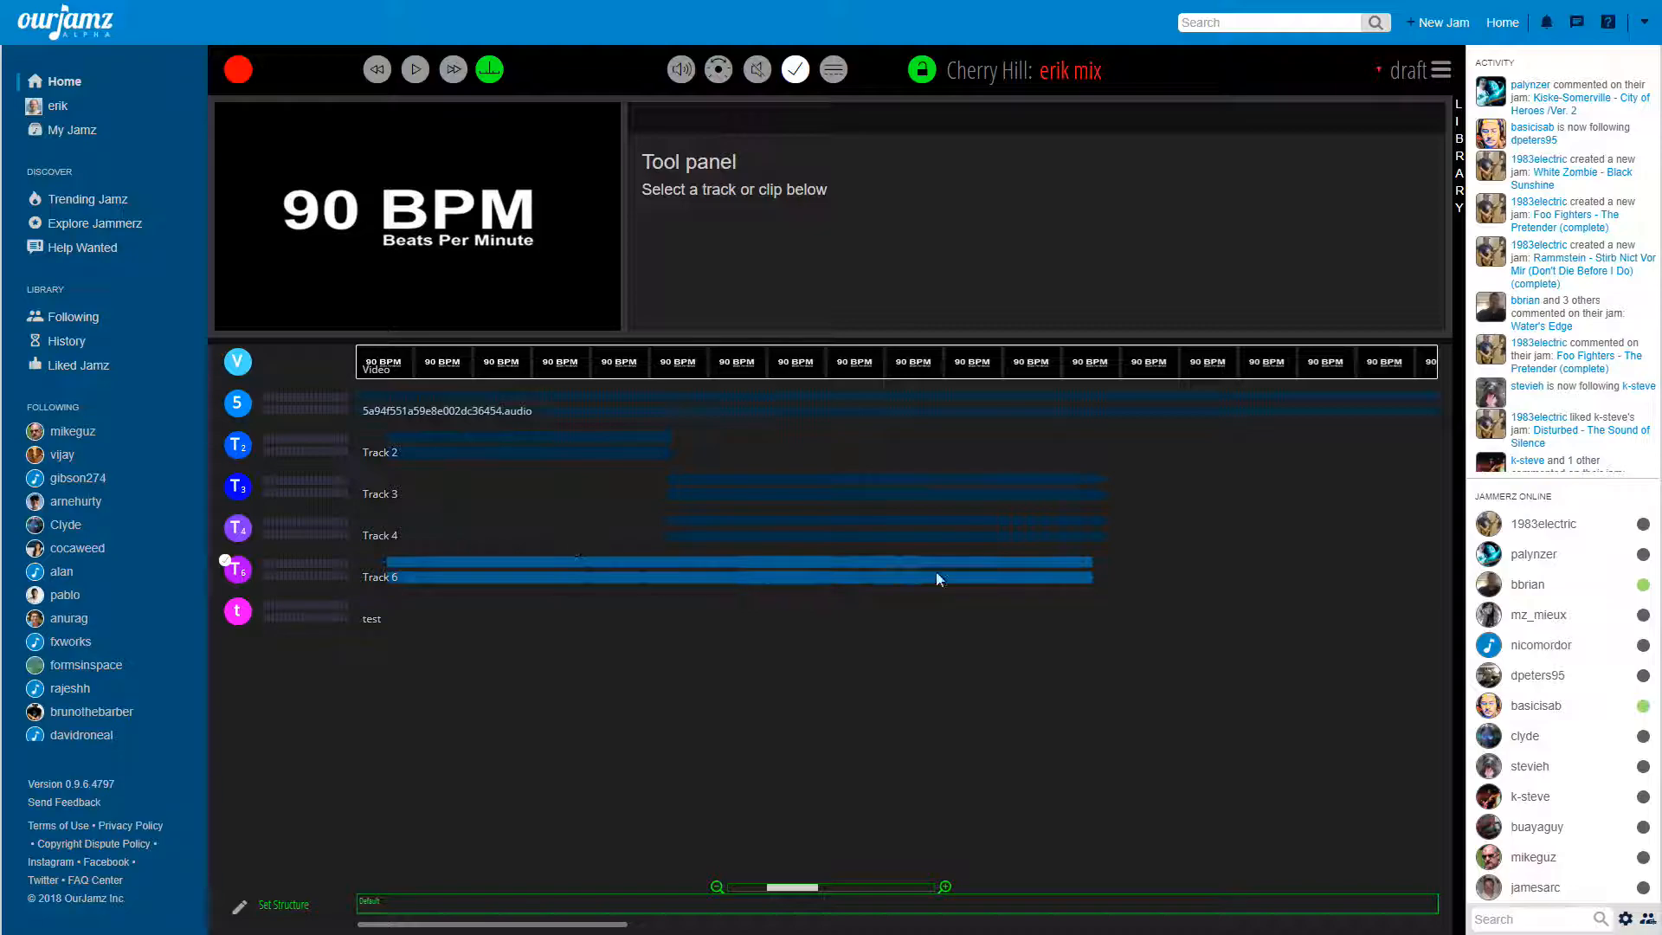
left_click(412, 71)
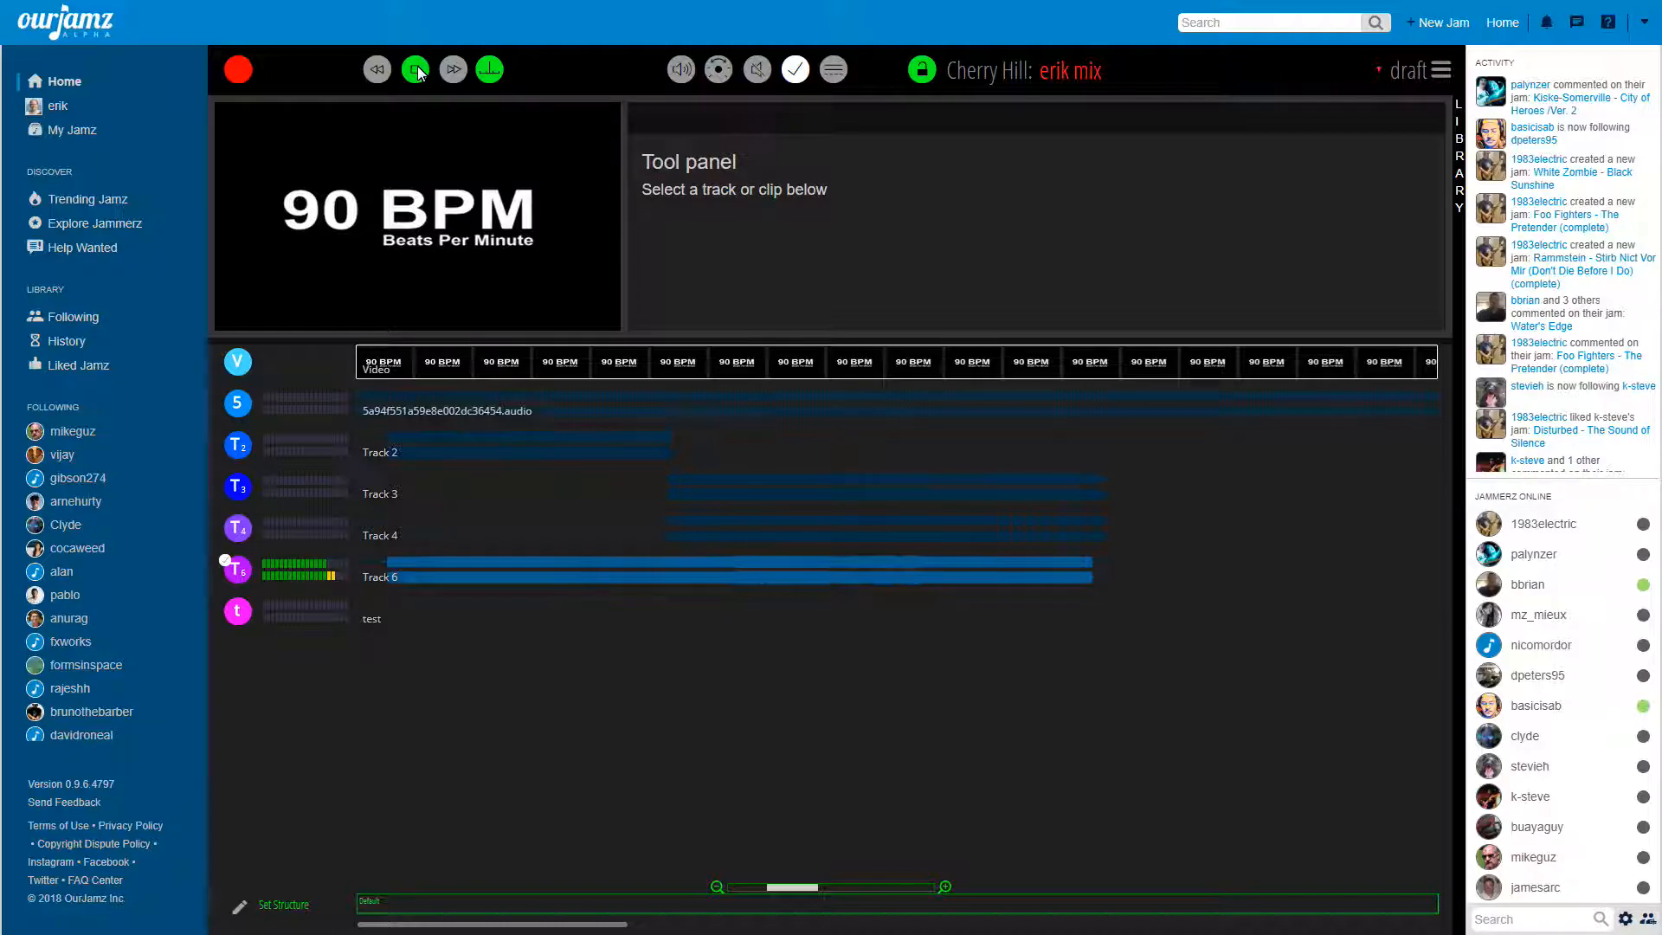
left_click(416, 70)
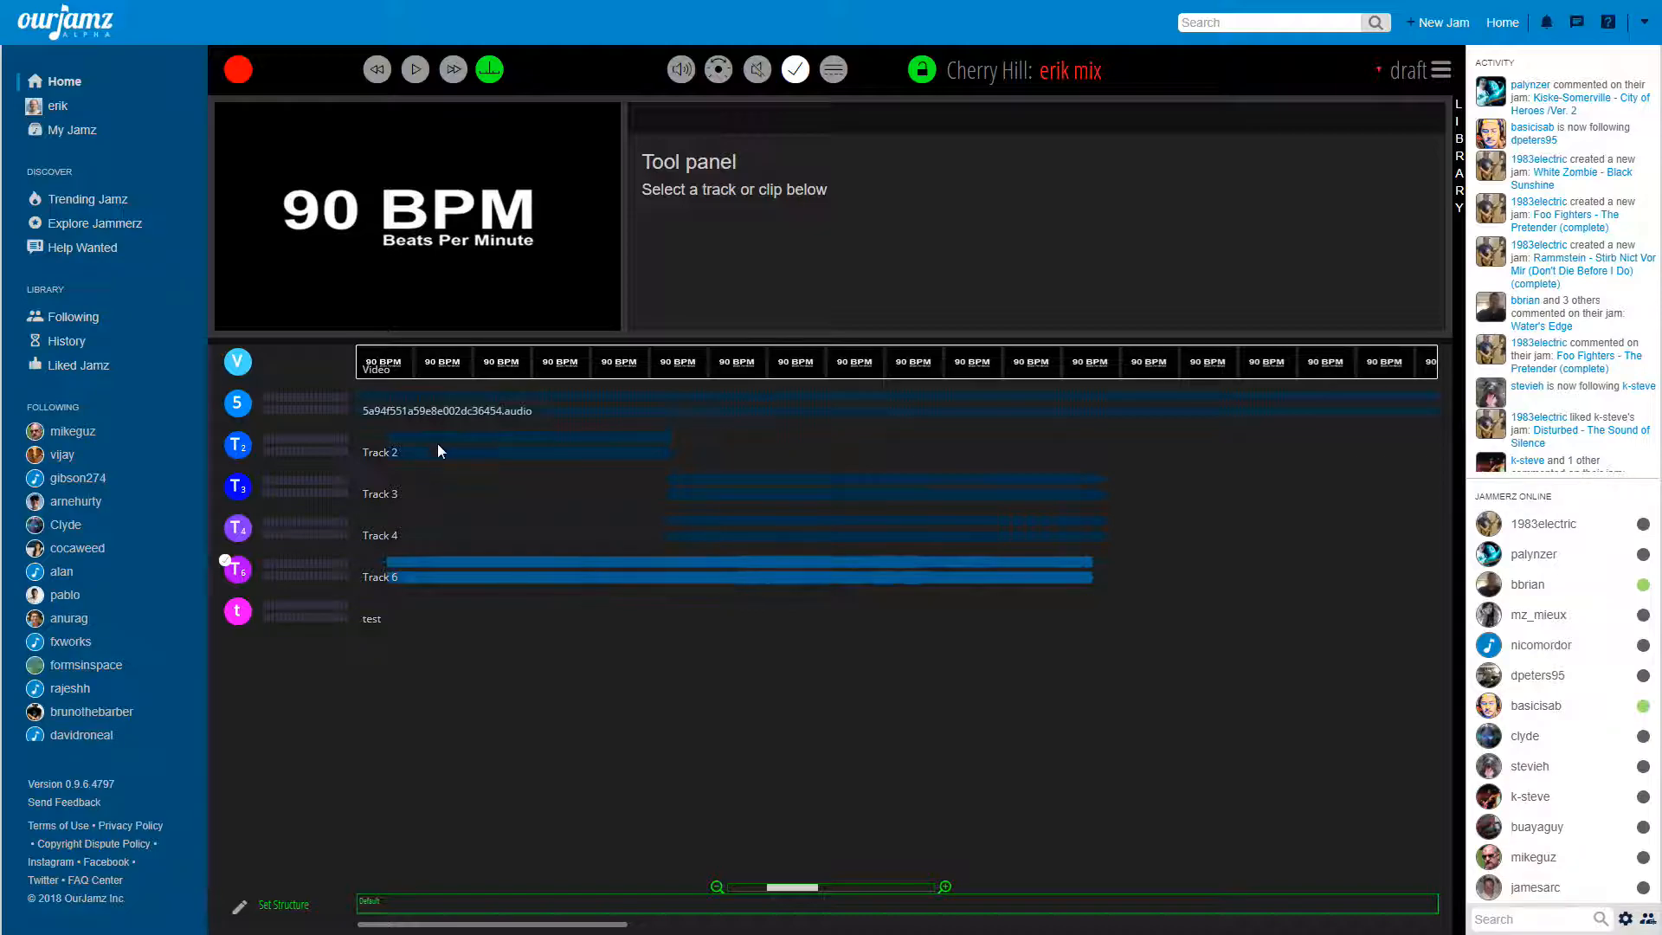
Step: Solo Track 2 together with Track 6 during playback, and stop playback
left_click(414, 74)
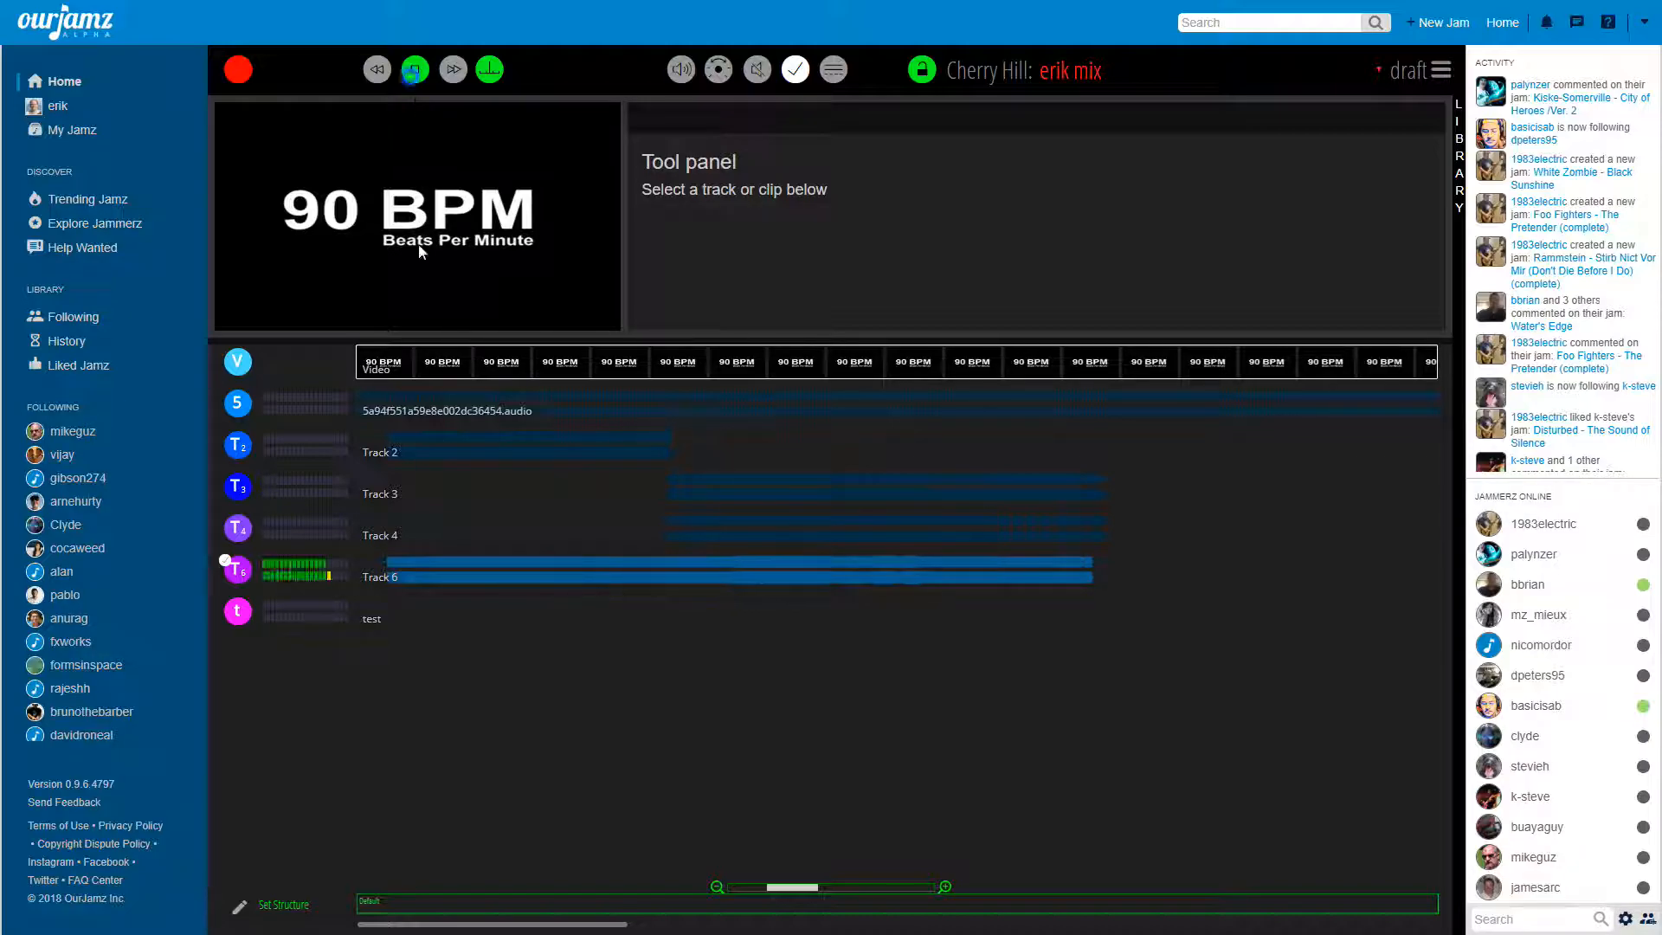
left_click(520, 455)
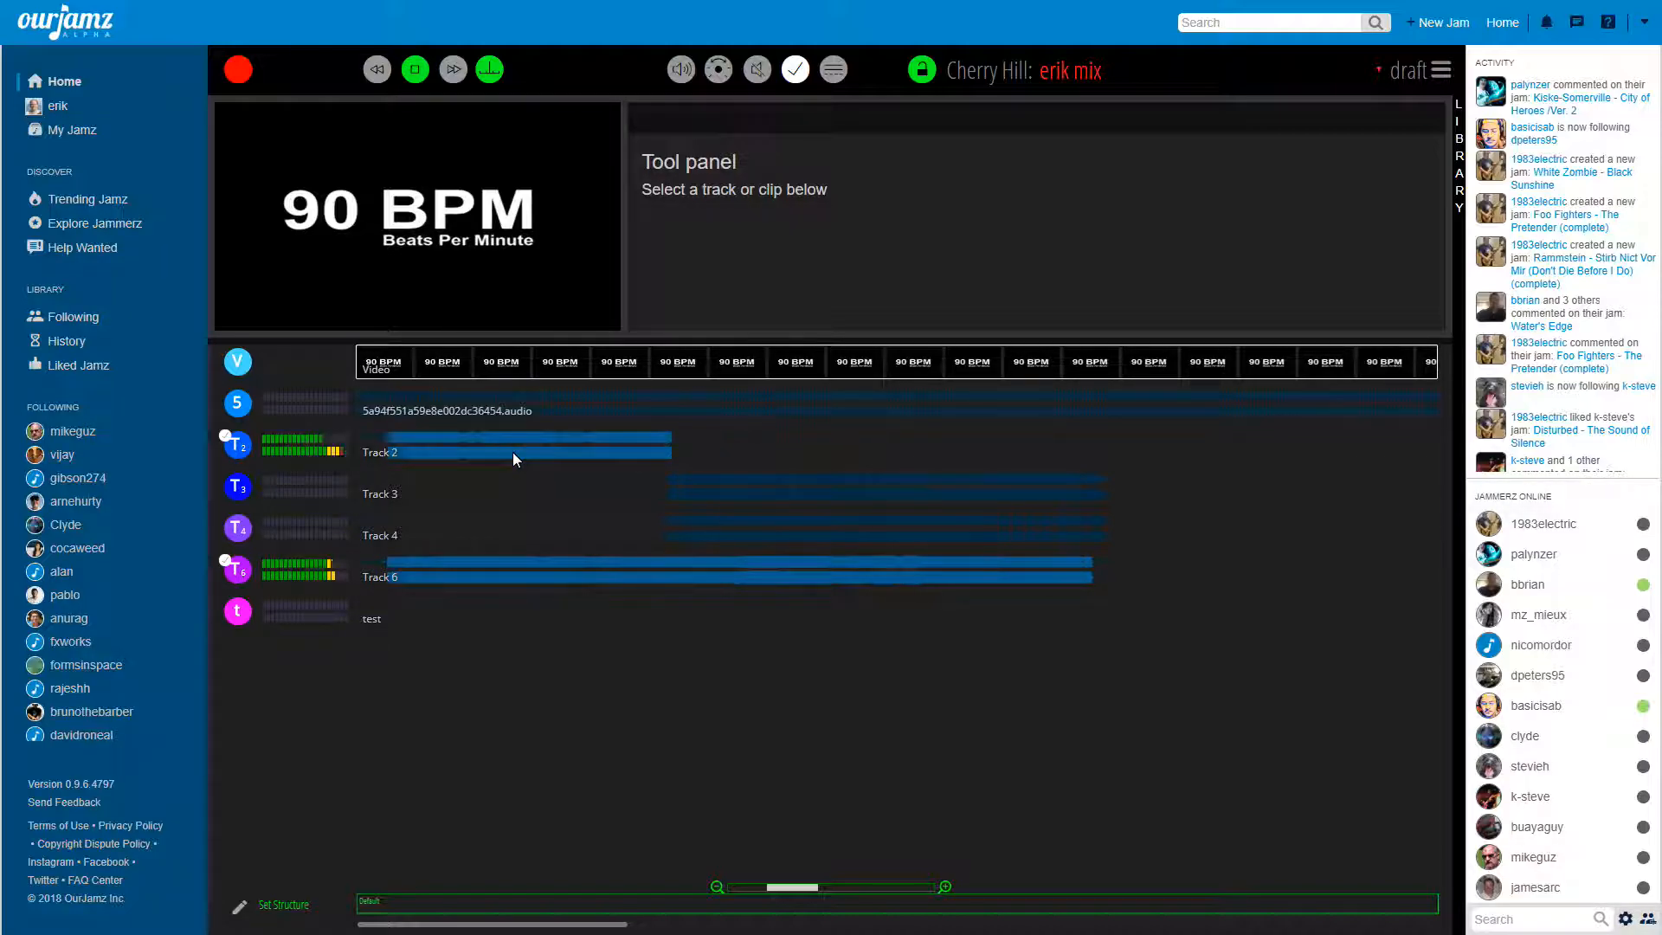
left_click(416, 72)
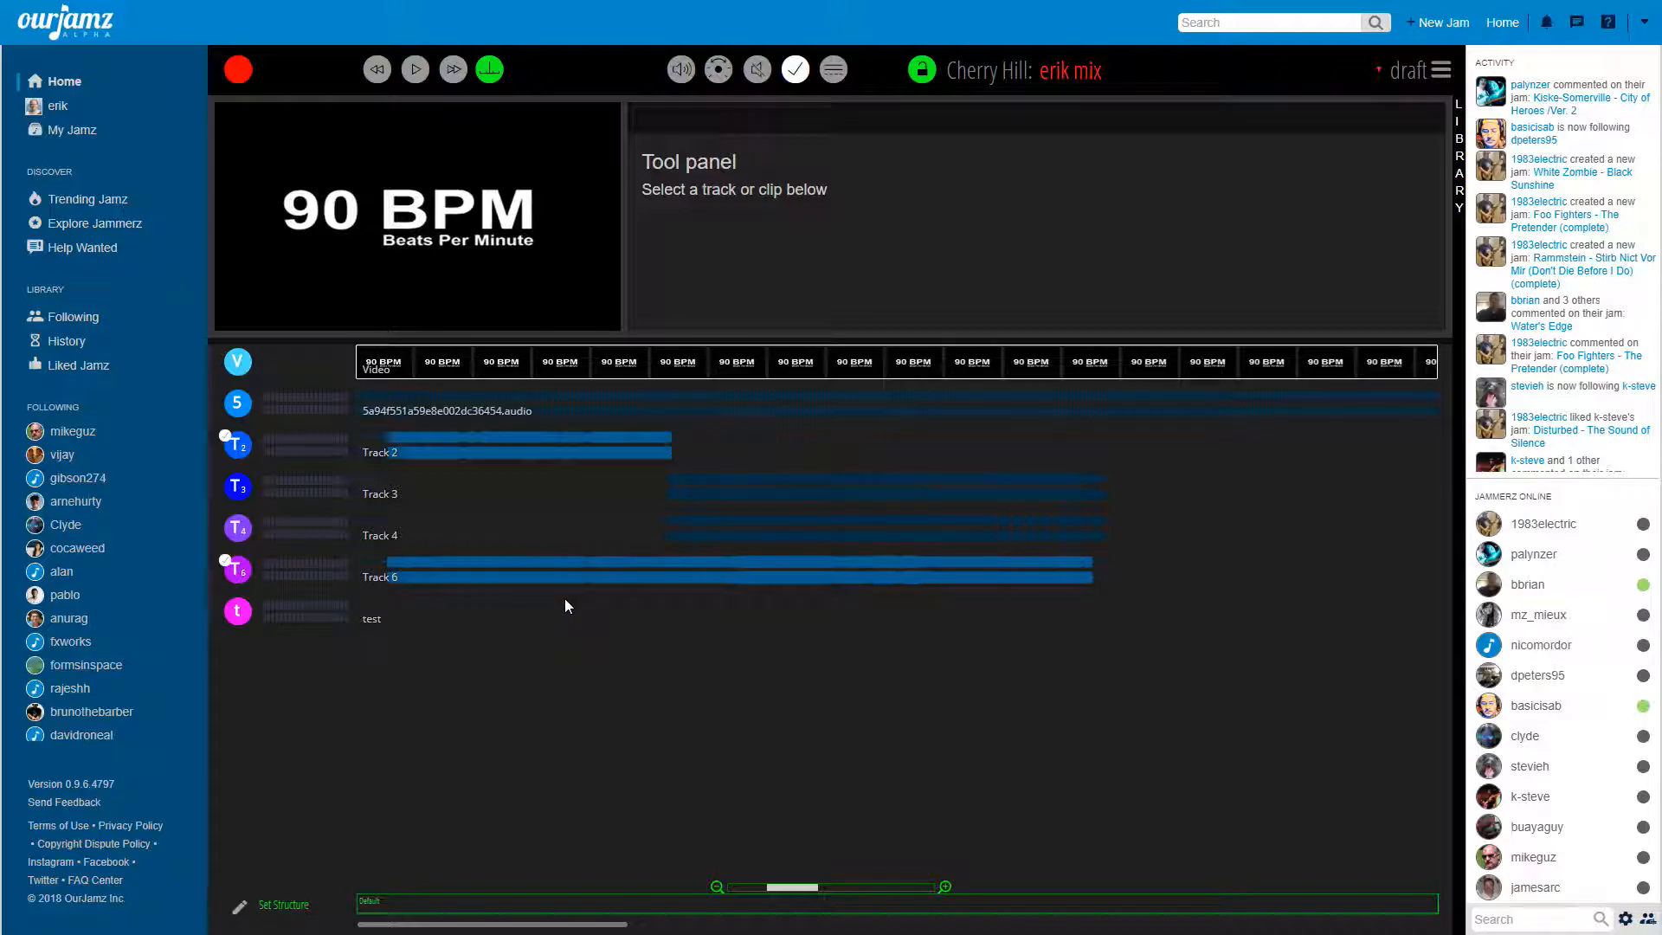
Step: Remove the solo from Tracks 2 and 6 during playback, and stop playback
left_click(408, 71)
left_click(573, 459)
left_click(601, 573)
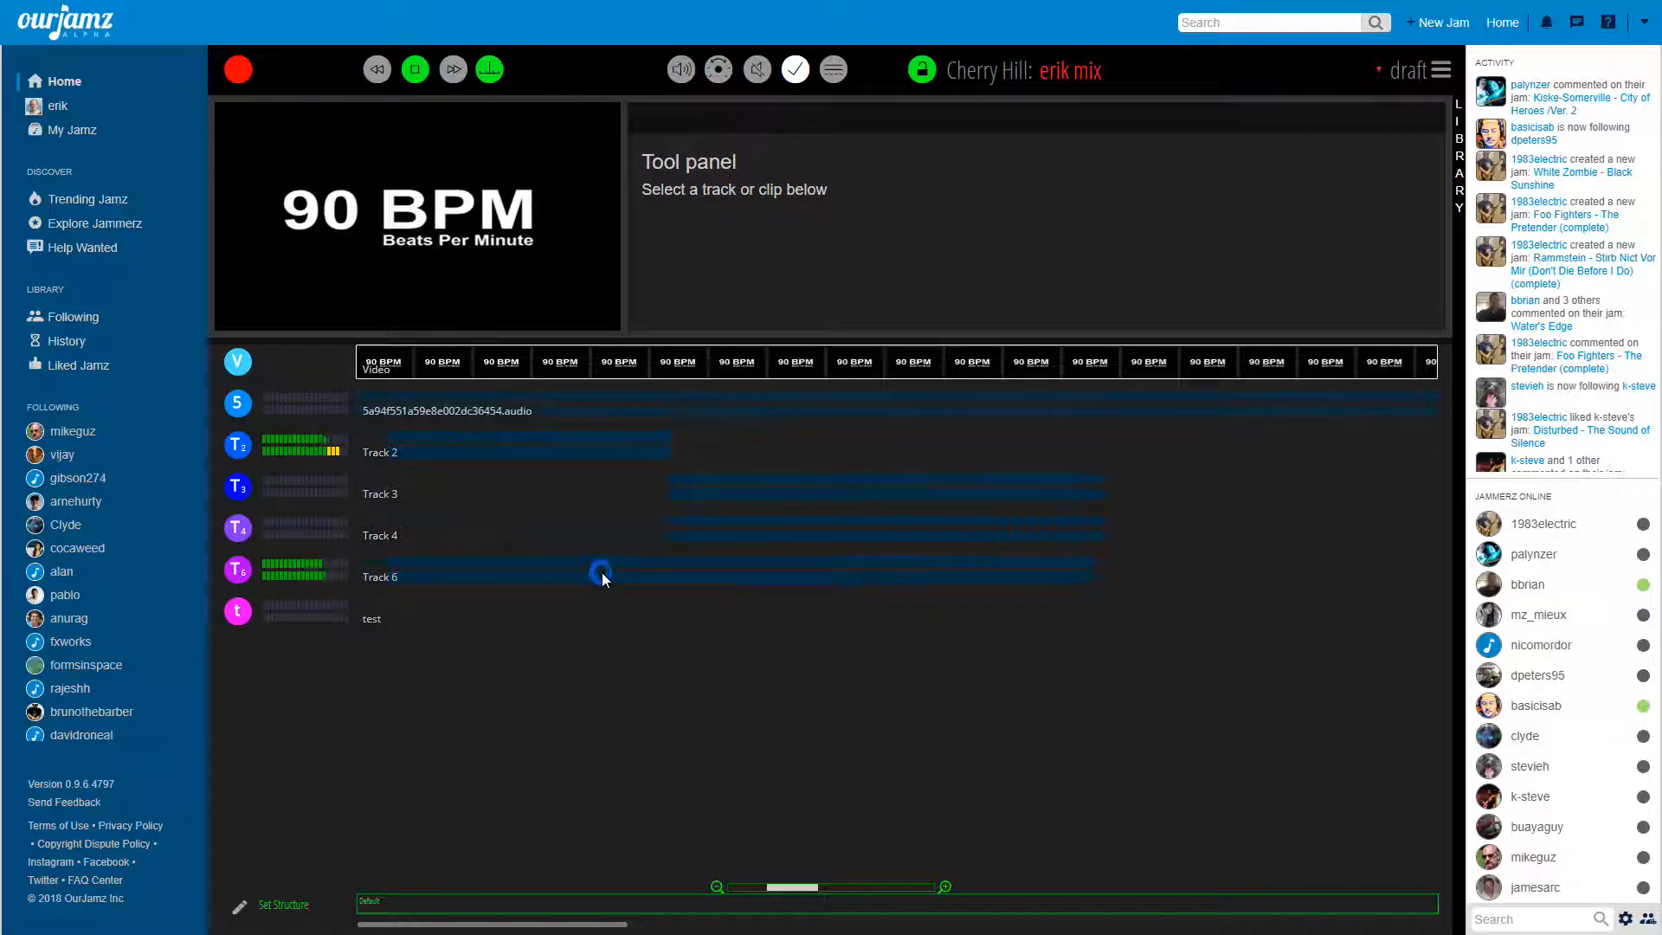
left_click(415, 70)
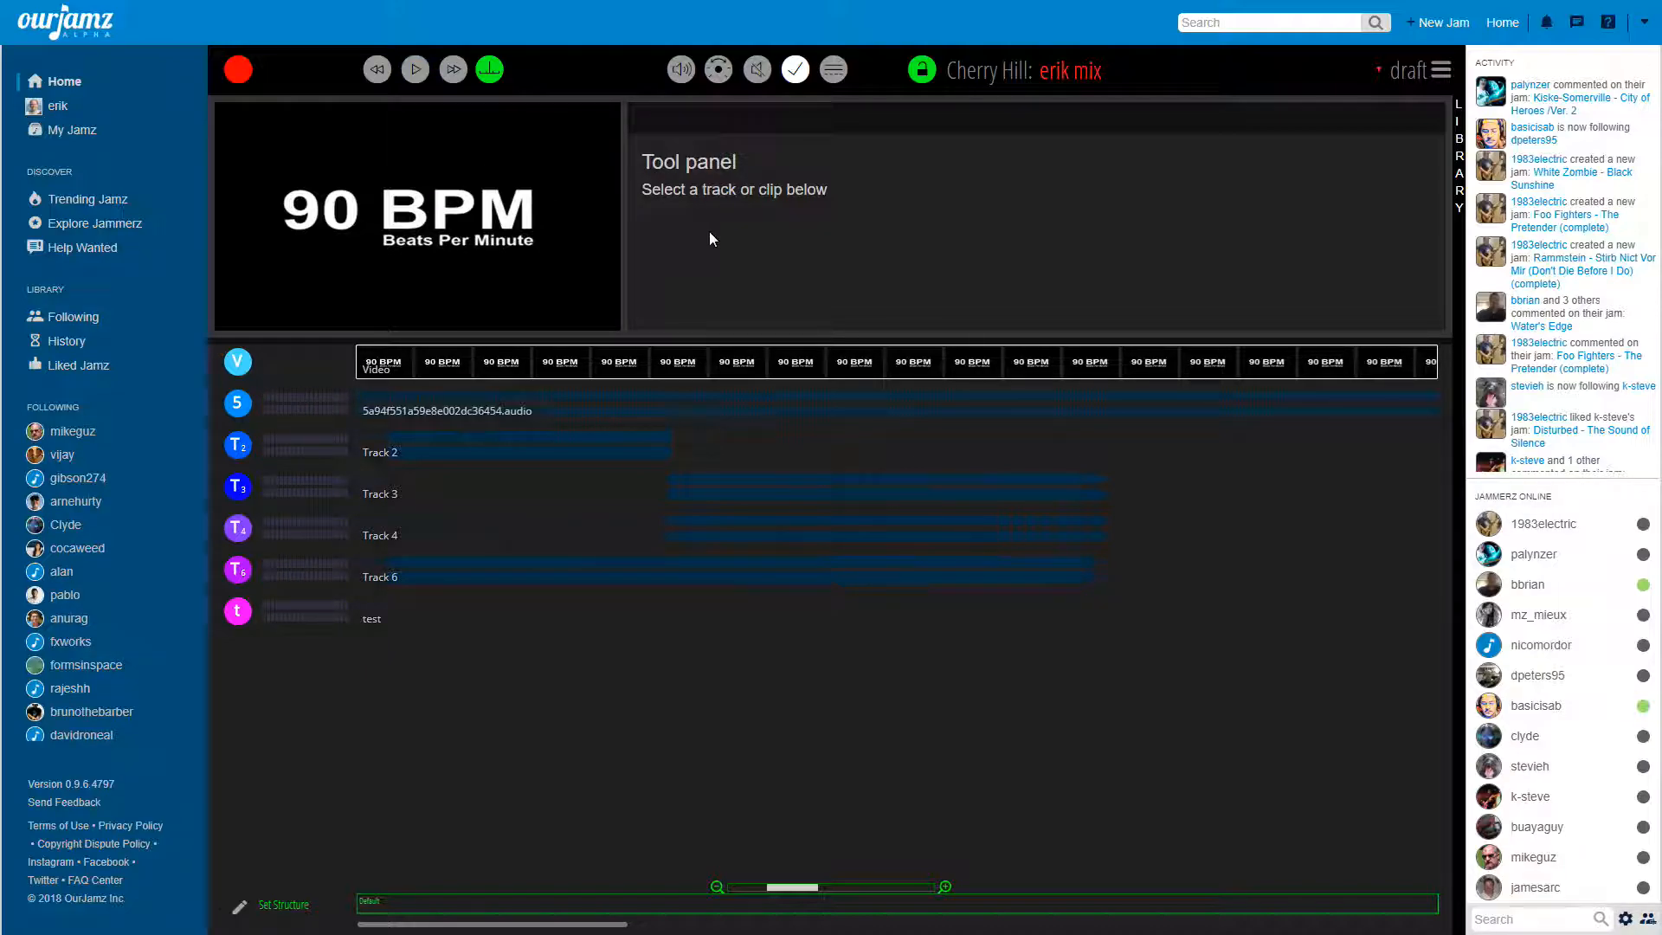
Step: Add a new audio track named Track 7 to the mix and leave the solo tool
left_click(831, 71)
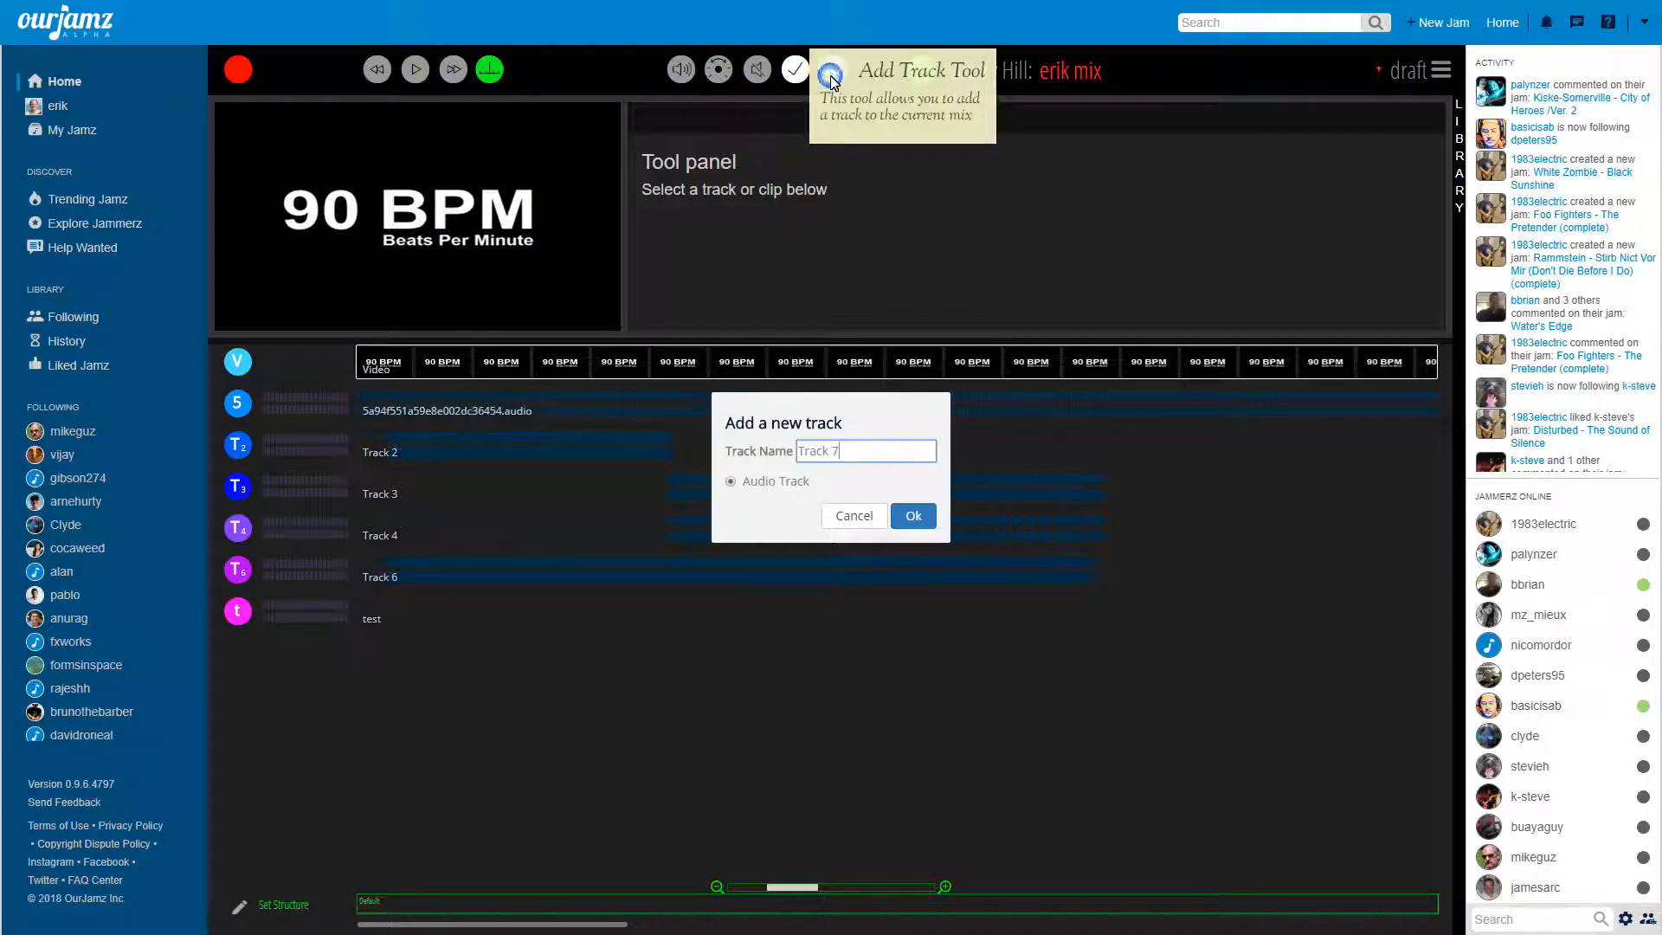
left_click(917, 523)
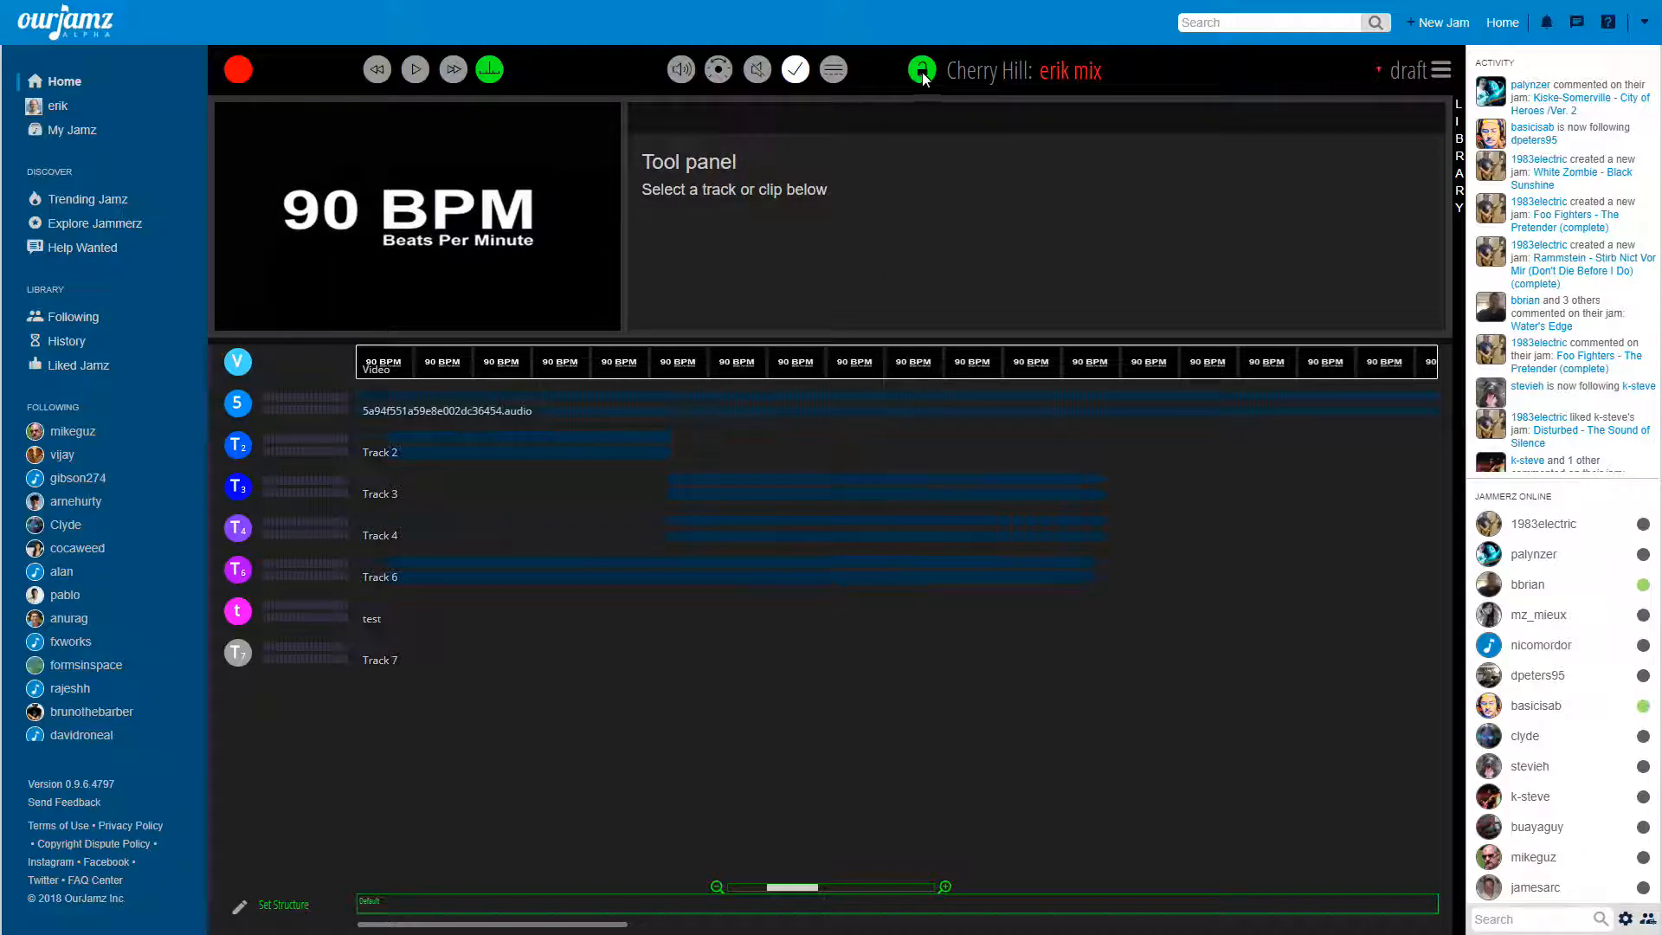
left_click(794, 72)
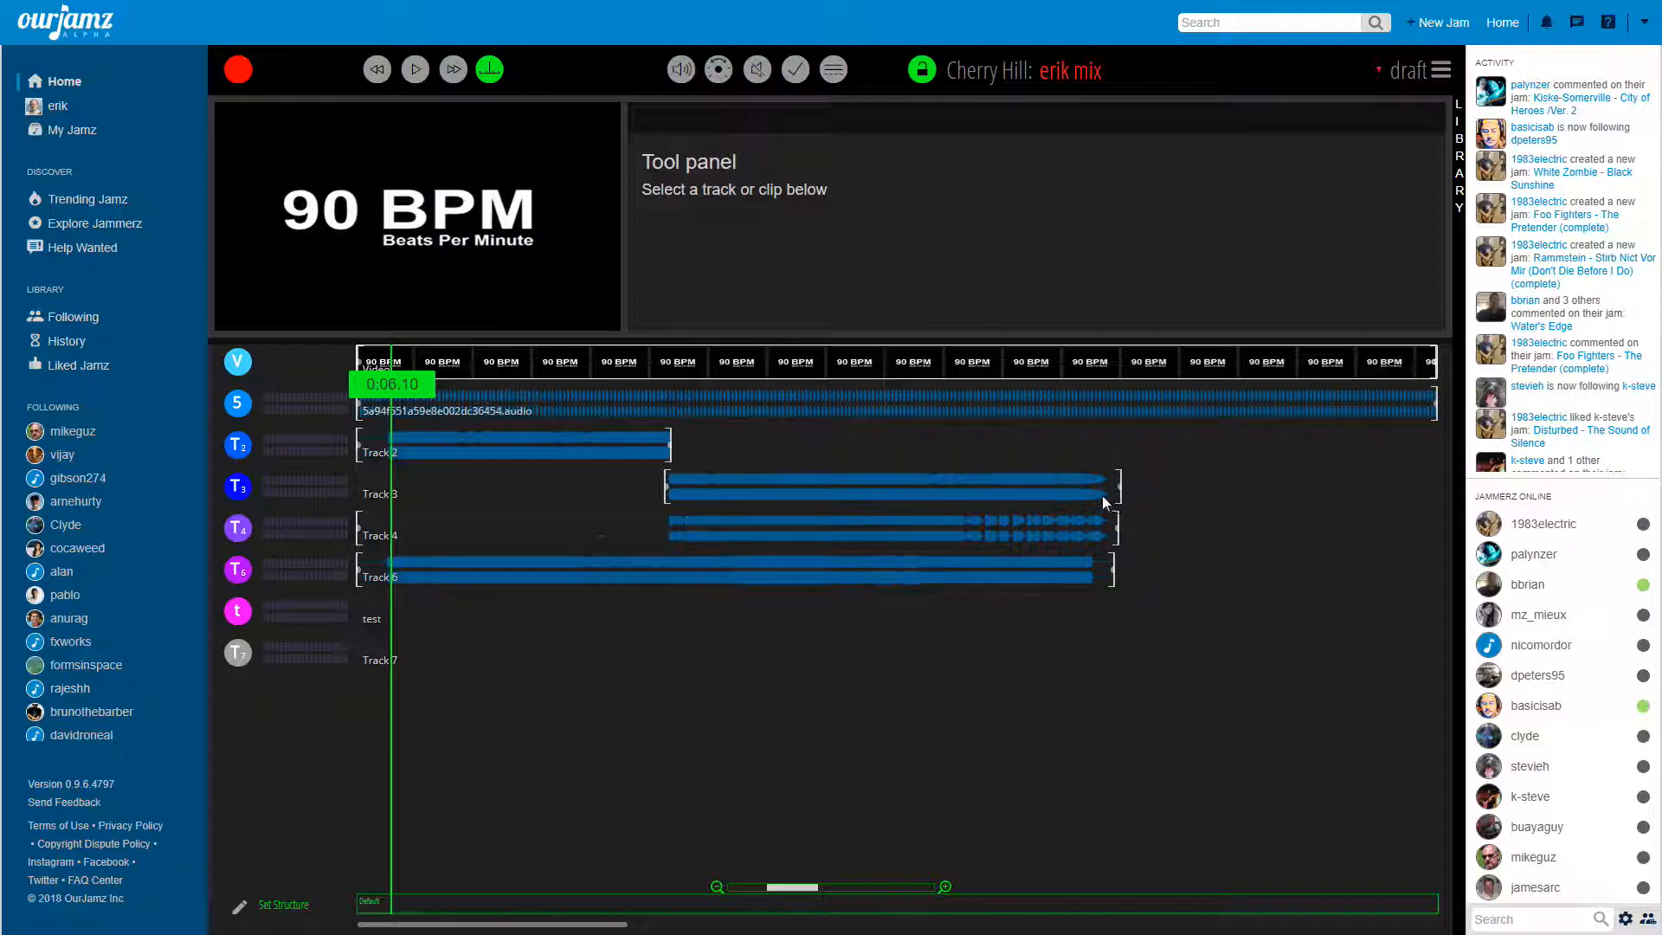
Step: Try trimming the end of the Track 3 clip and moving the clip earlier, and undo the changes
left_click_drag(1119, 486, 992, 489)
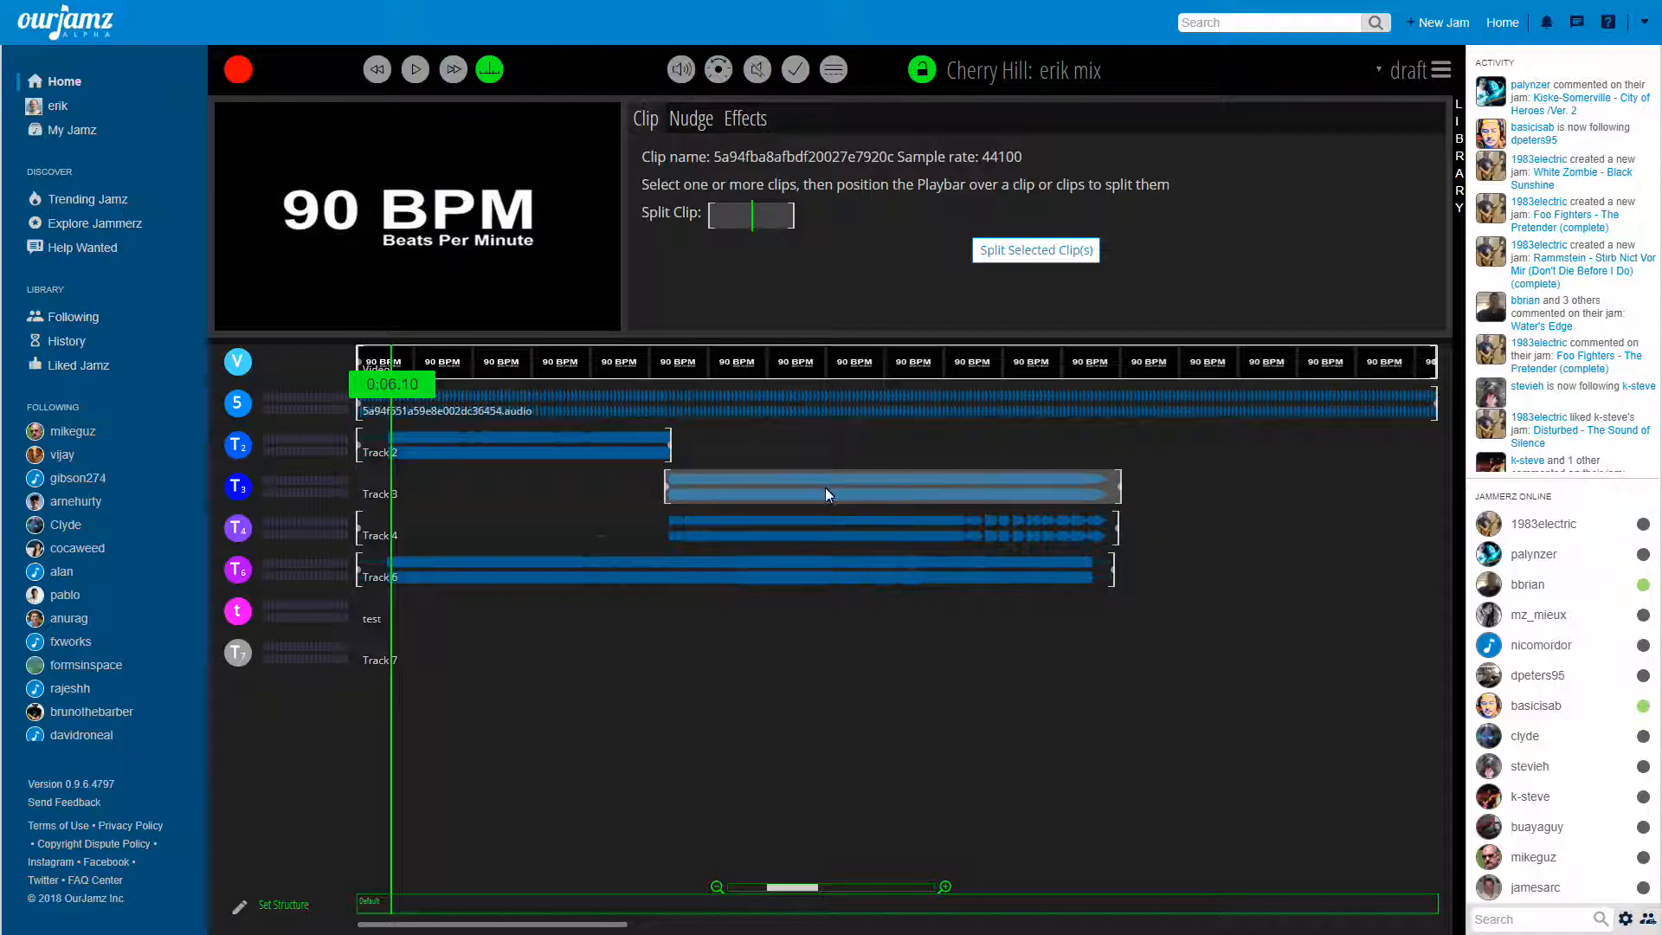
left_click_drag(824, 490, 758, 500)
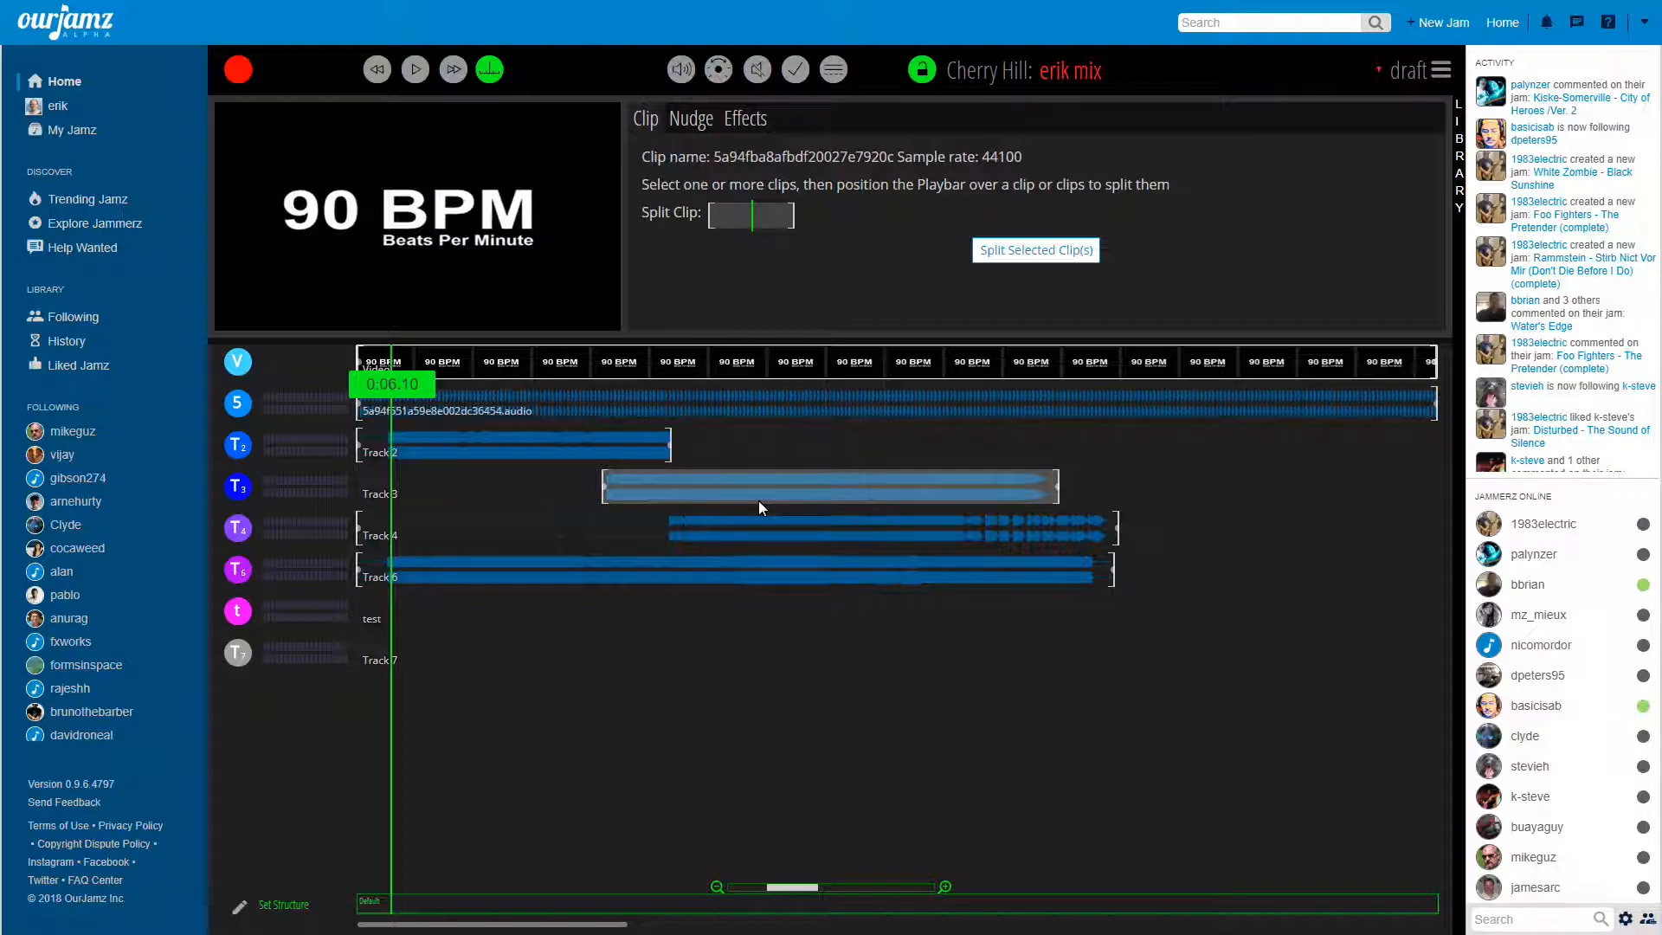
key("ctrl+z")
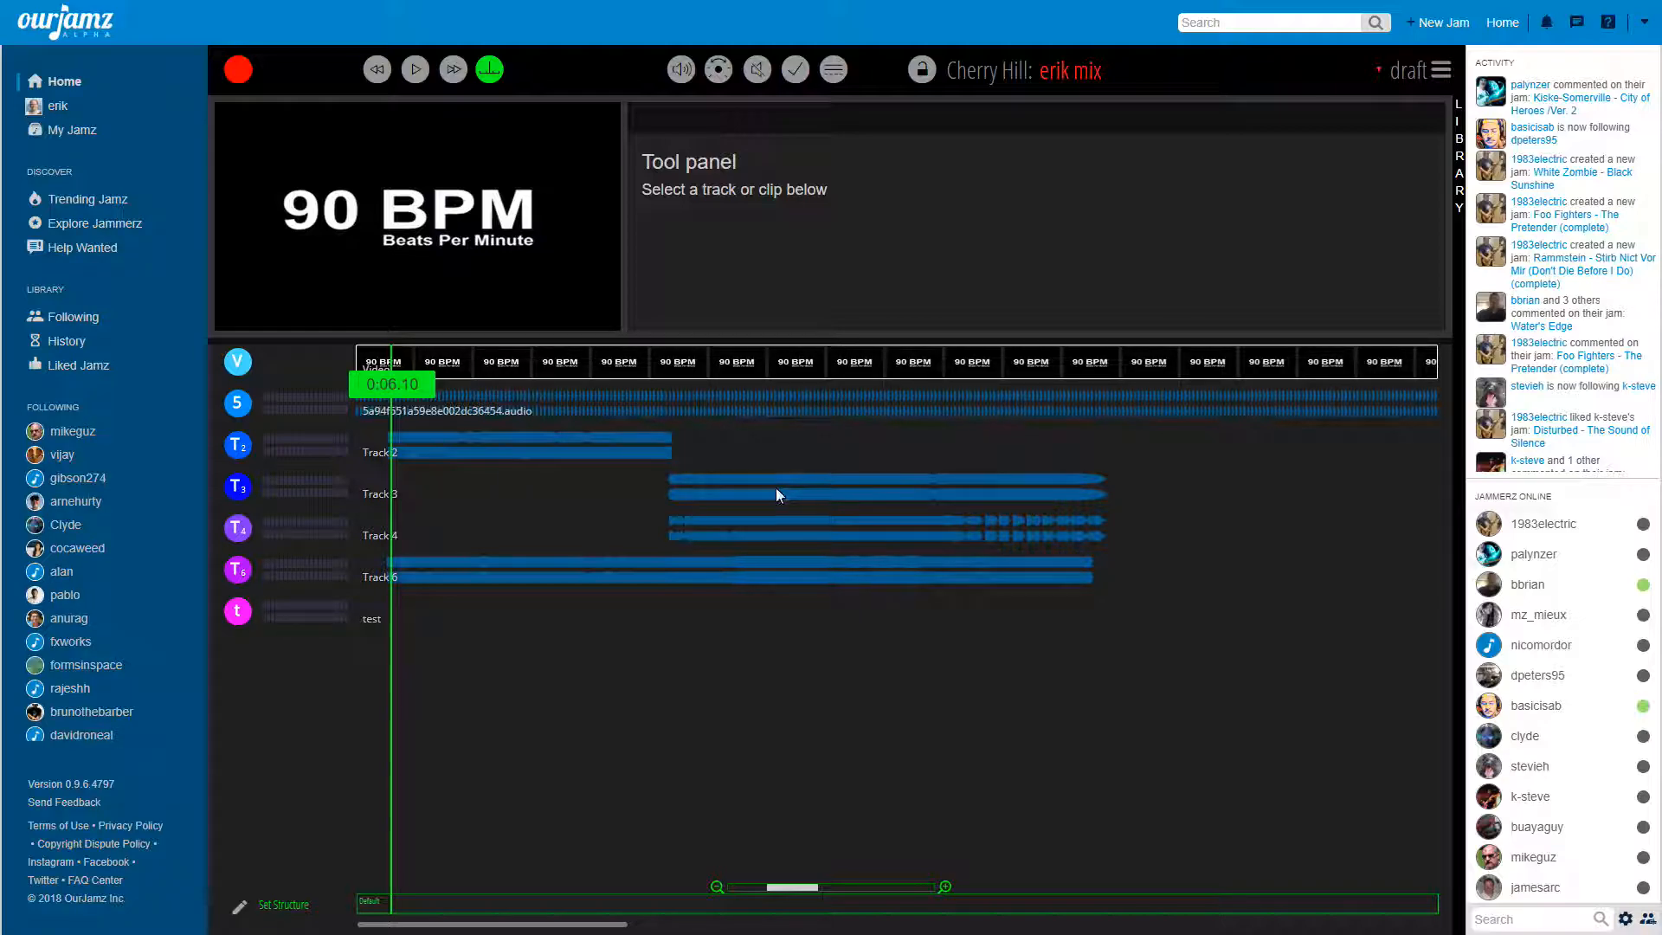
Step: Select the Track 3 clip and unlock the mix's clips for editing
left_click(832, 489)
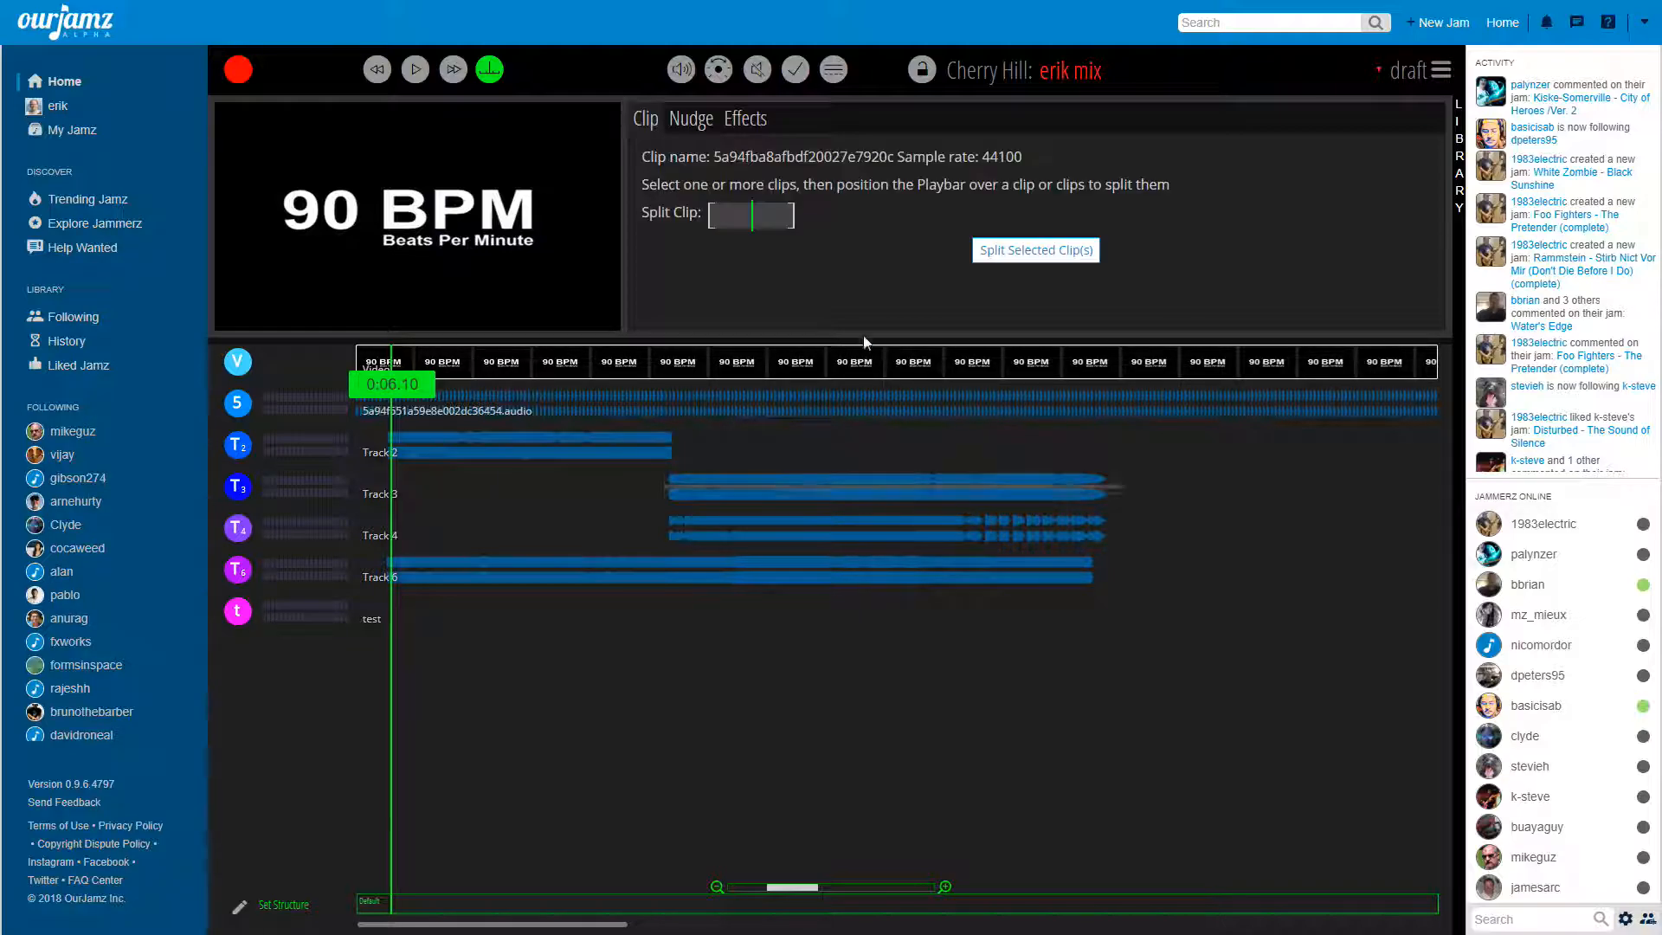
left_click(829, 492)
left_click(784, 480)
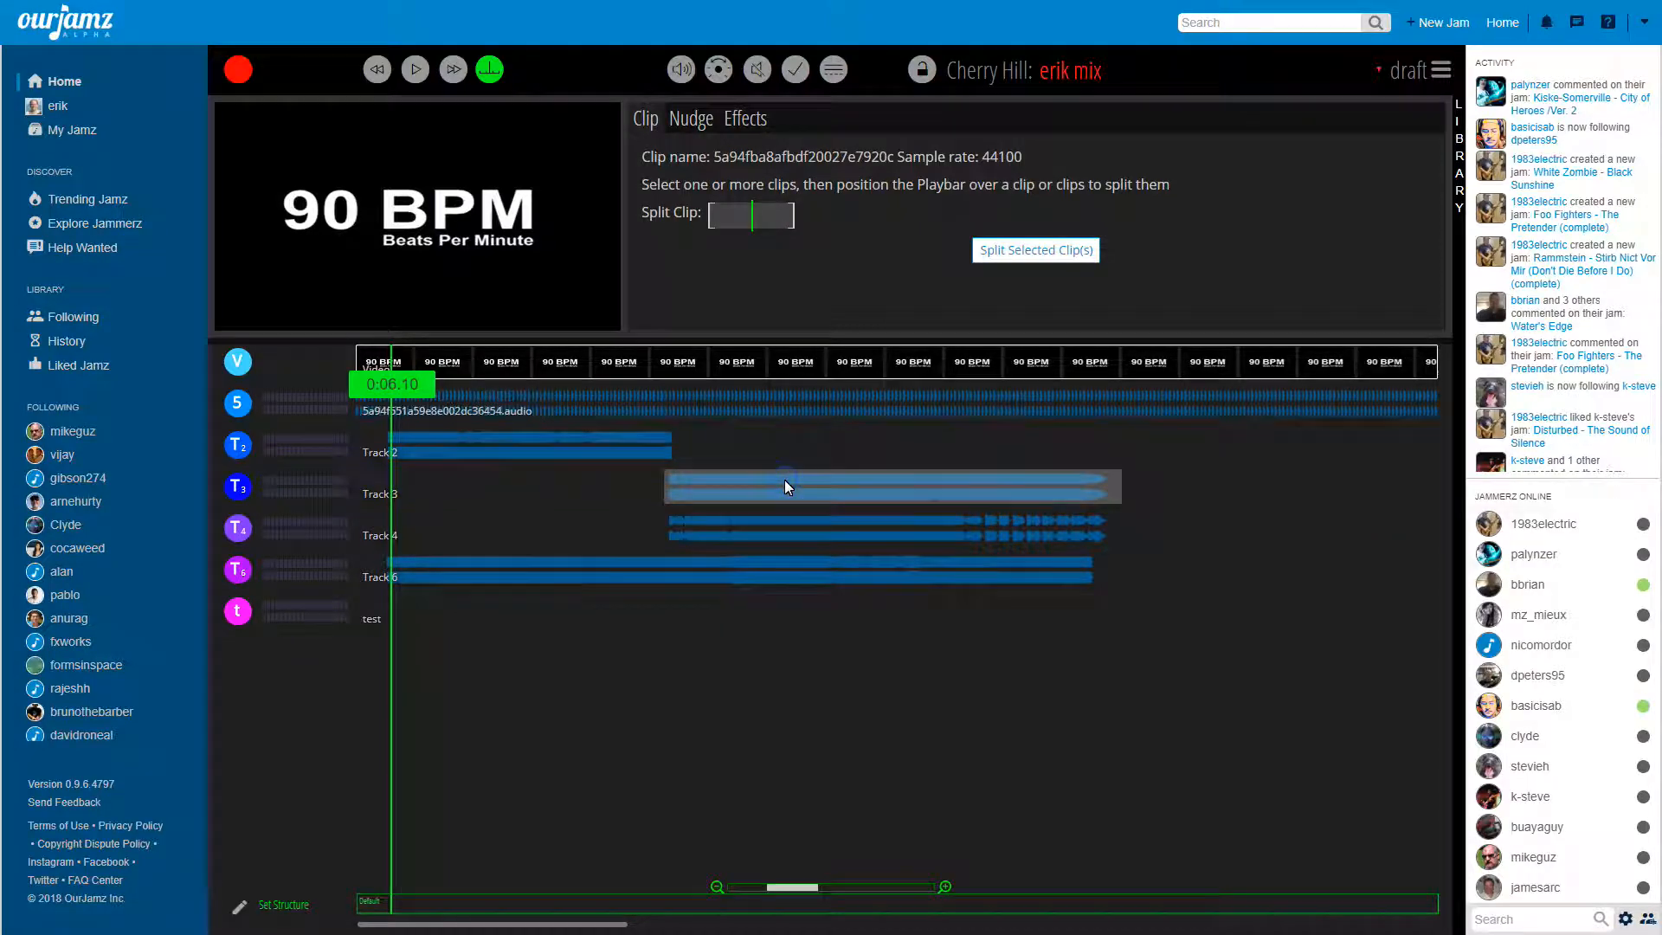
left_click(922, 72)
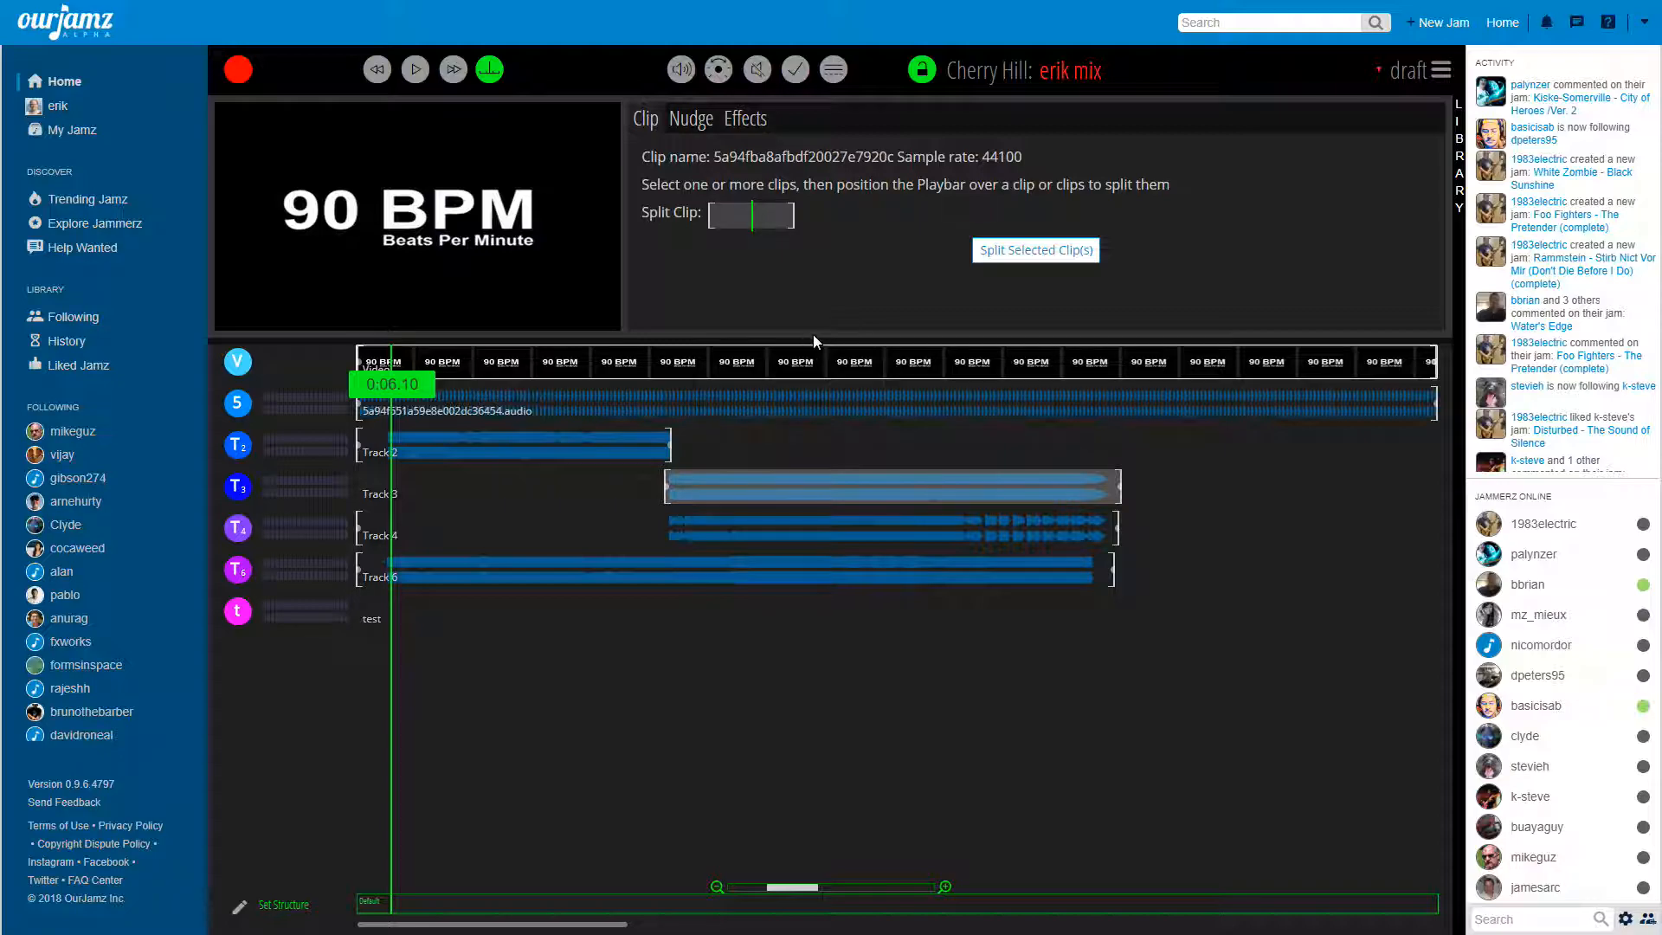
Step: Look through the list of available mixes for the Cherry Hill jam and close it without switching mixes
left_click(967, 77)
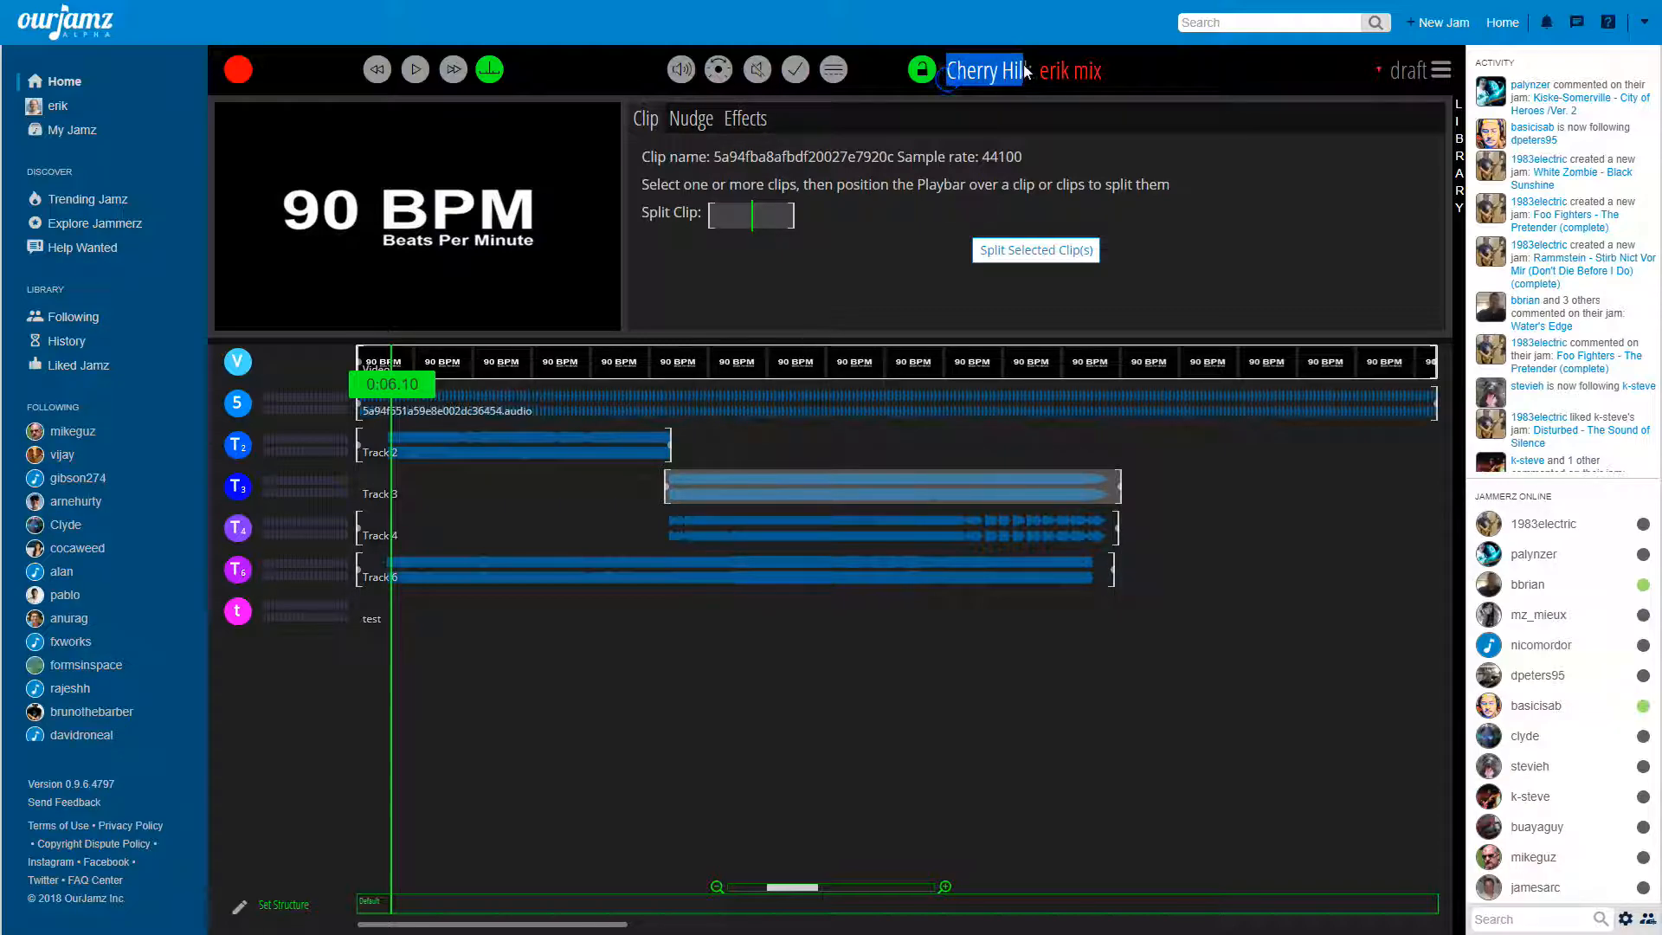
left_click(965, 76)
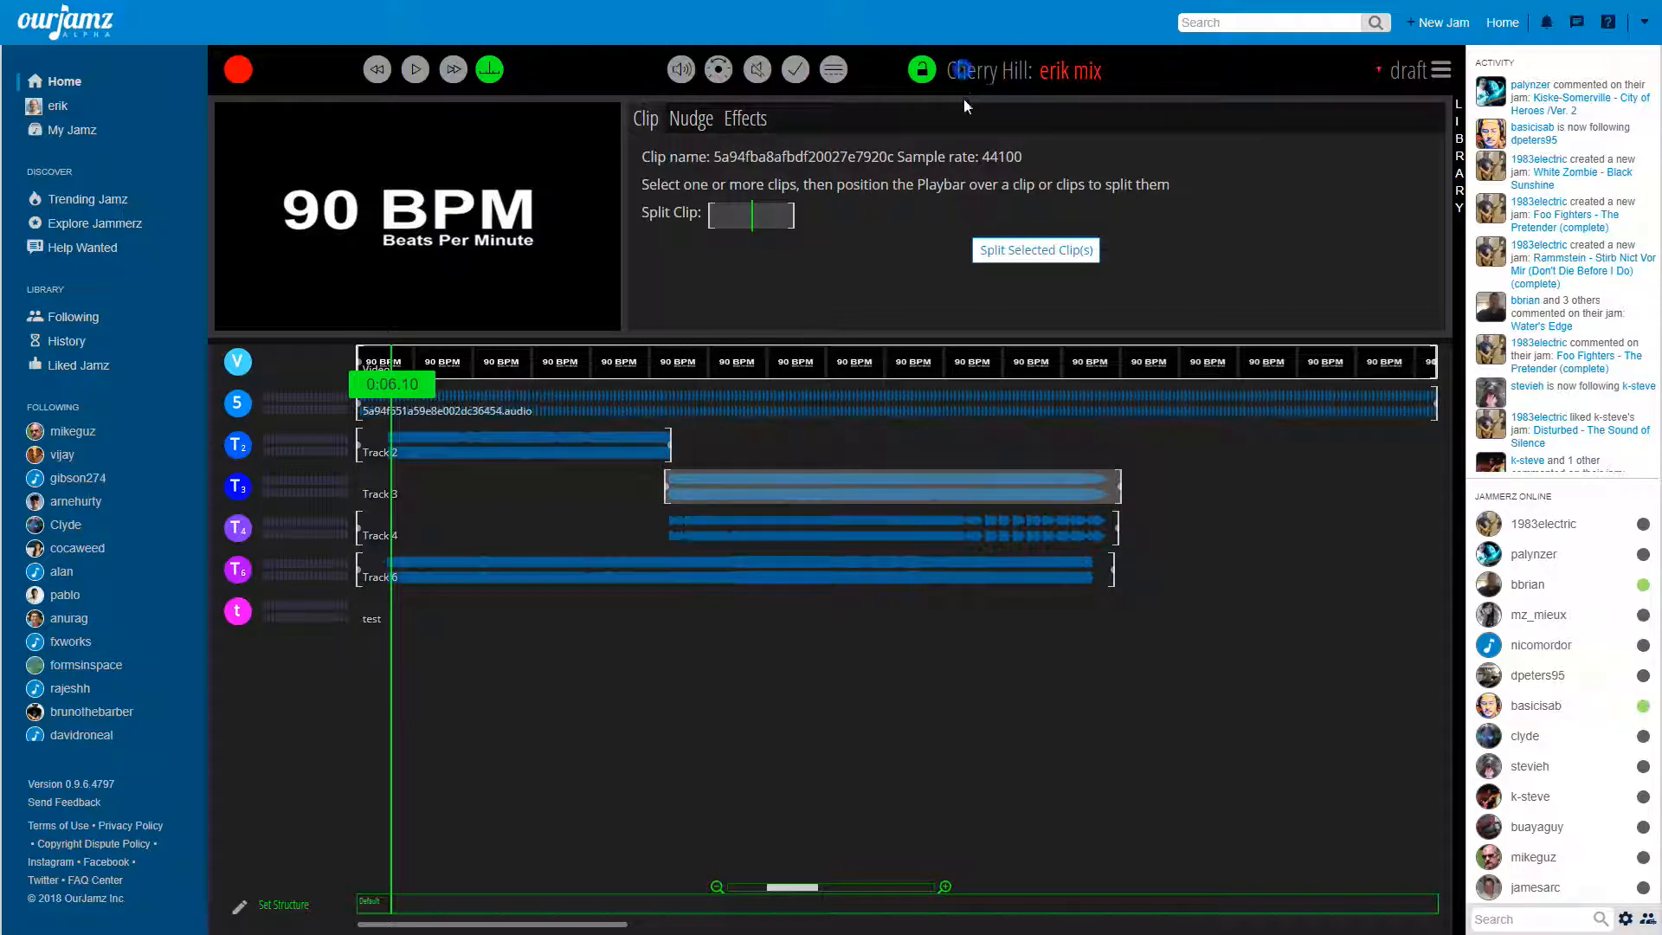
left_click(1080, 75)
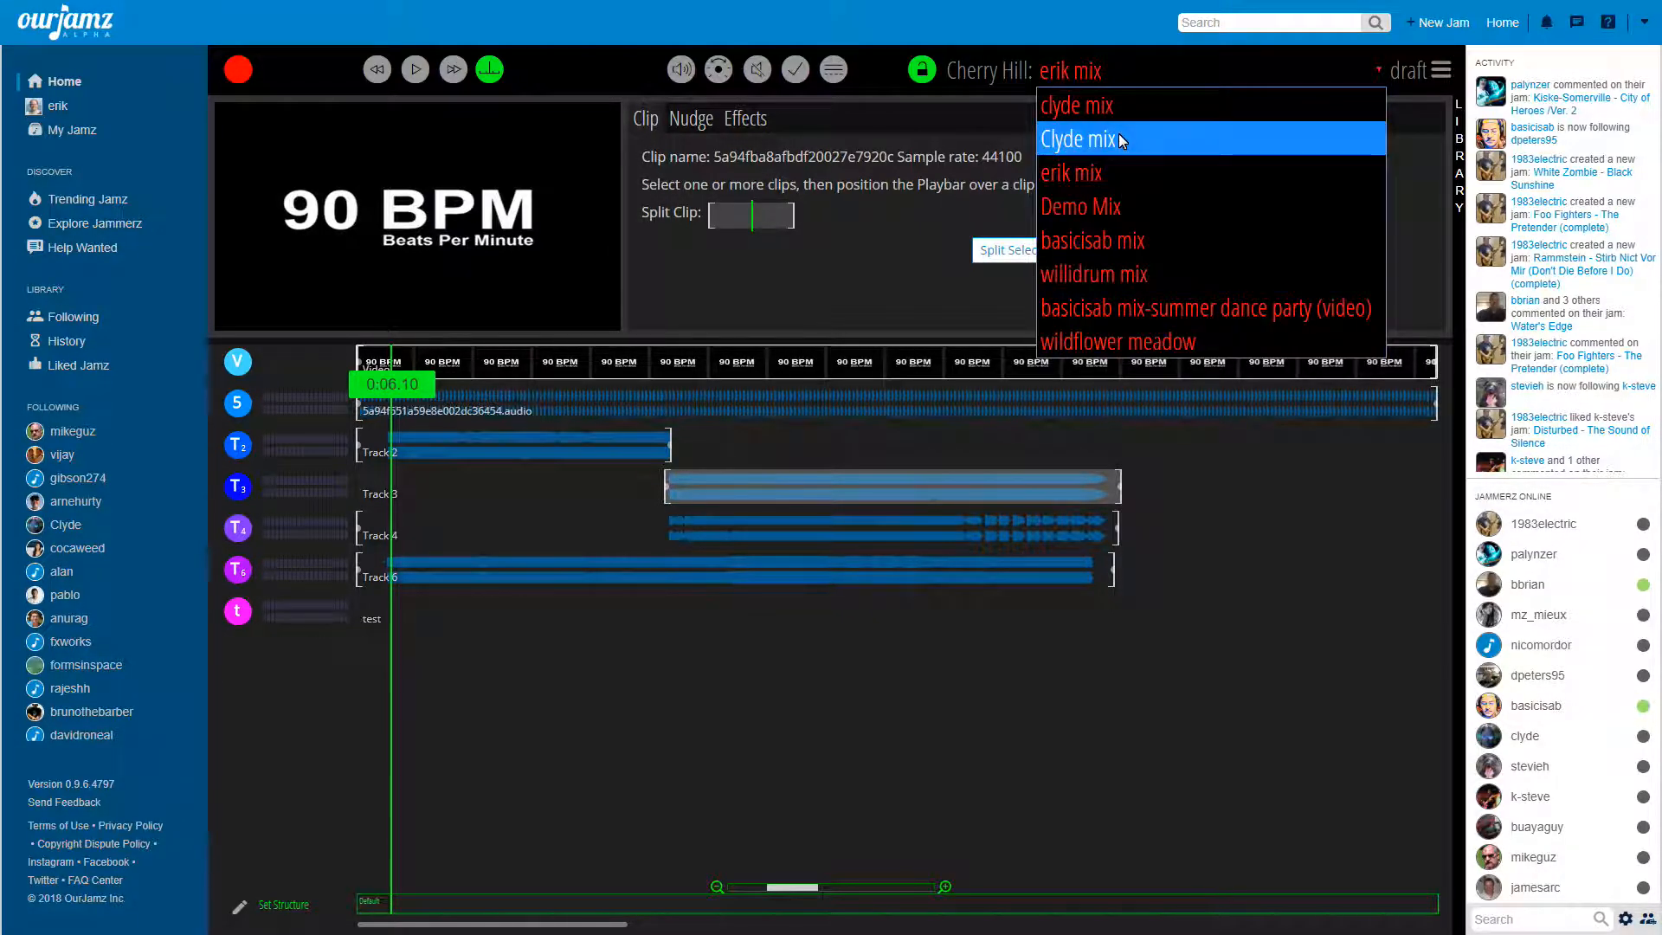
left_click(938, 244)
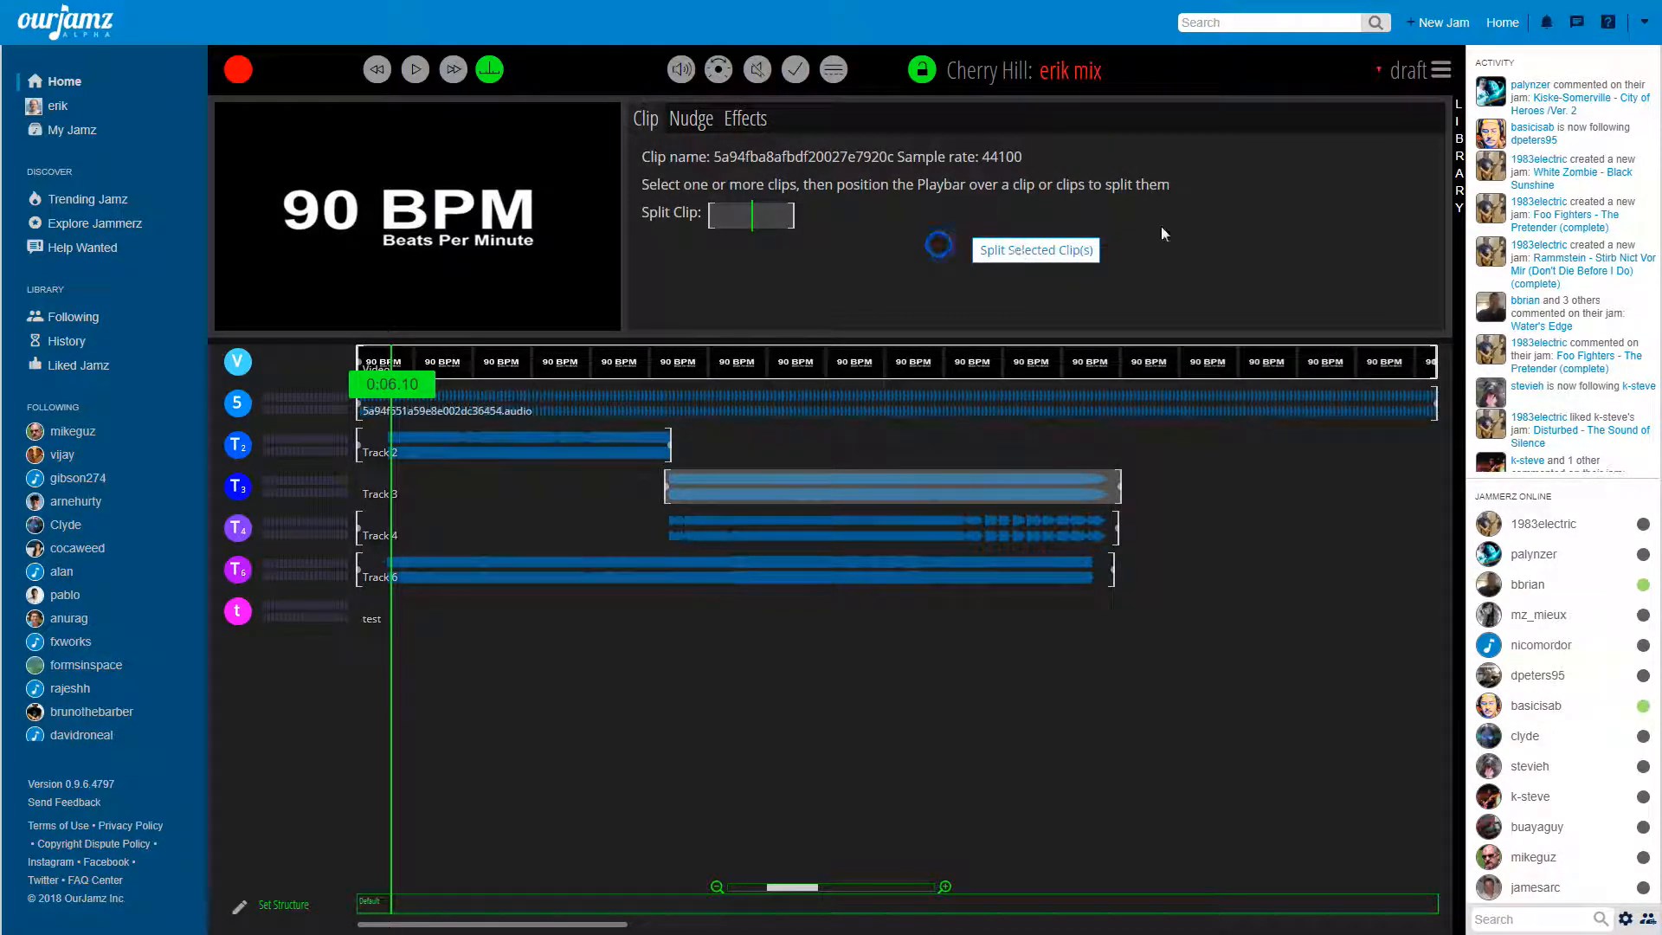
Step: Inspect the draft status and the Save as new mix dialog, and cancel without saving a new mix
left_click_drag(1389, 80, 1425, 70)
left_click(1410, 71)
left_click(1439, 73)
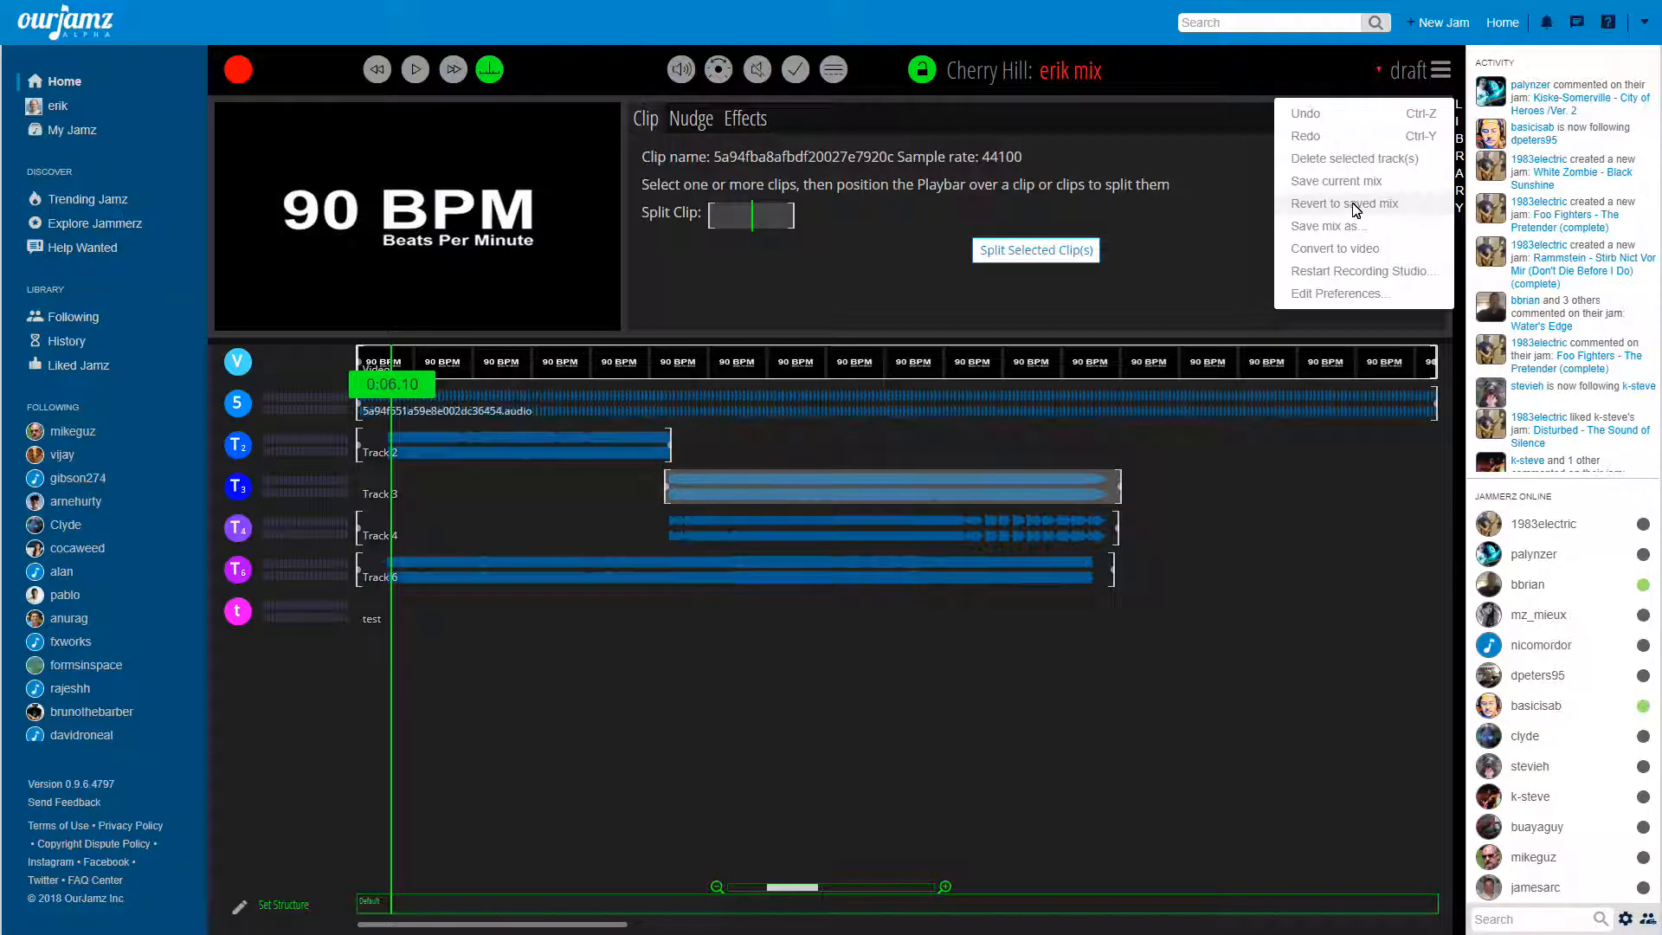
left_click(1313, 227)
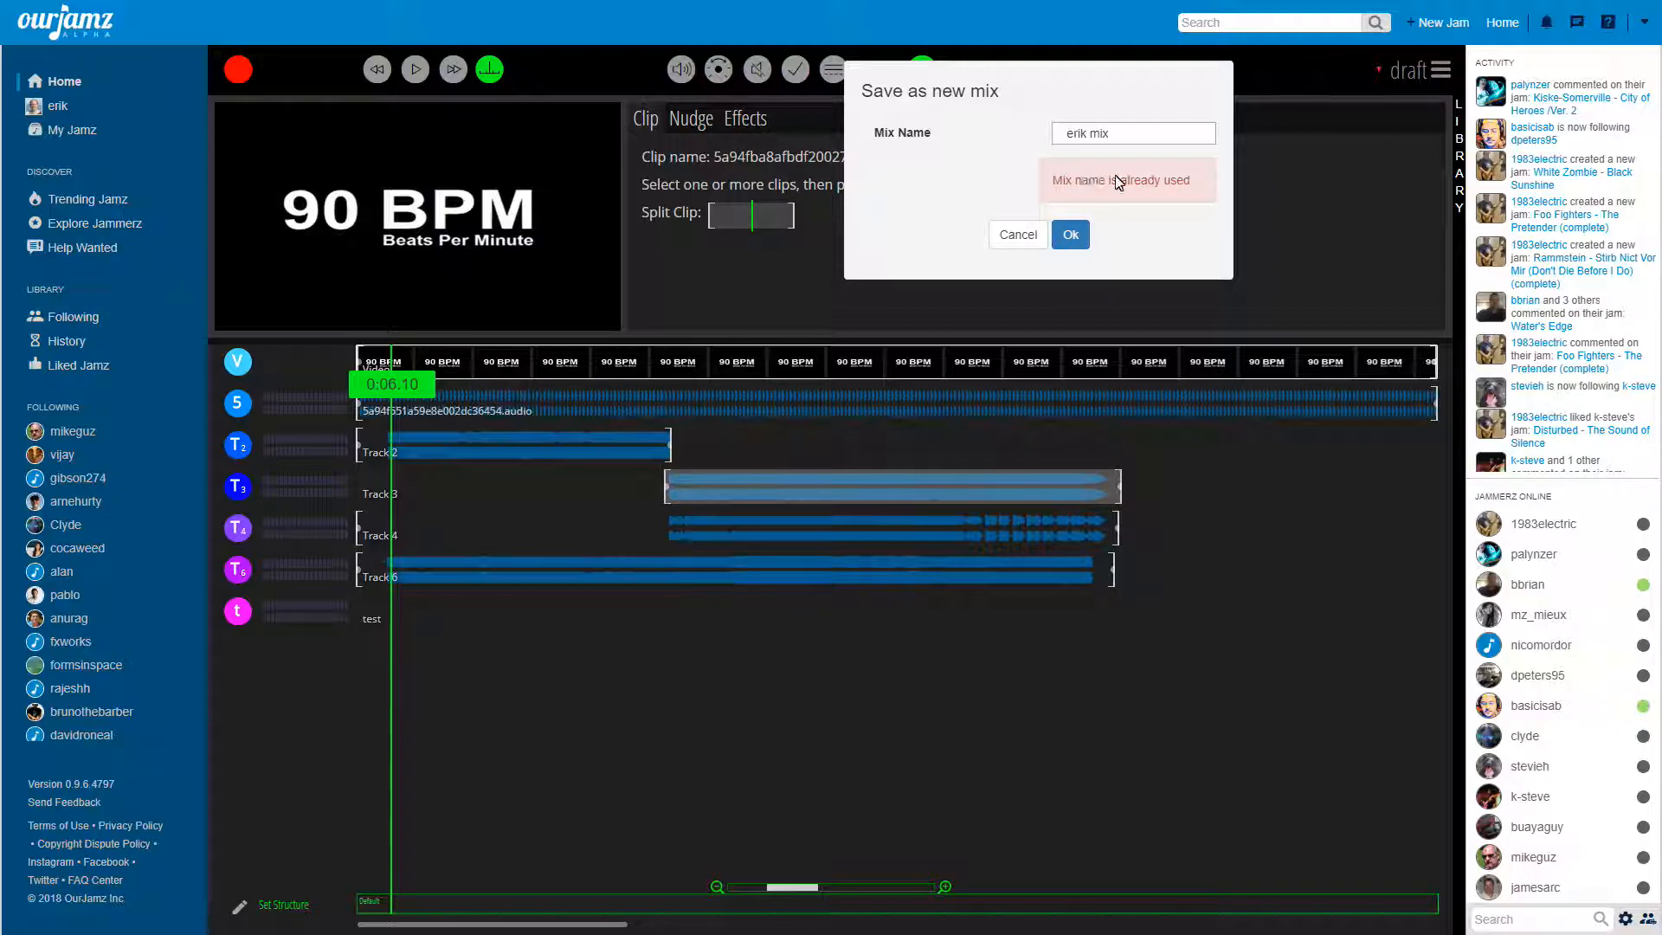
left_click(1019, 235)
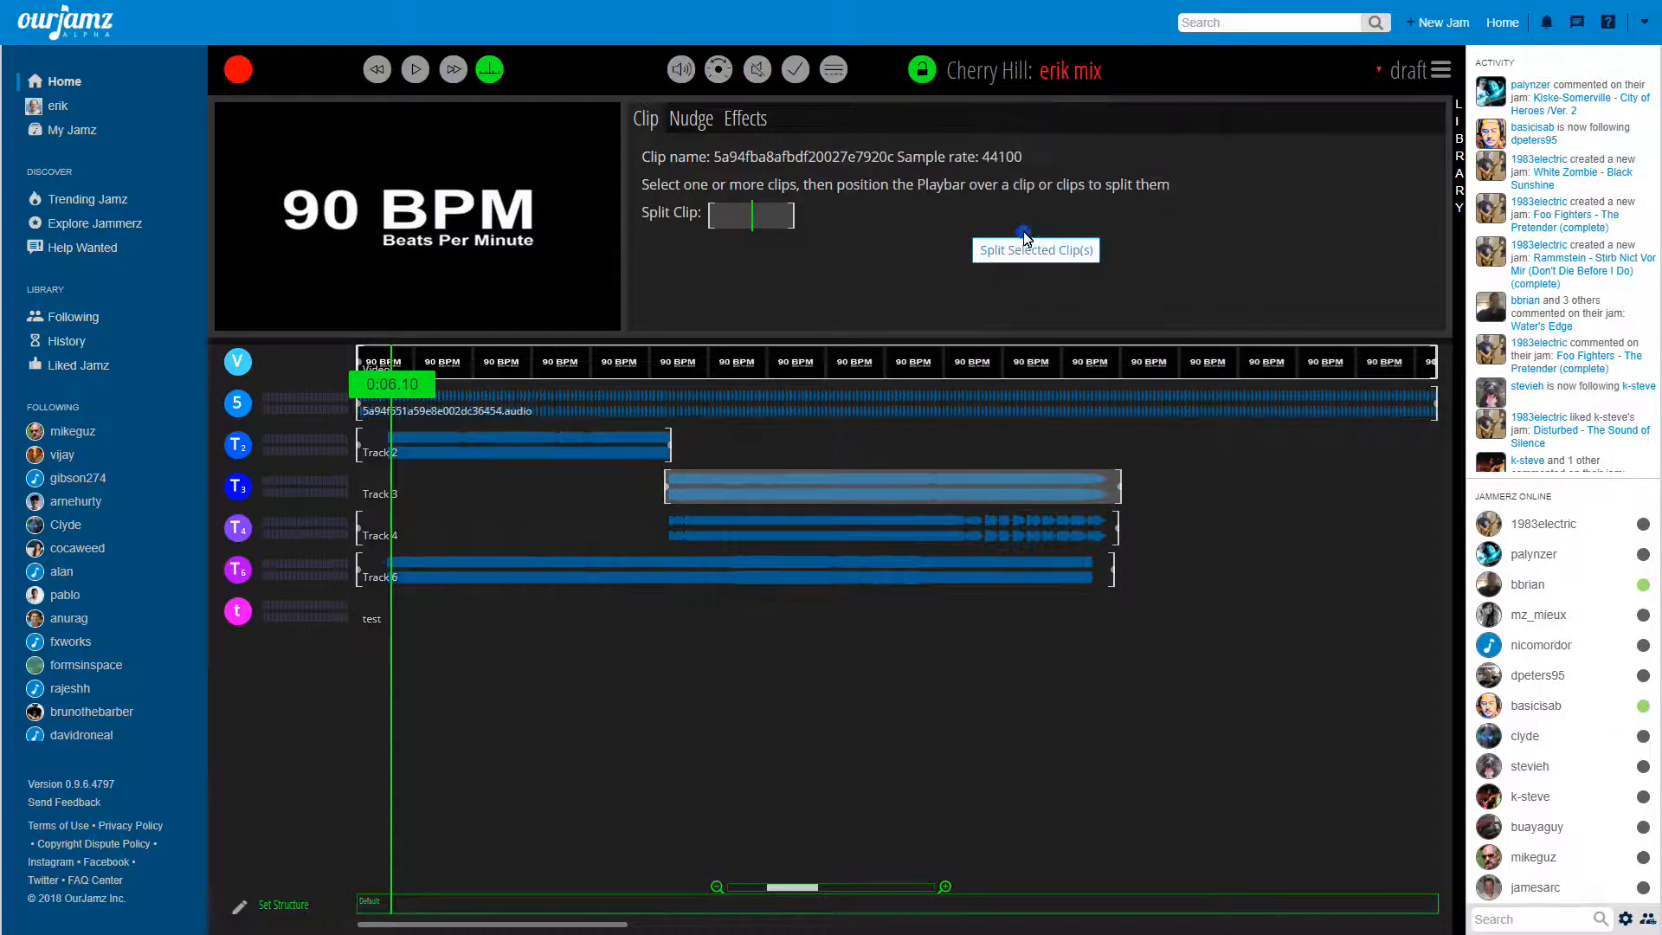
Step: Review the editor preferences for track names, tool tips and audio-only mode, and close them
left_click(1433, 73)
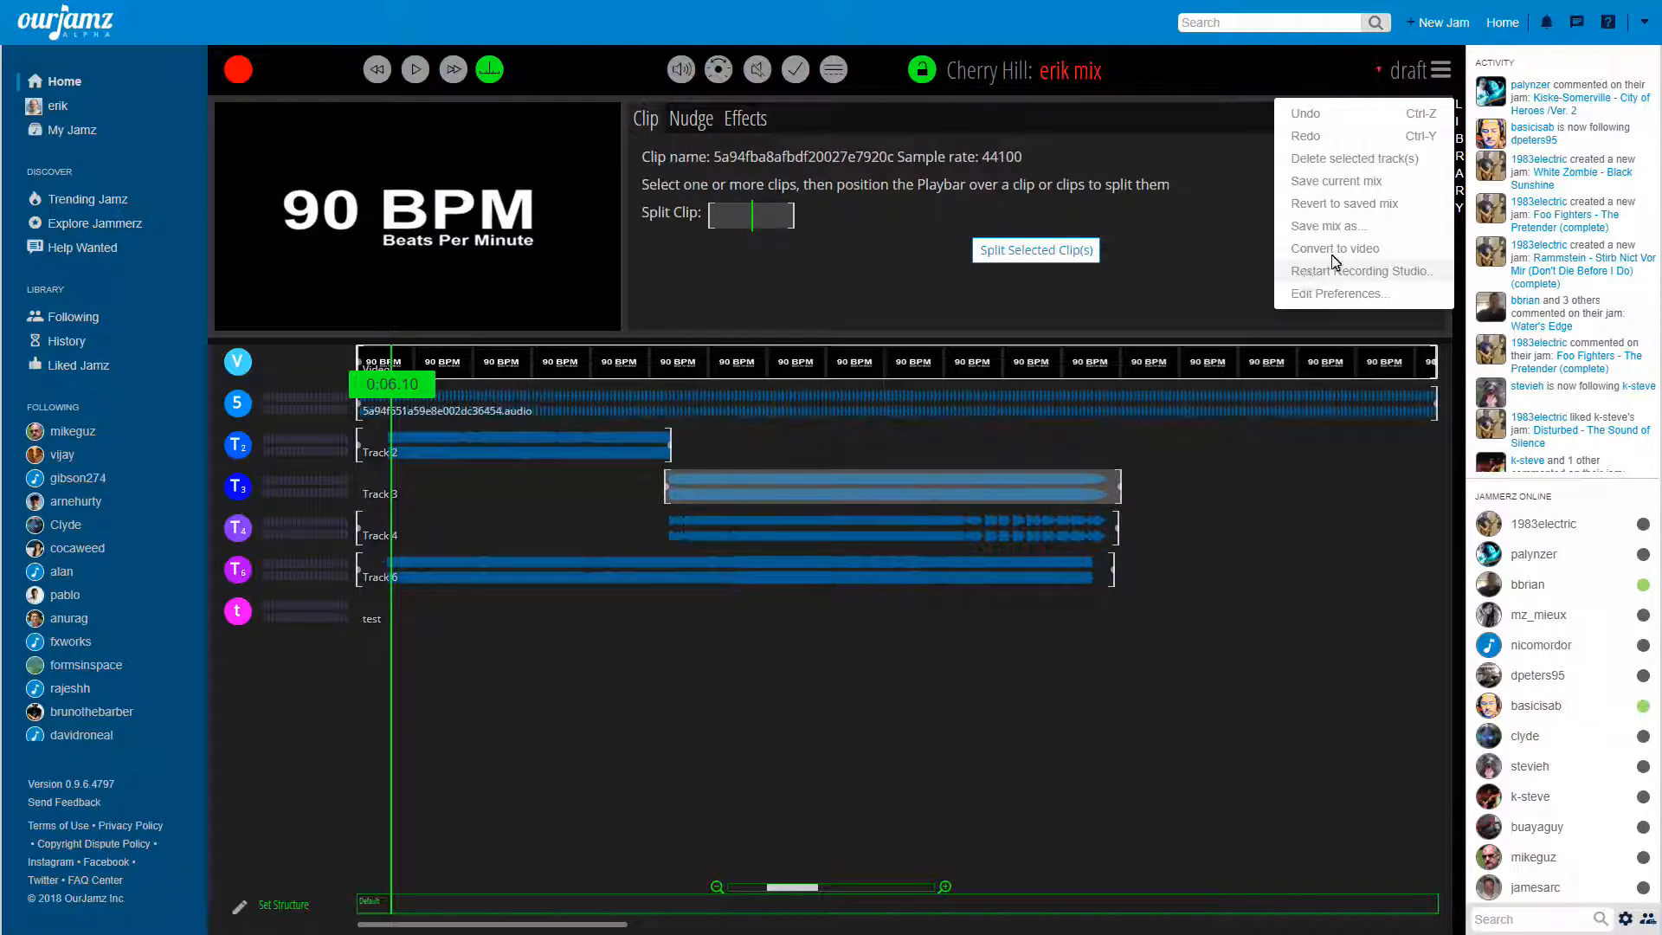
left_click(1303, 294)
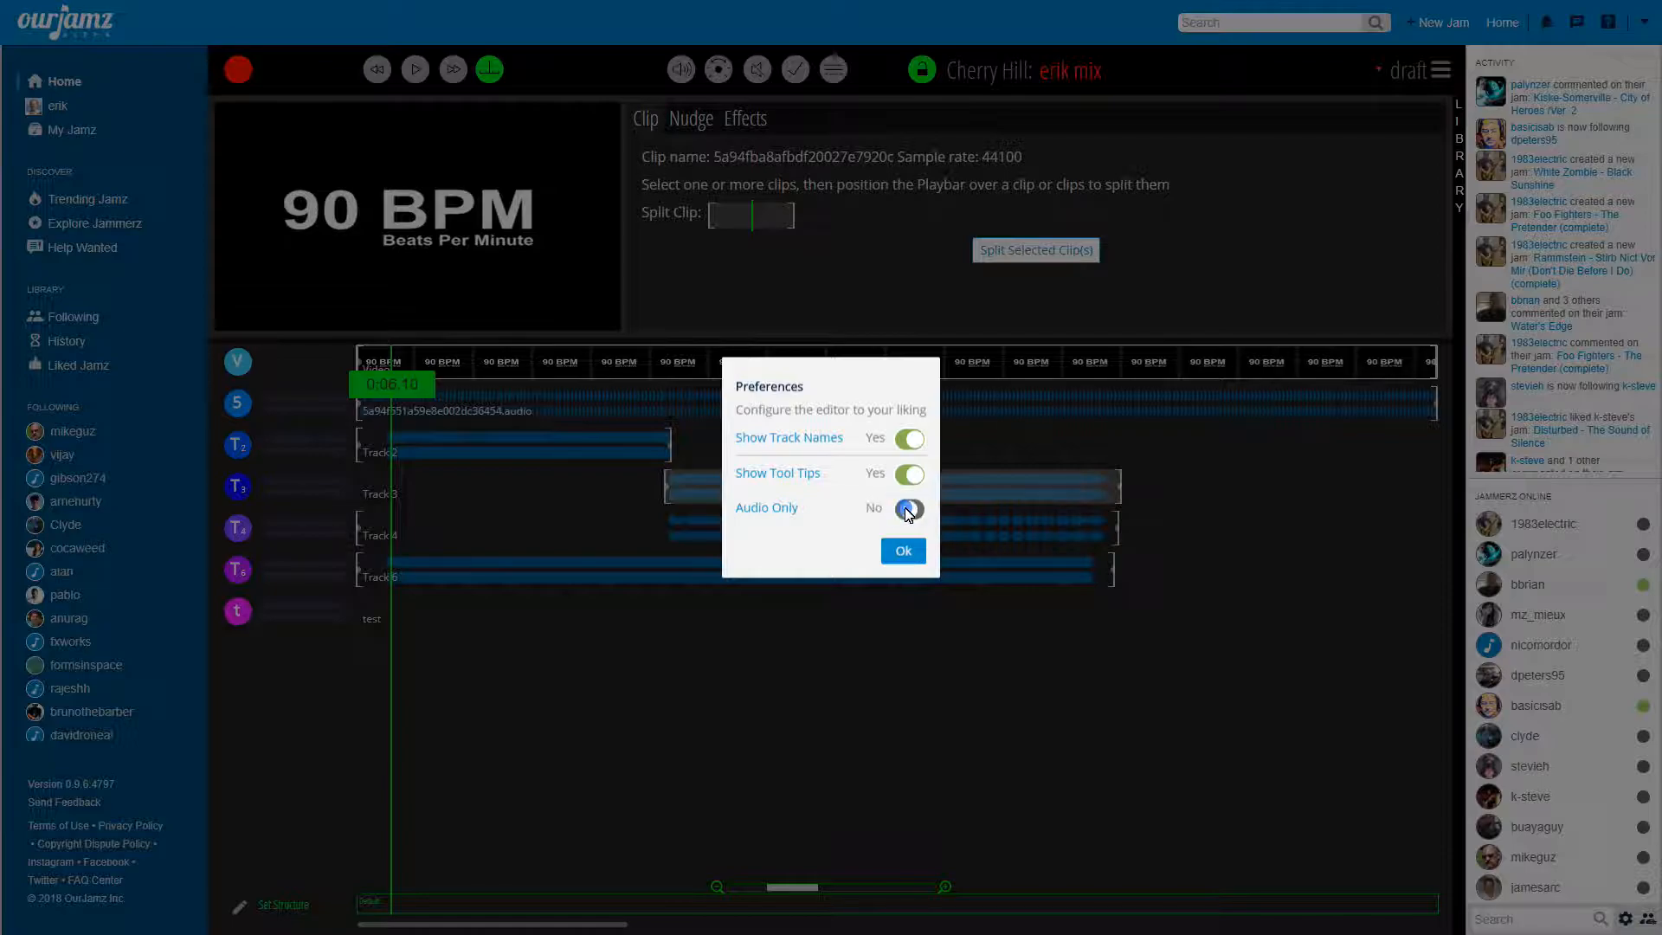
left_click(902, 552)
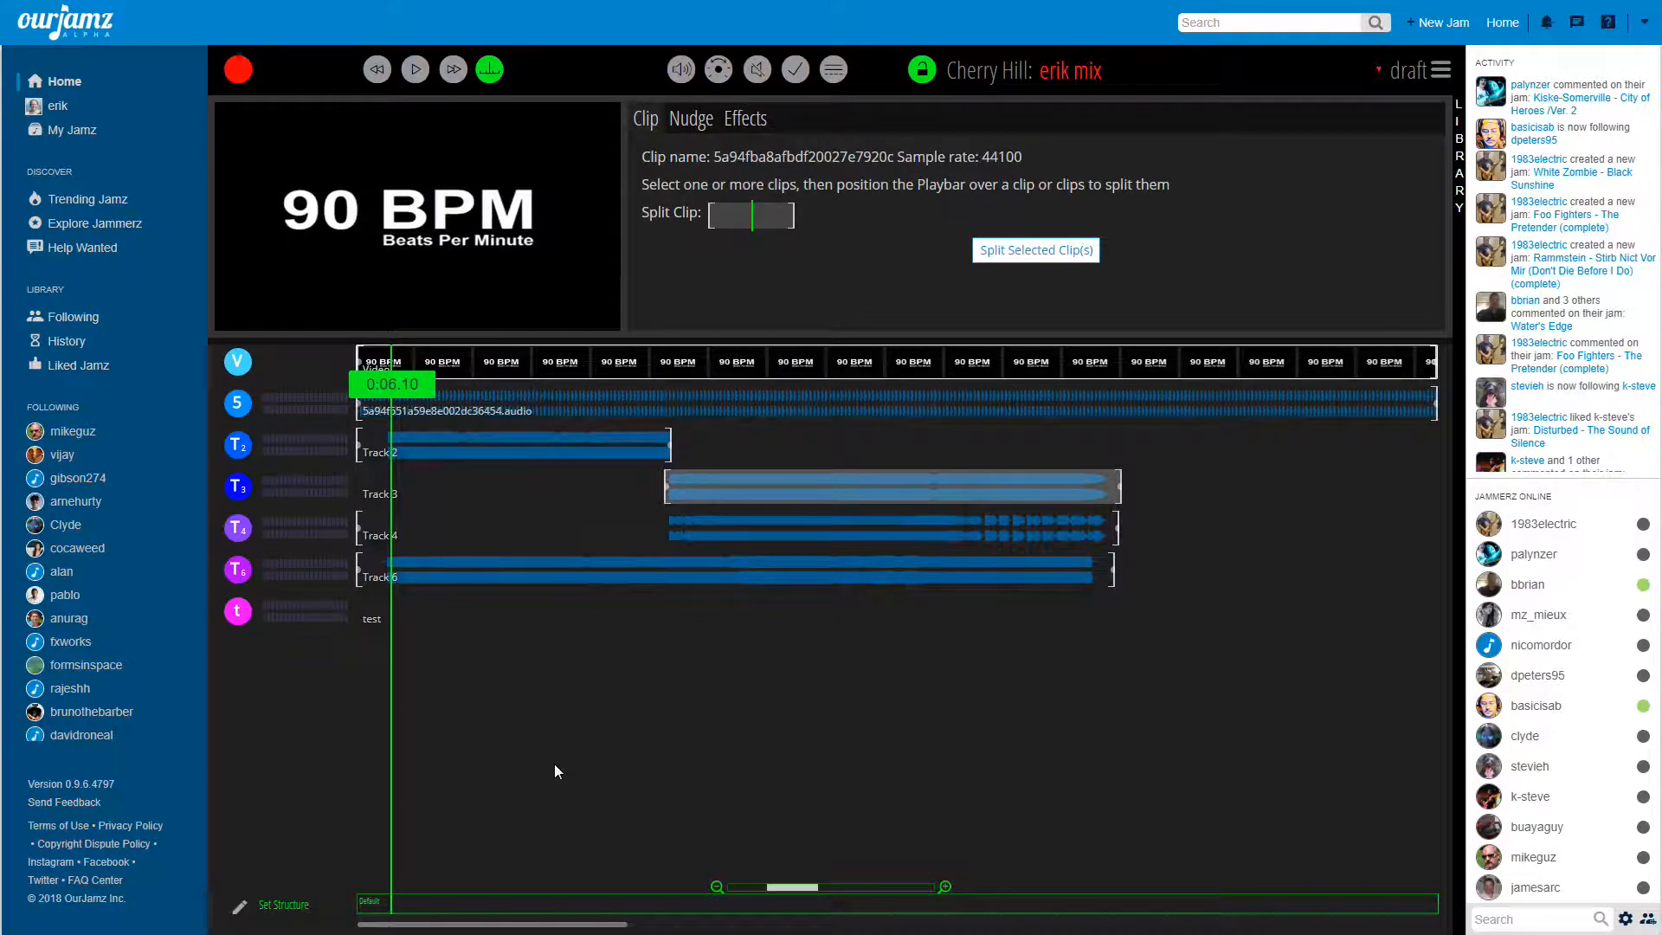
Step: Place the playbar at several song positions, finishing at 0:43.70, and briefly start and stop playback
left_click(505, 903)
left_click(613, 900)
left_click(754, 902)
left_click(611, 903)
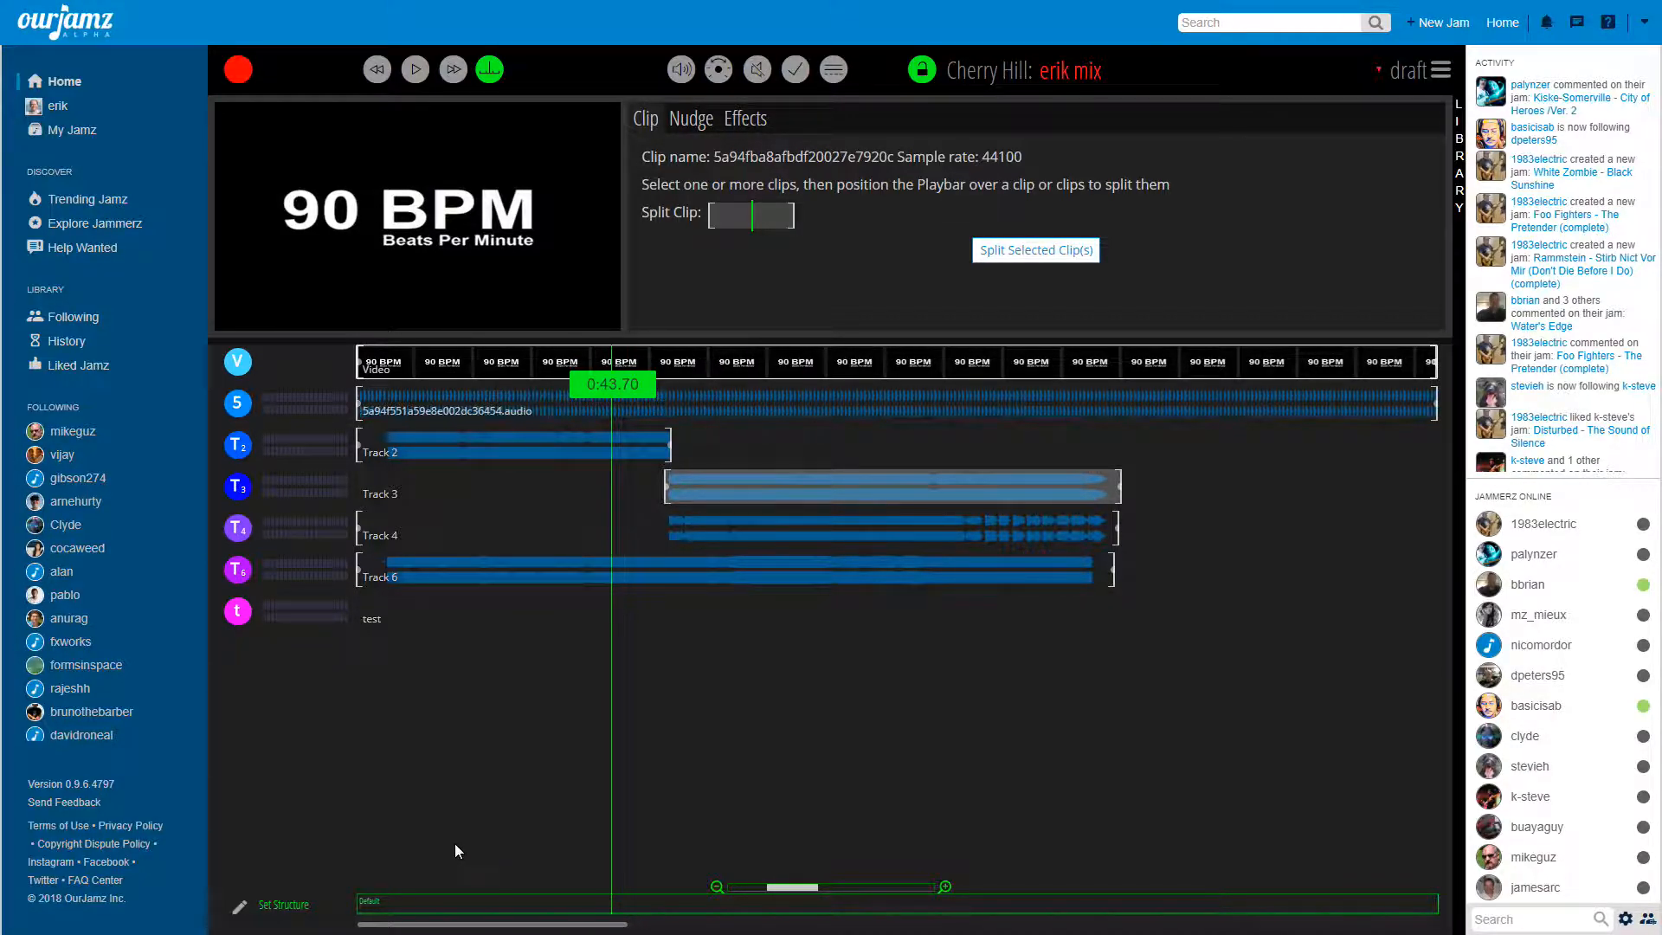
key("space")
key("space")
Step: Zoom the track timeline out and back in for a closer view of the clips
mouse_move(775, 886)
left_mouse_down()
mouse_move(845, 886)
mouse_move(774, 886)
left_mouse_up()
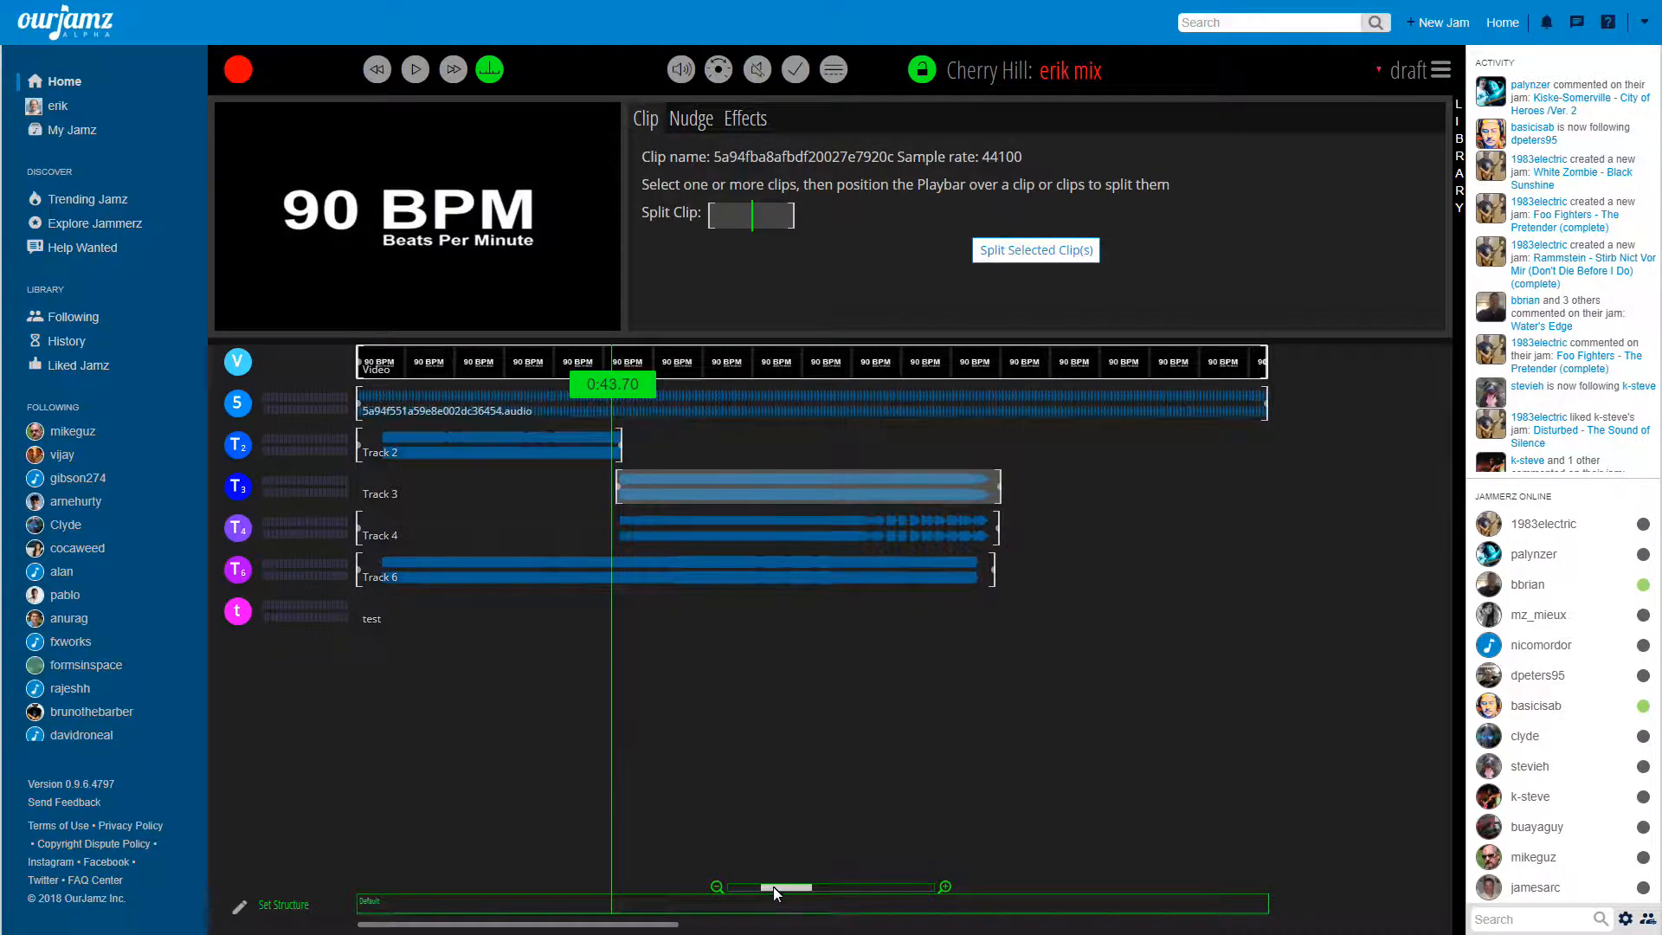
left_click(716, 886)
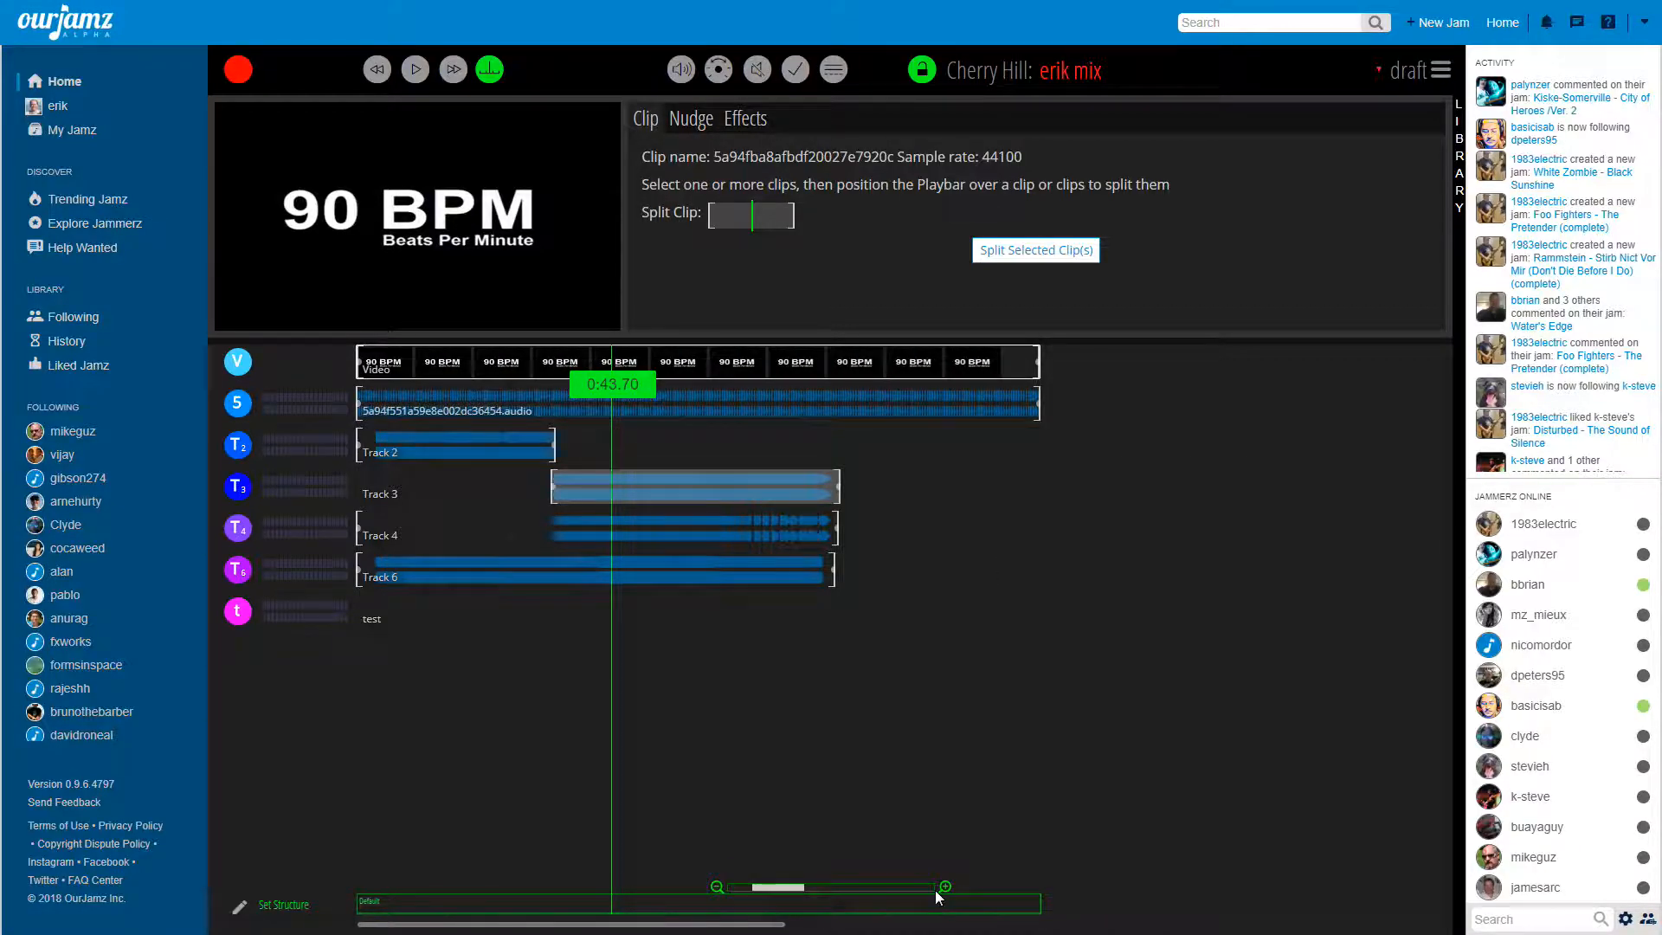
left_click(944, 886)
left_click(945, 886)
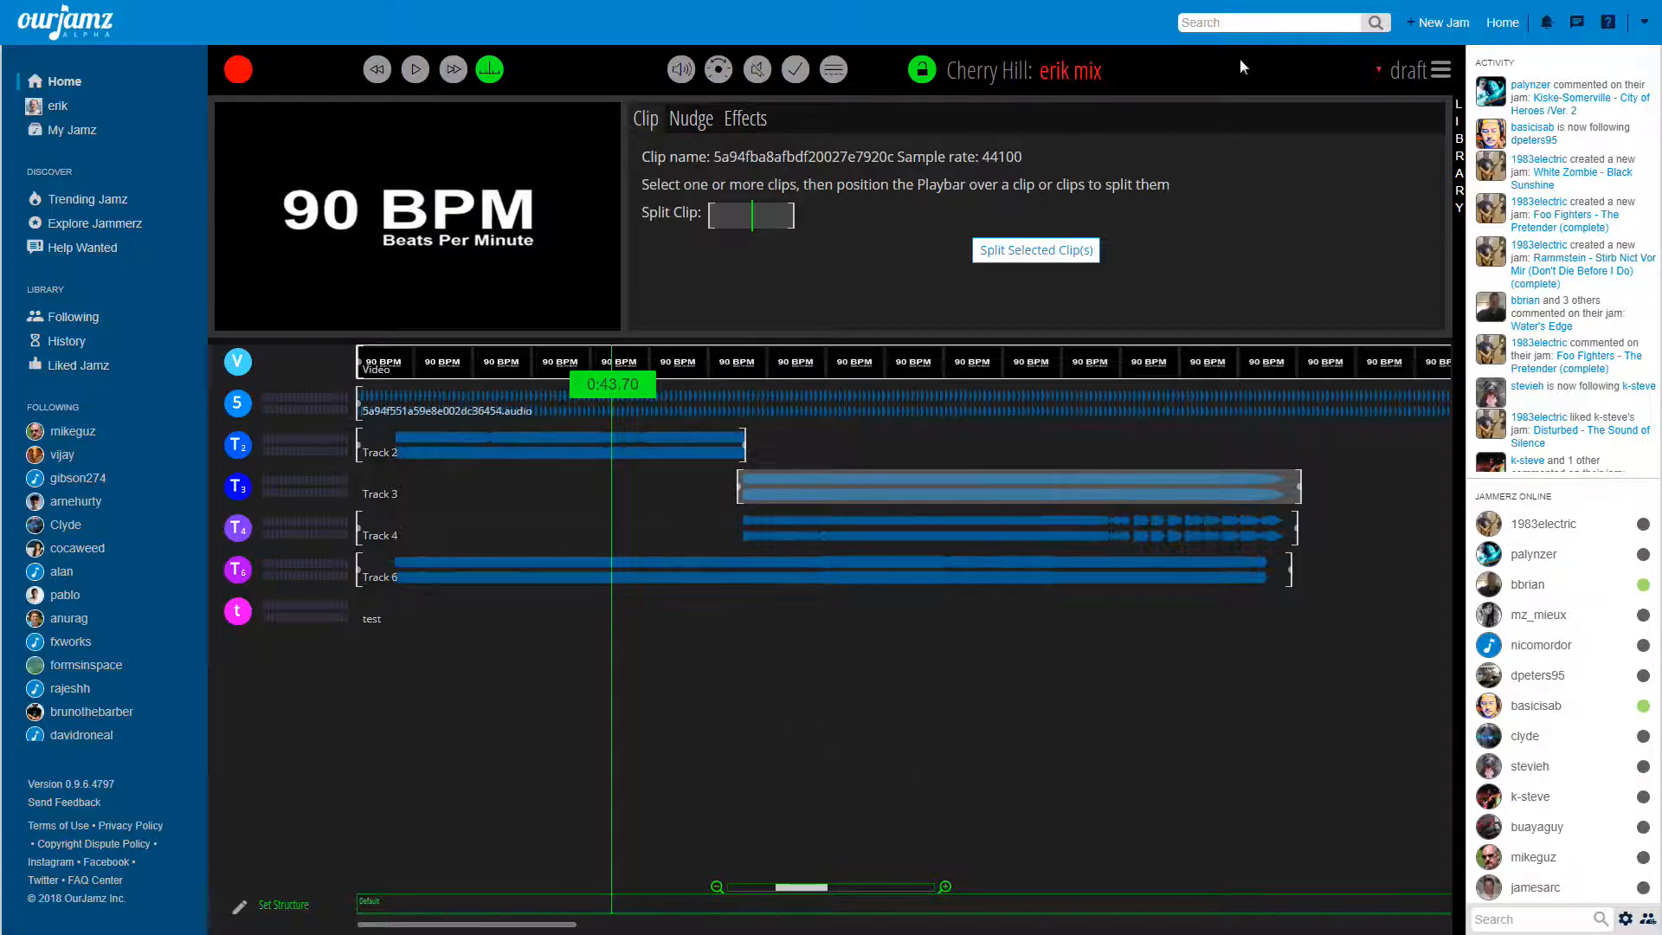
Step: Browse the media library's aligned video, unaligned video and audio categories, and close the library
left_click(1459, 139)
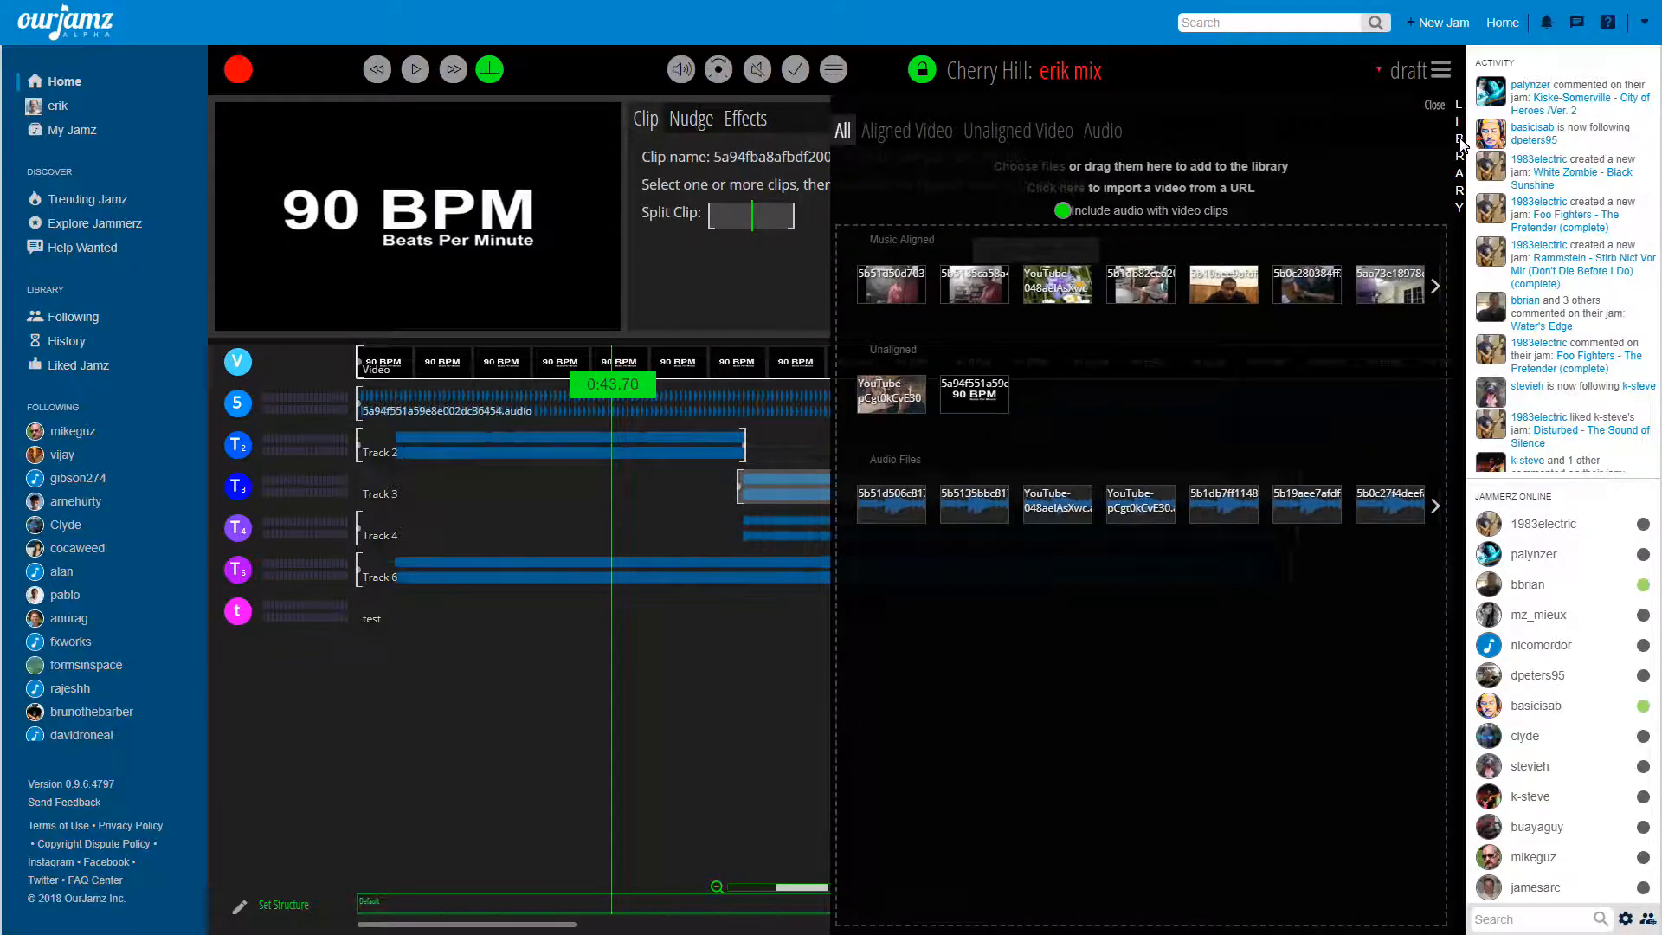
left_click(1435, 106)
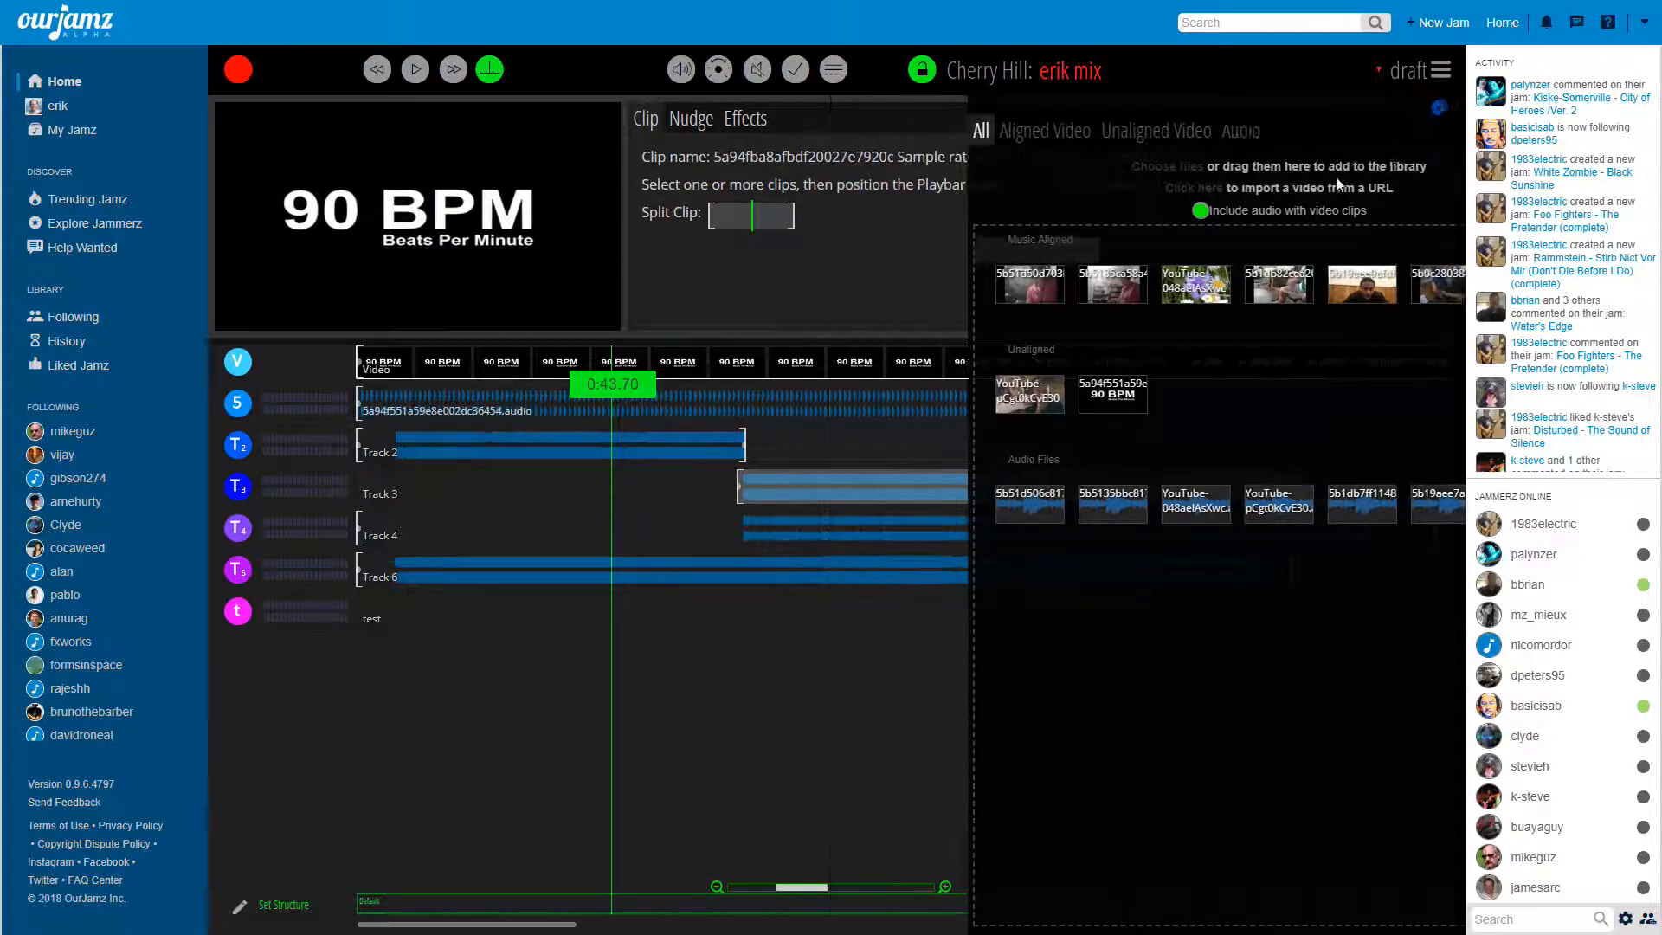
left_click(1459, 165)
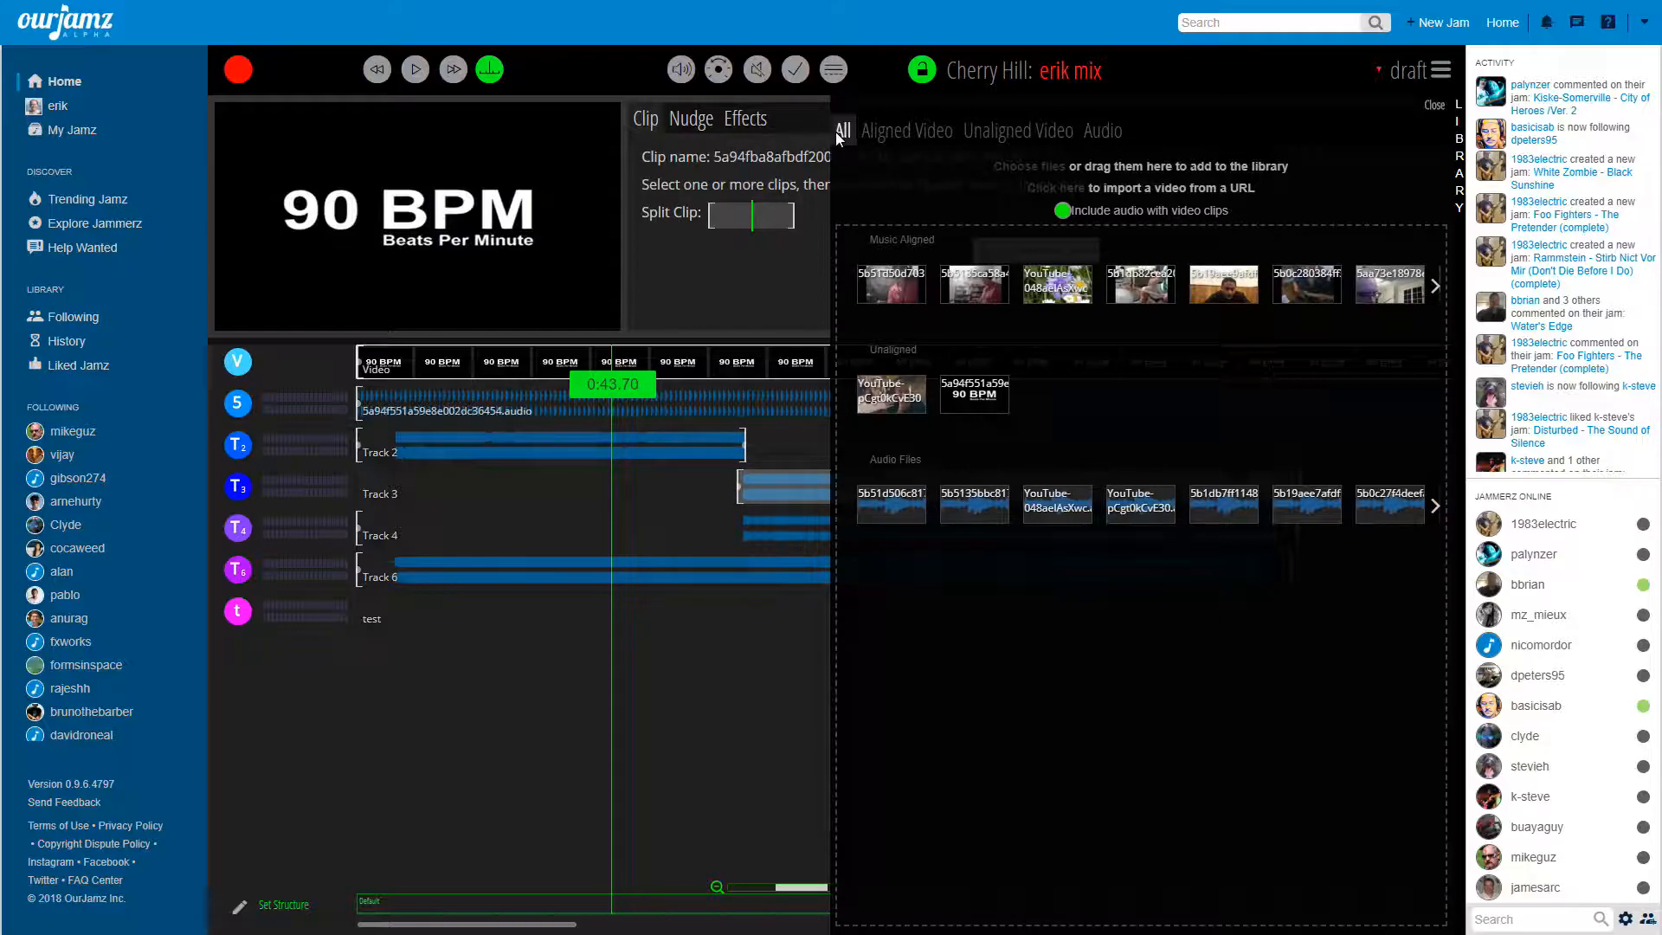
left_click(893, 133)
left_click(996, 128)
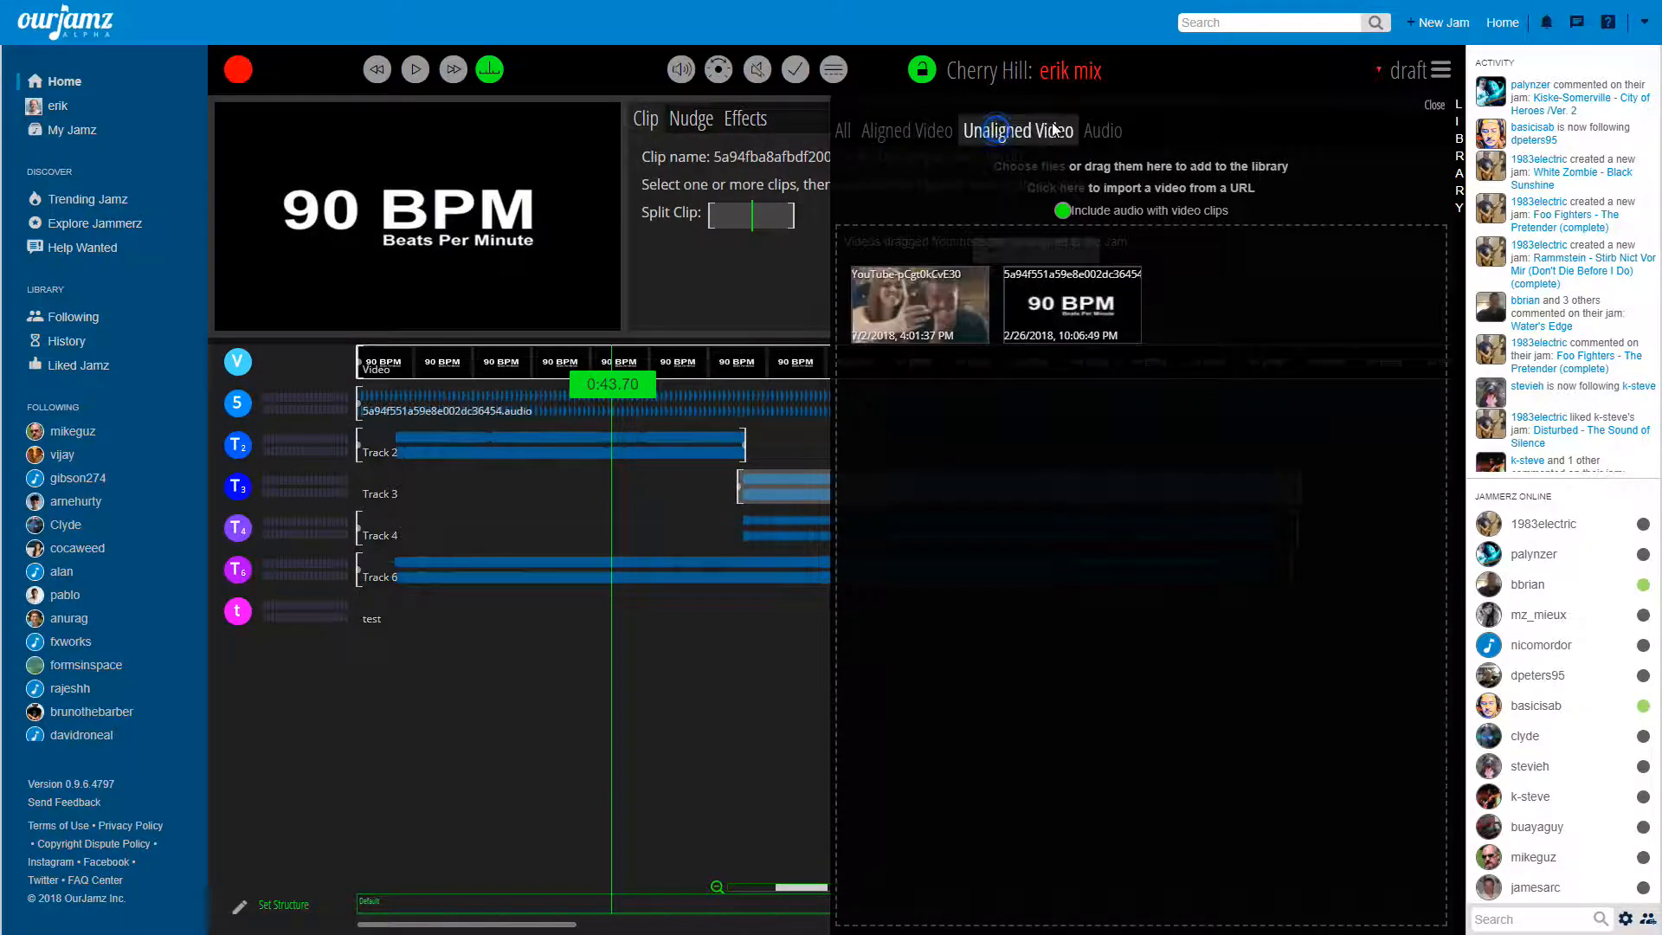
left_click(1105, 130)
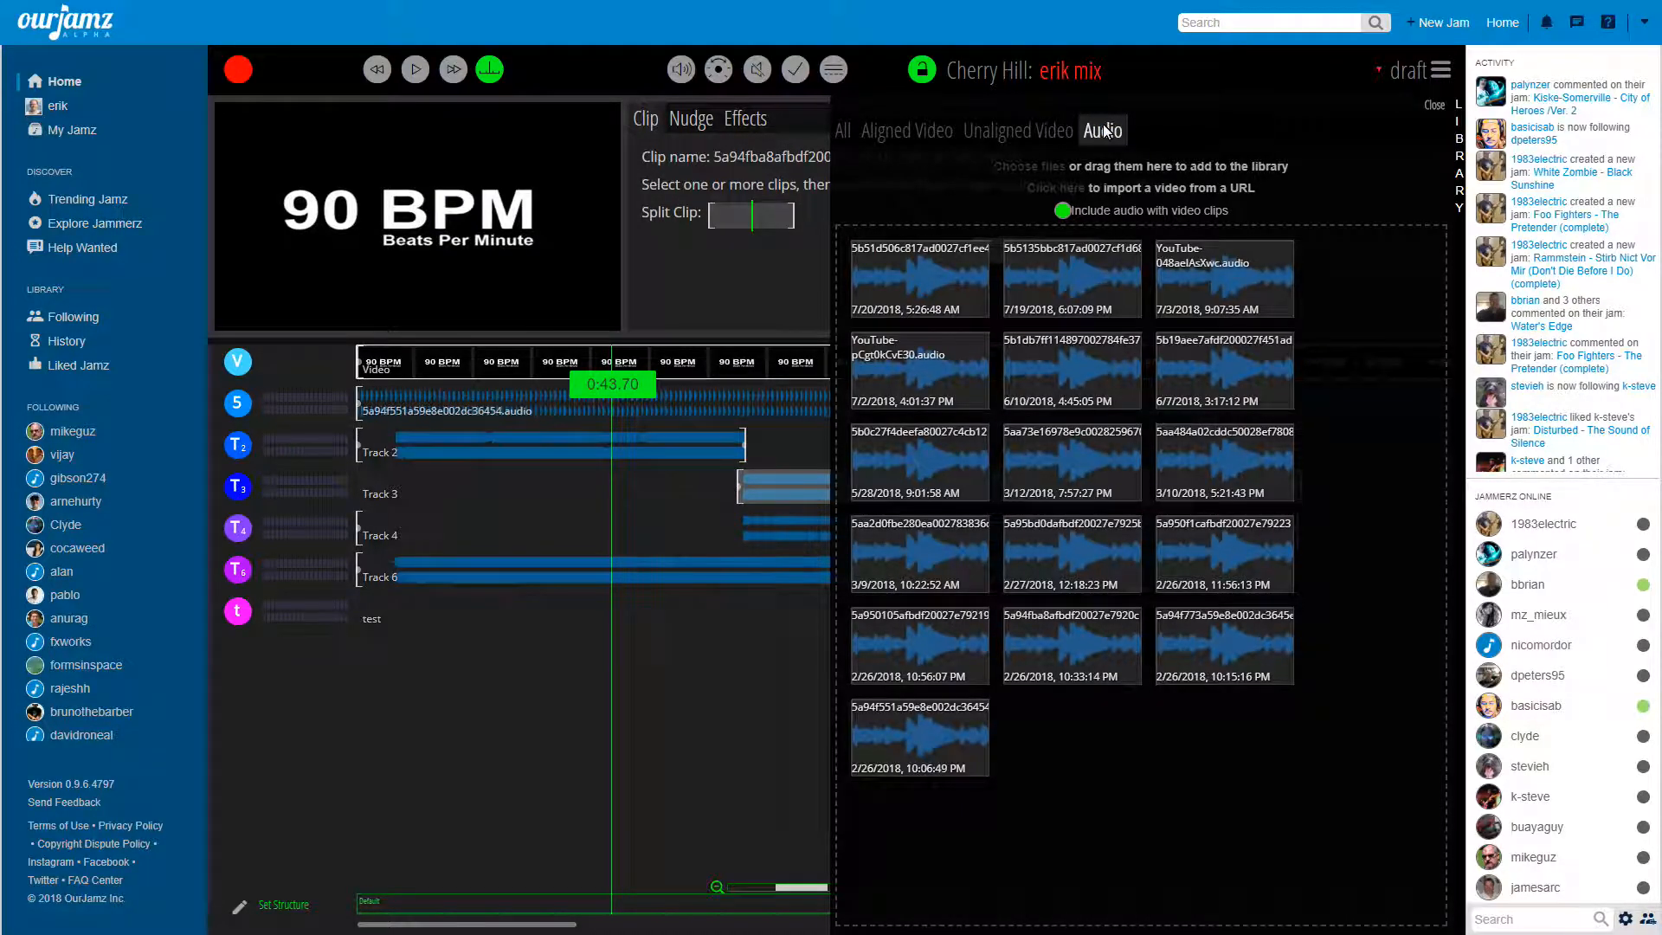
left_click(905, 133)
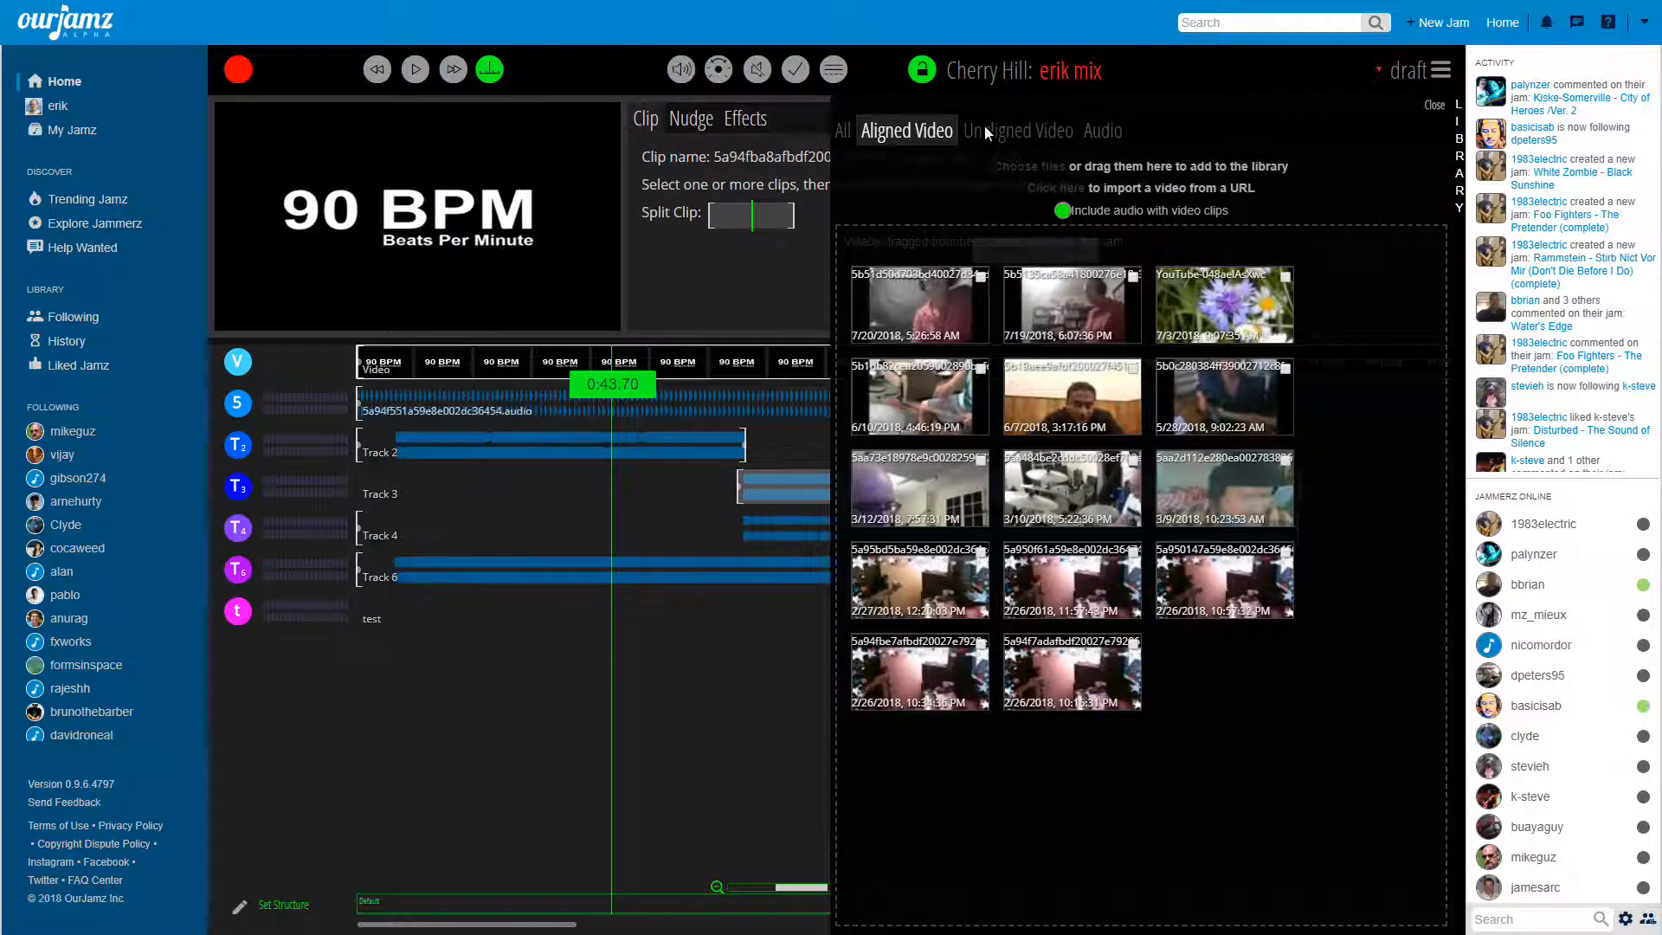
left_click(1427, 106)
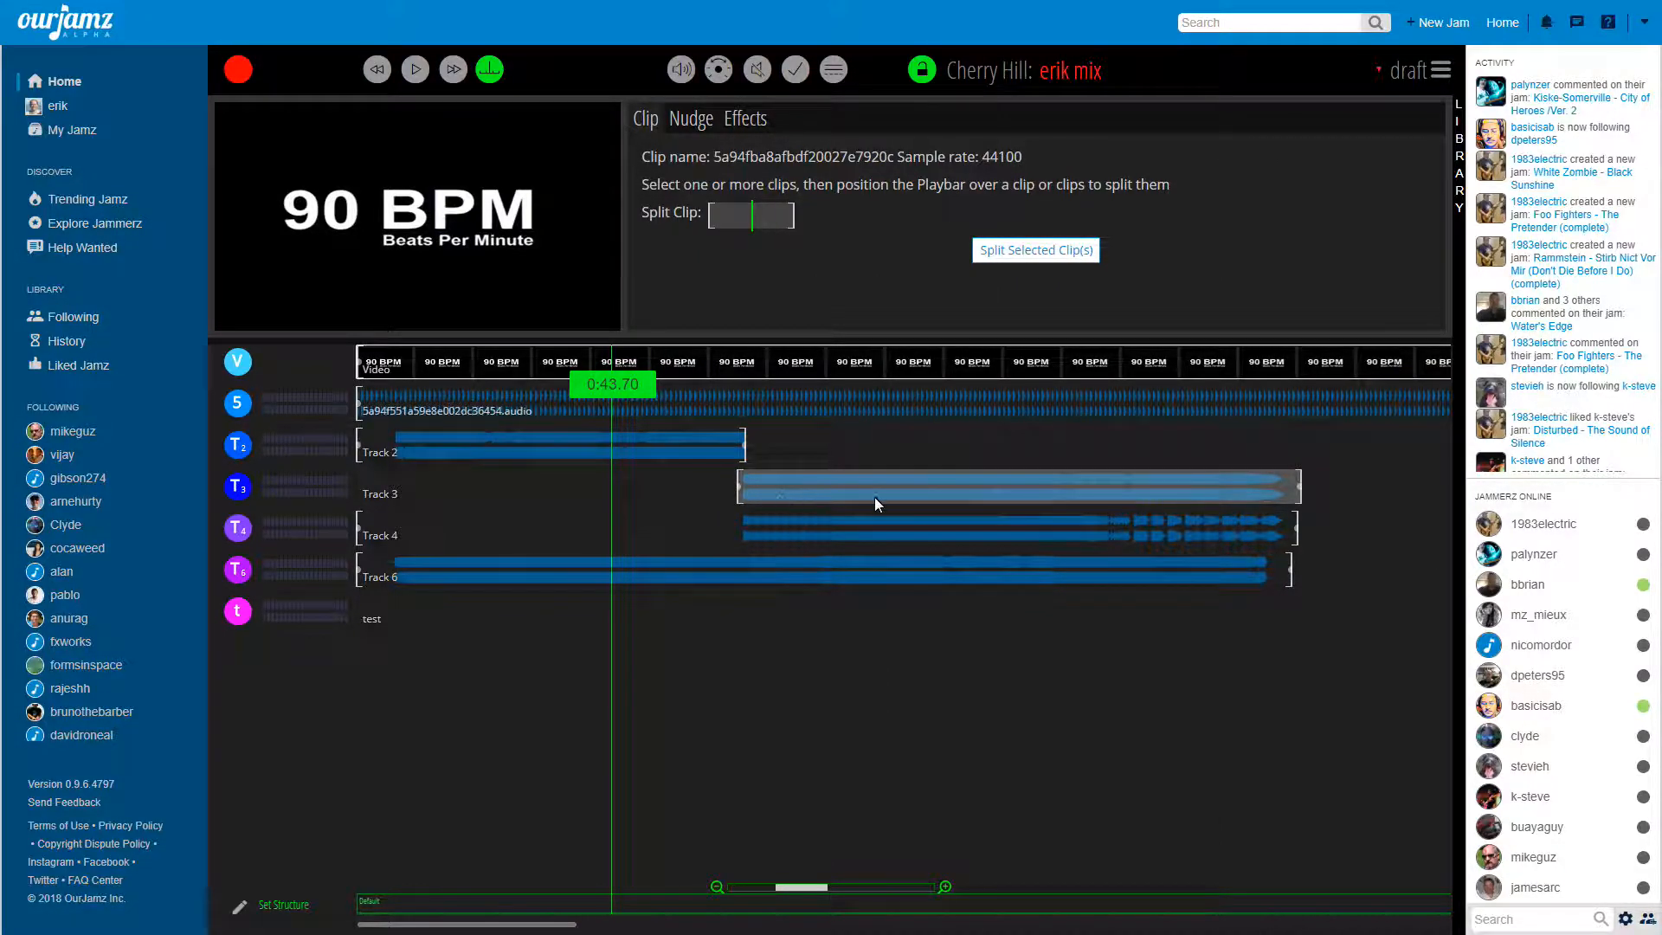
Step: Try moving the Track 3 clip later on the timeline, and undo the move
left_click_drag(771, 485, 853, 485)
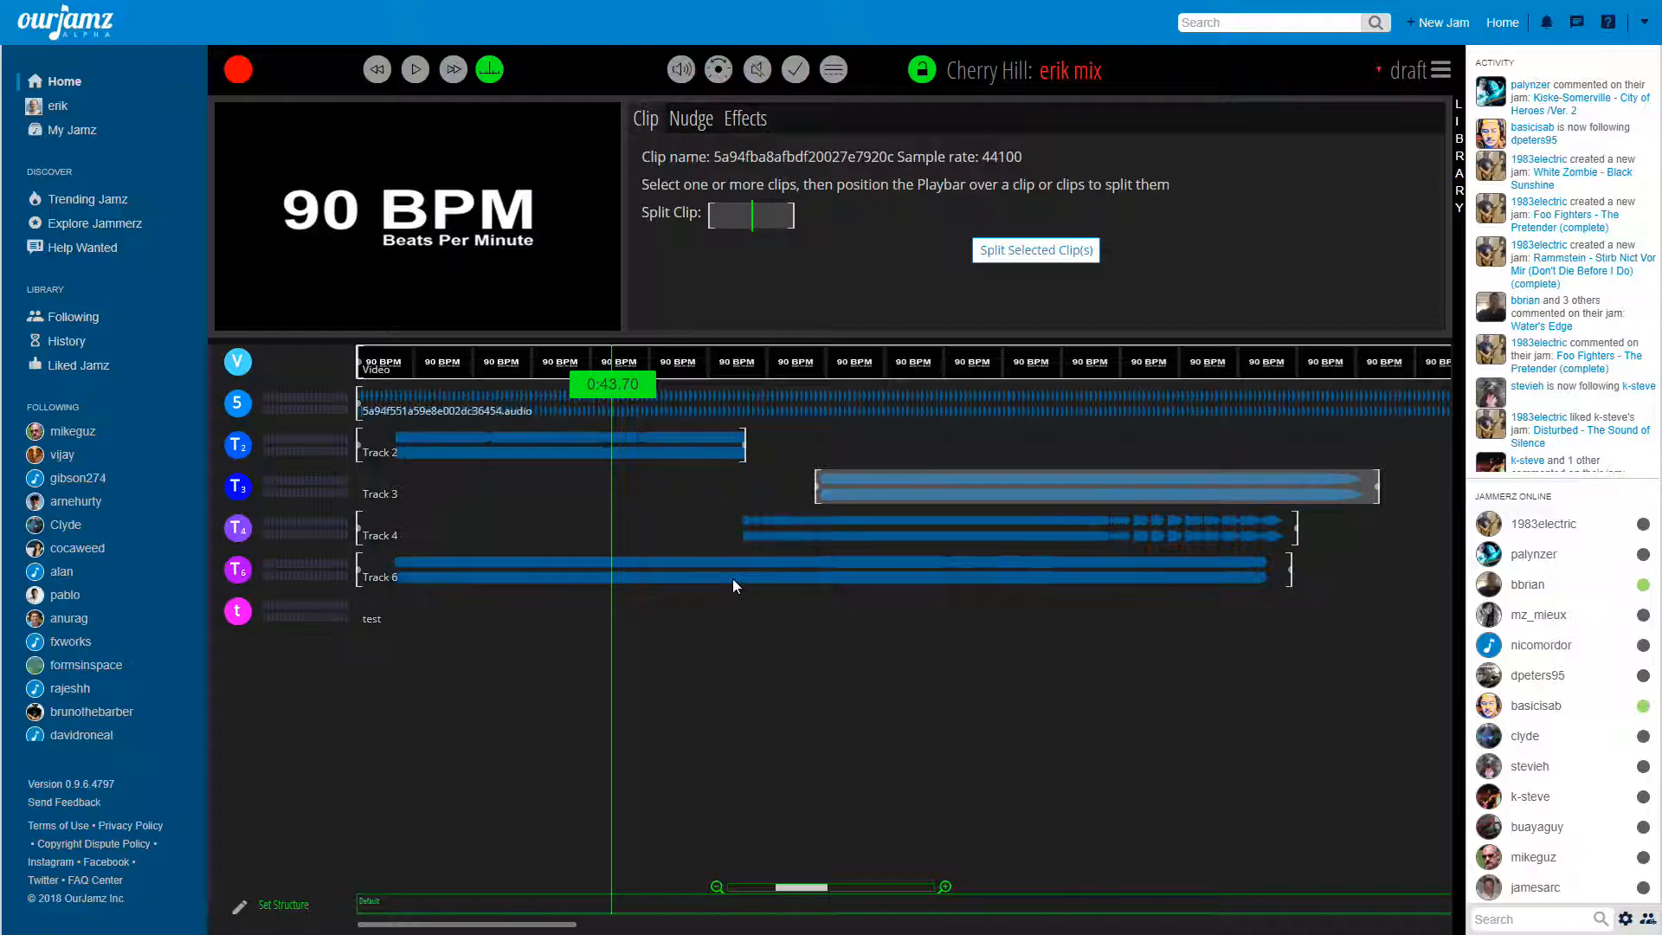
key("ctrl+z")
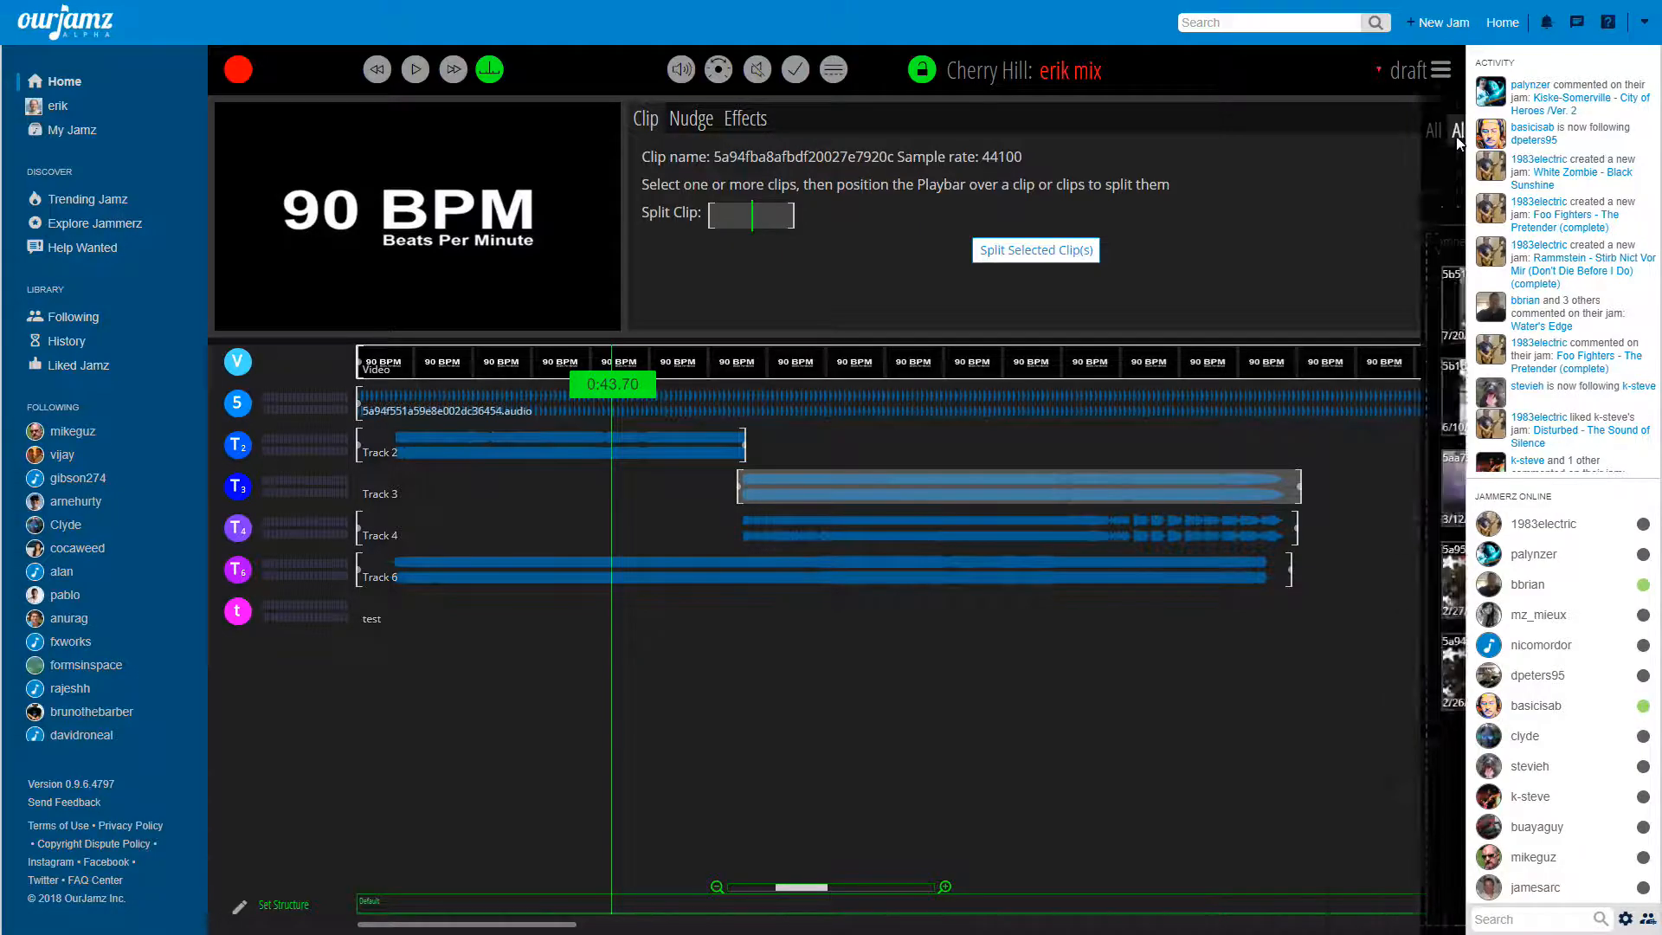
Step: Reopen the media library and compare its unaligned video and audio files with the aligned videos
left_click(1459, 153)
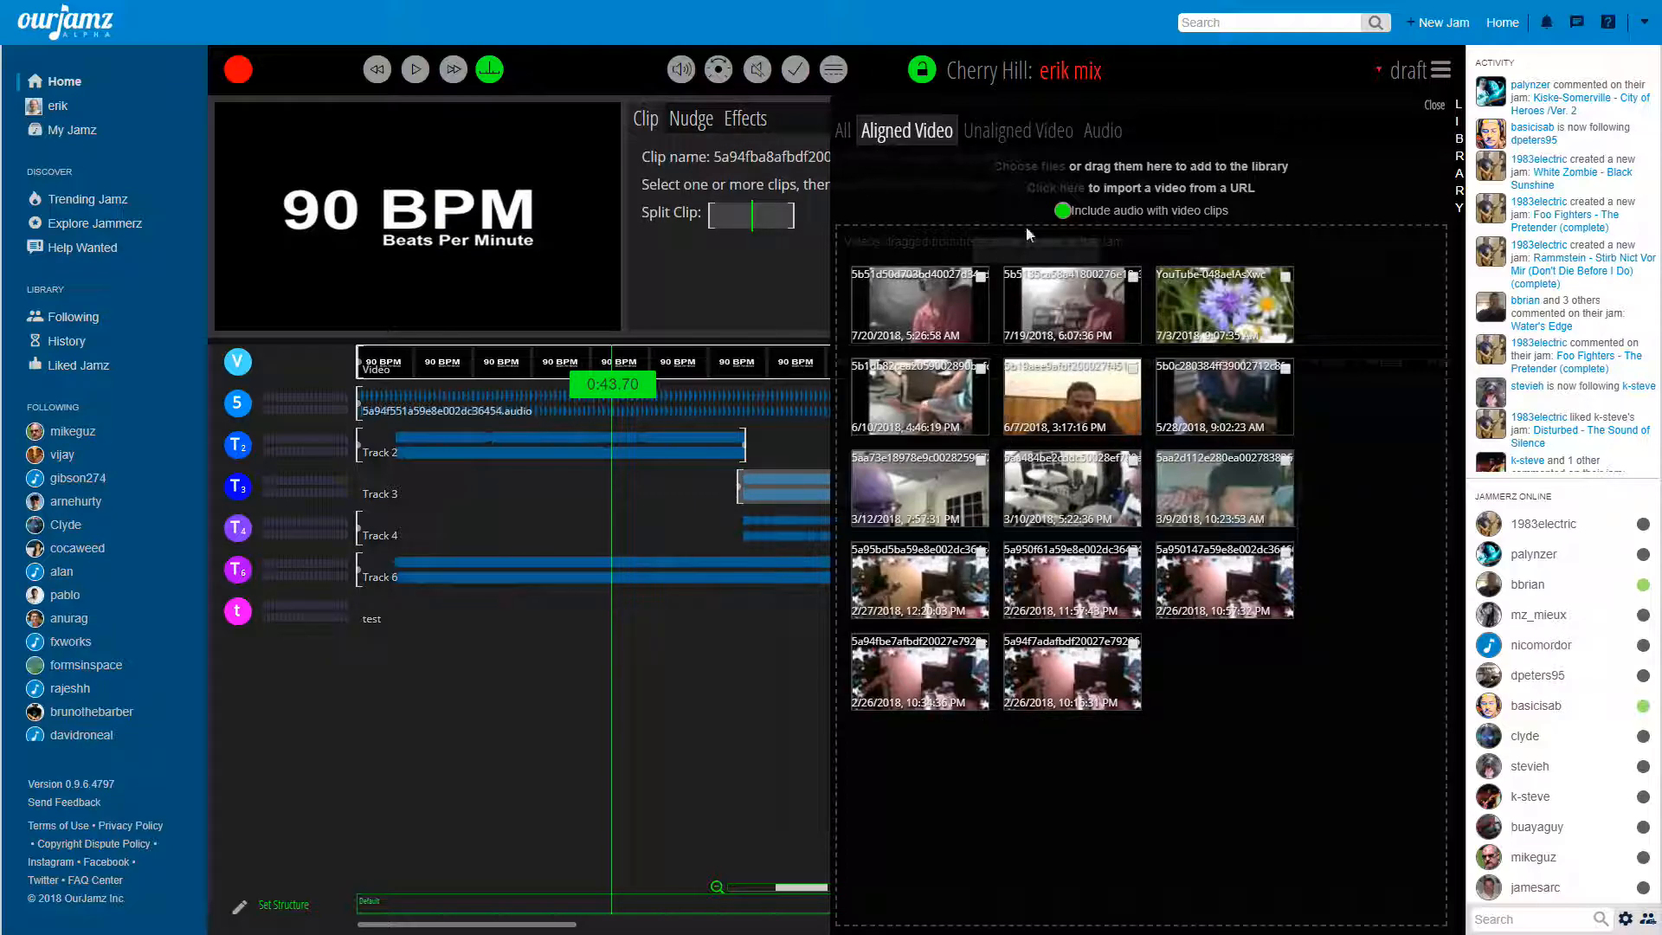
left_click(1008, 137)
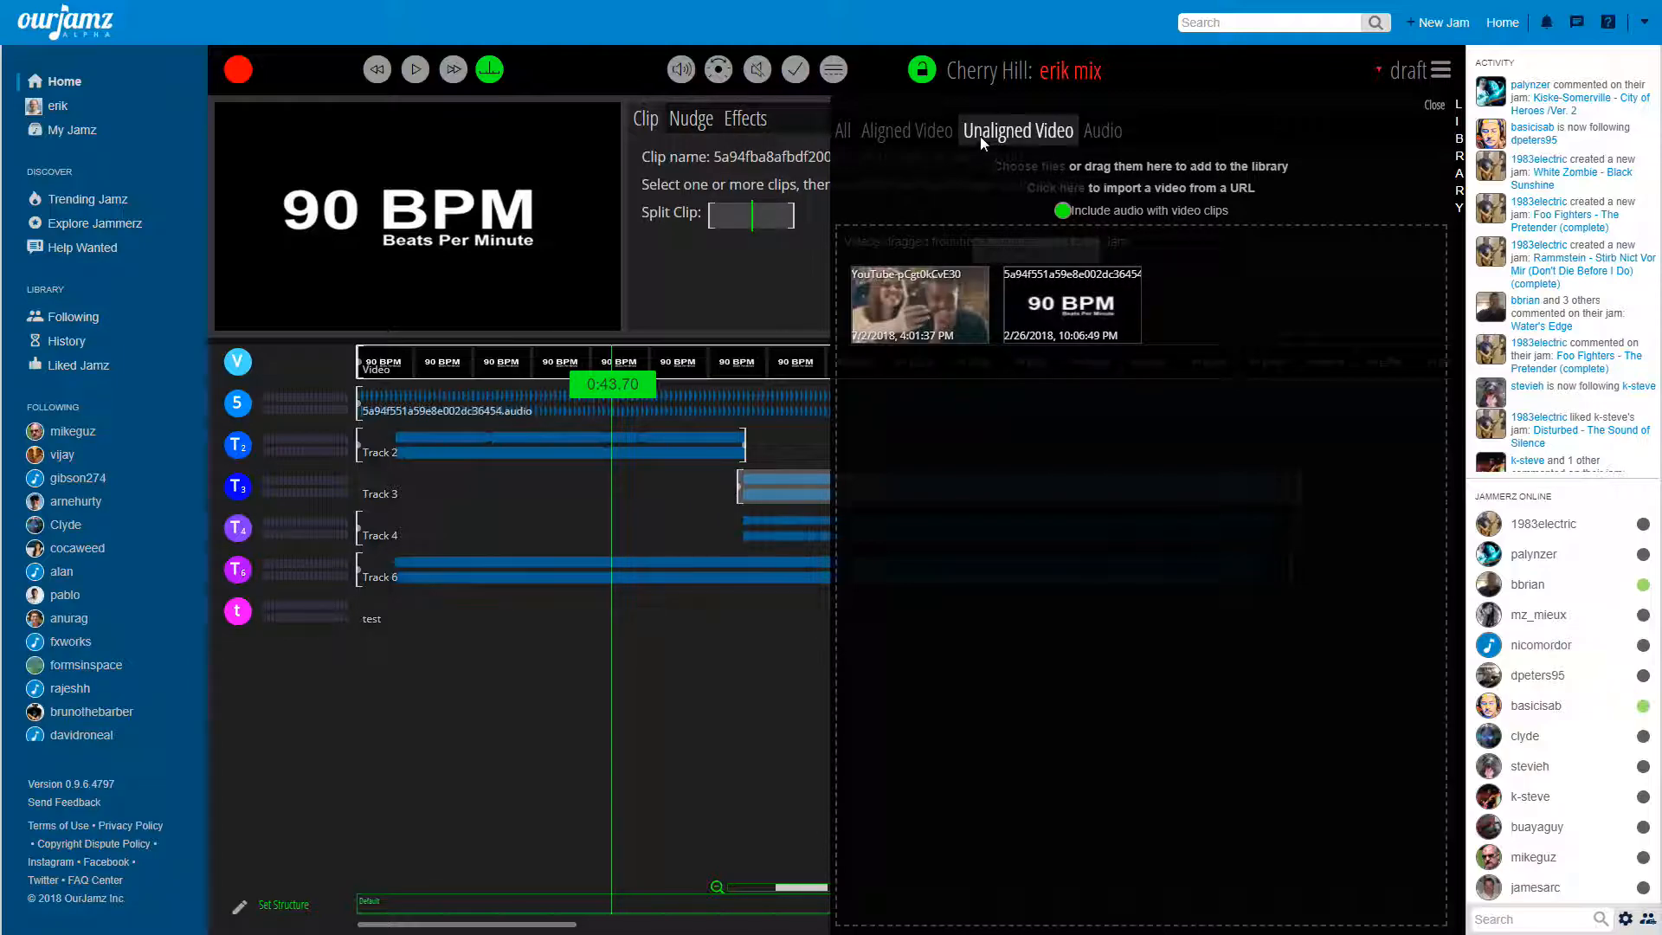
left_click(1096, 137)
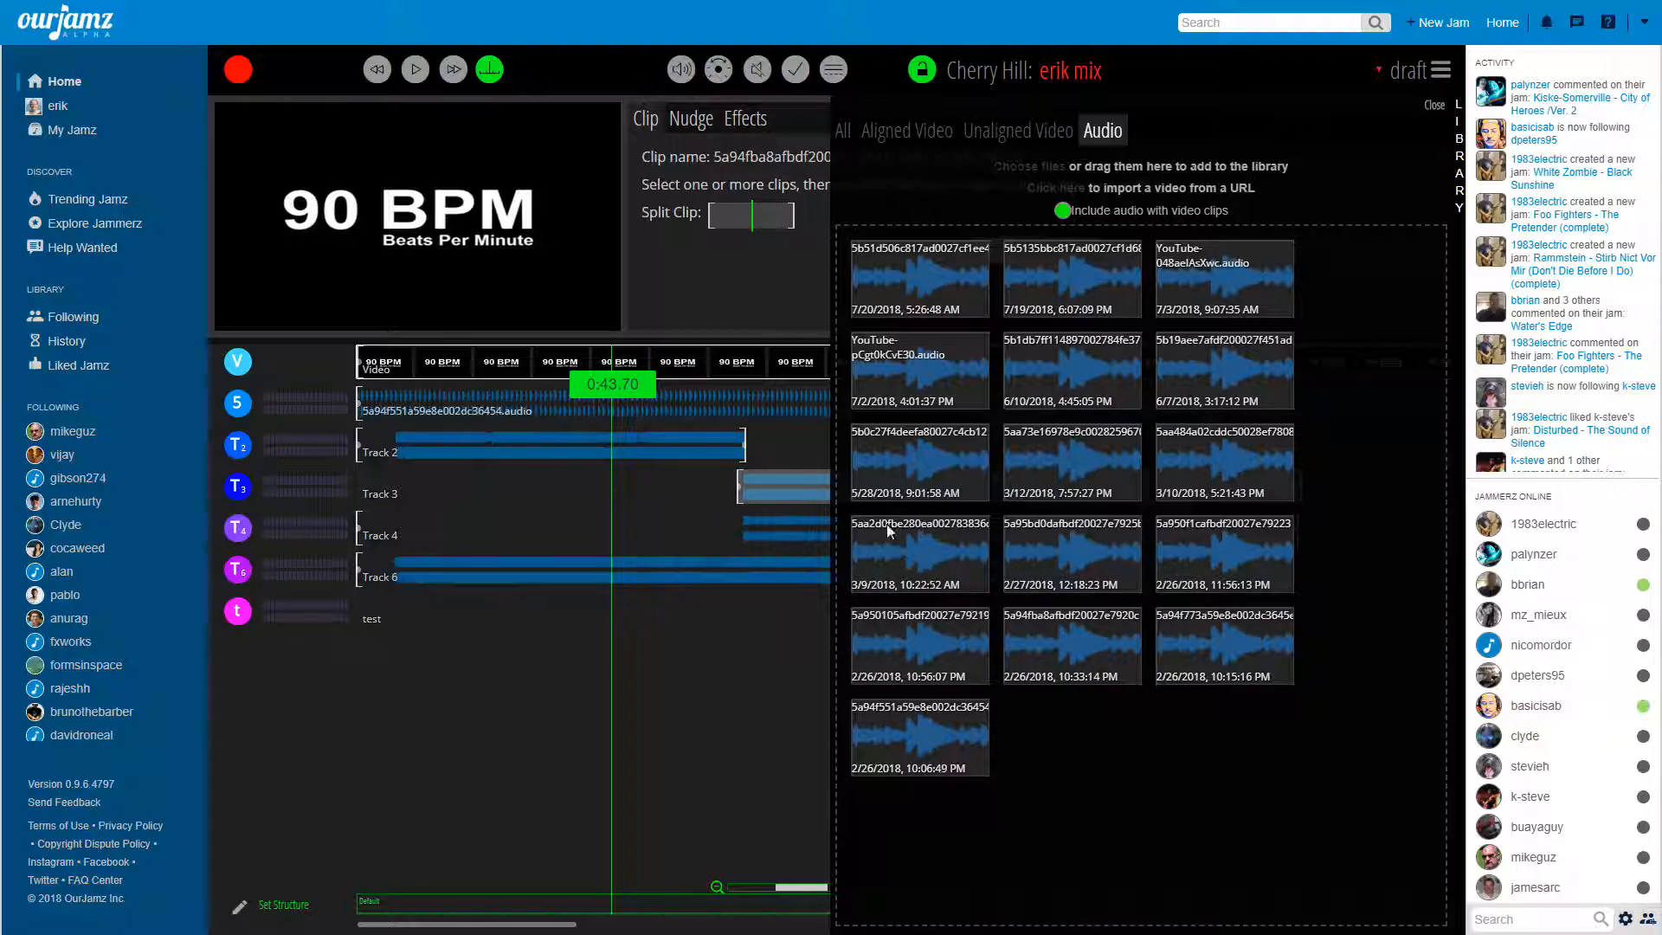
left_click(1049, 133)
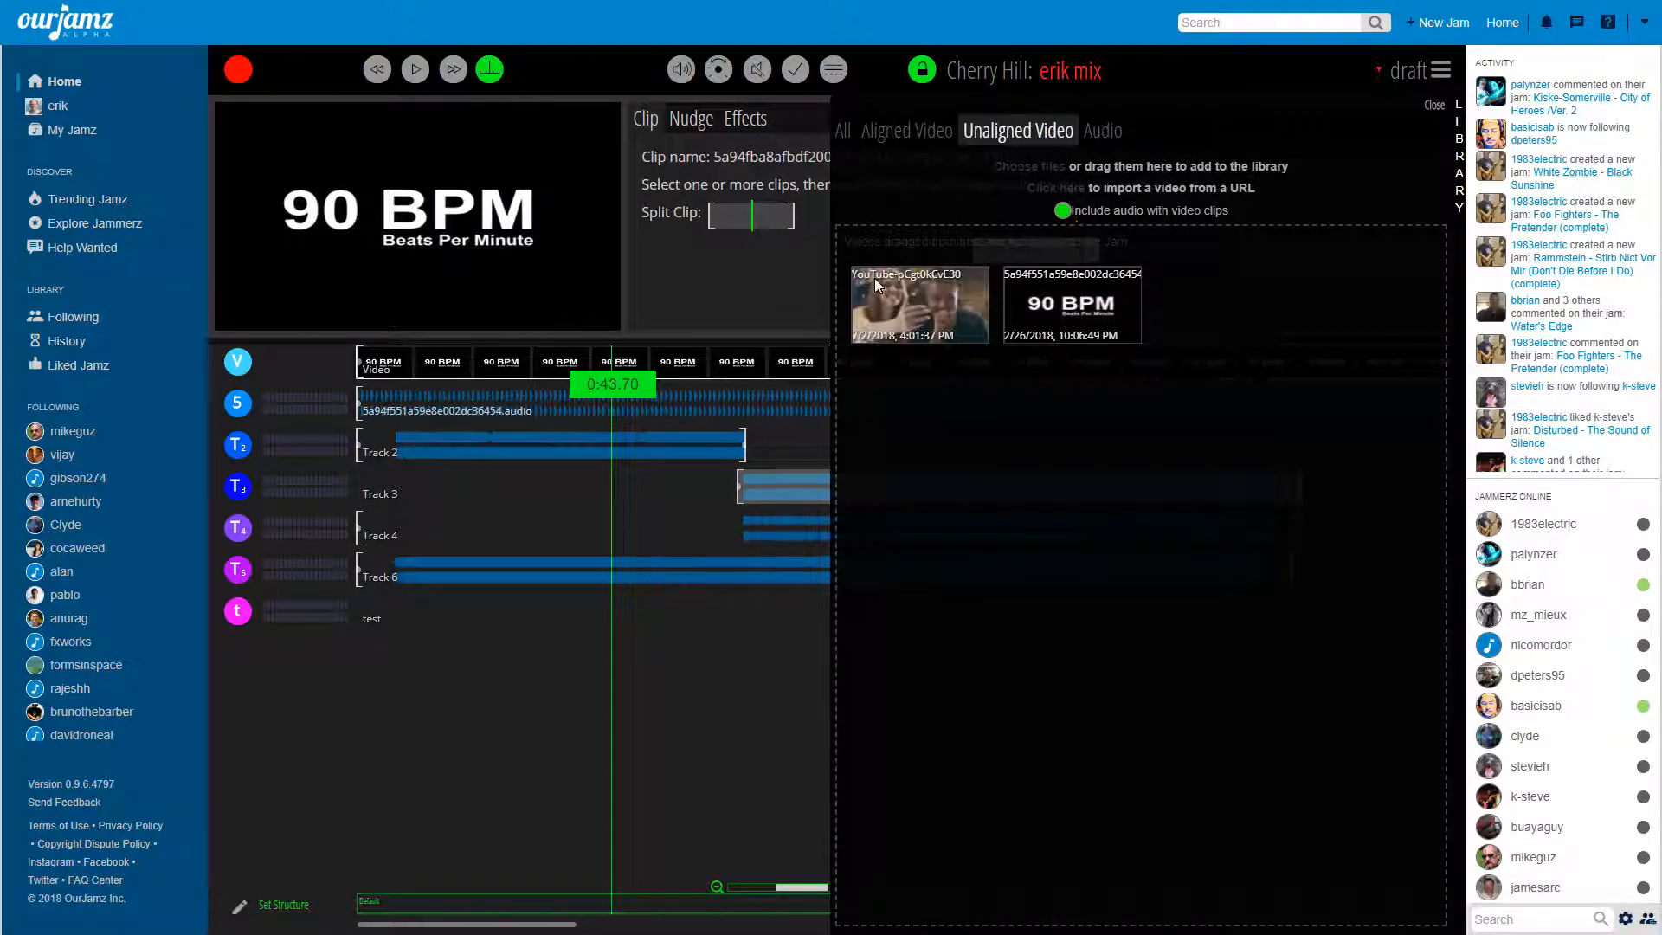
left_click(911, 130)
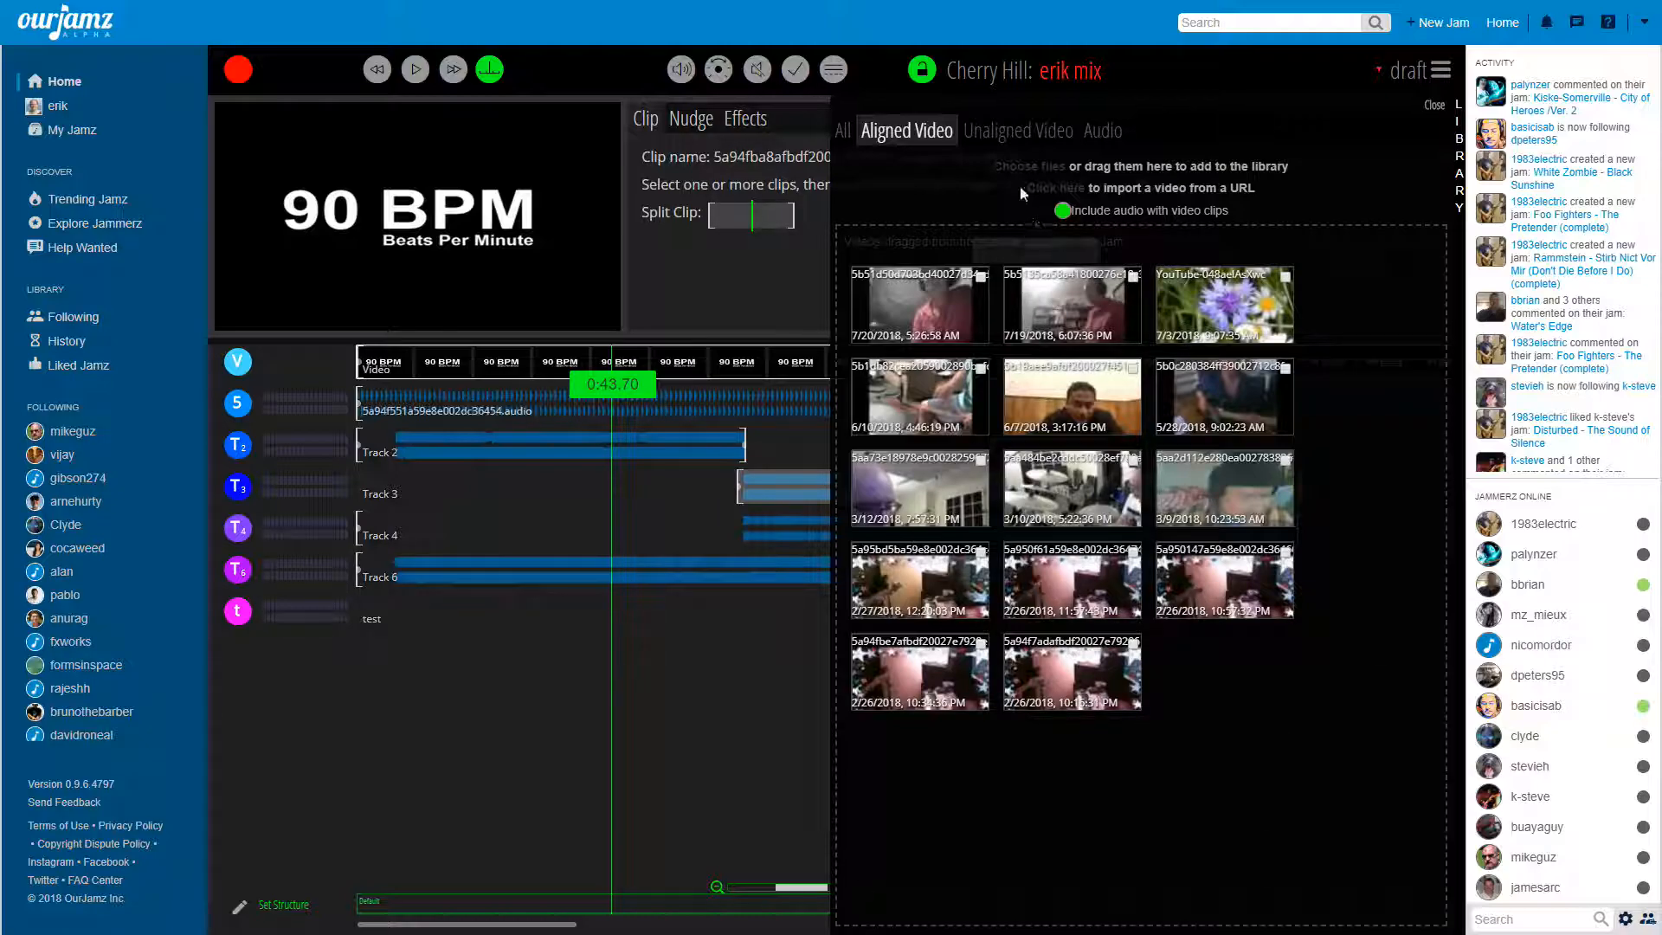
Step: Inspect the library's file chooser and its URL import prompt, cancel both, and close the library
left_click(1139, 170)
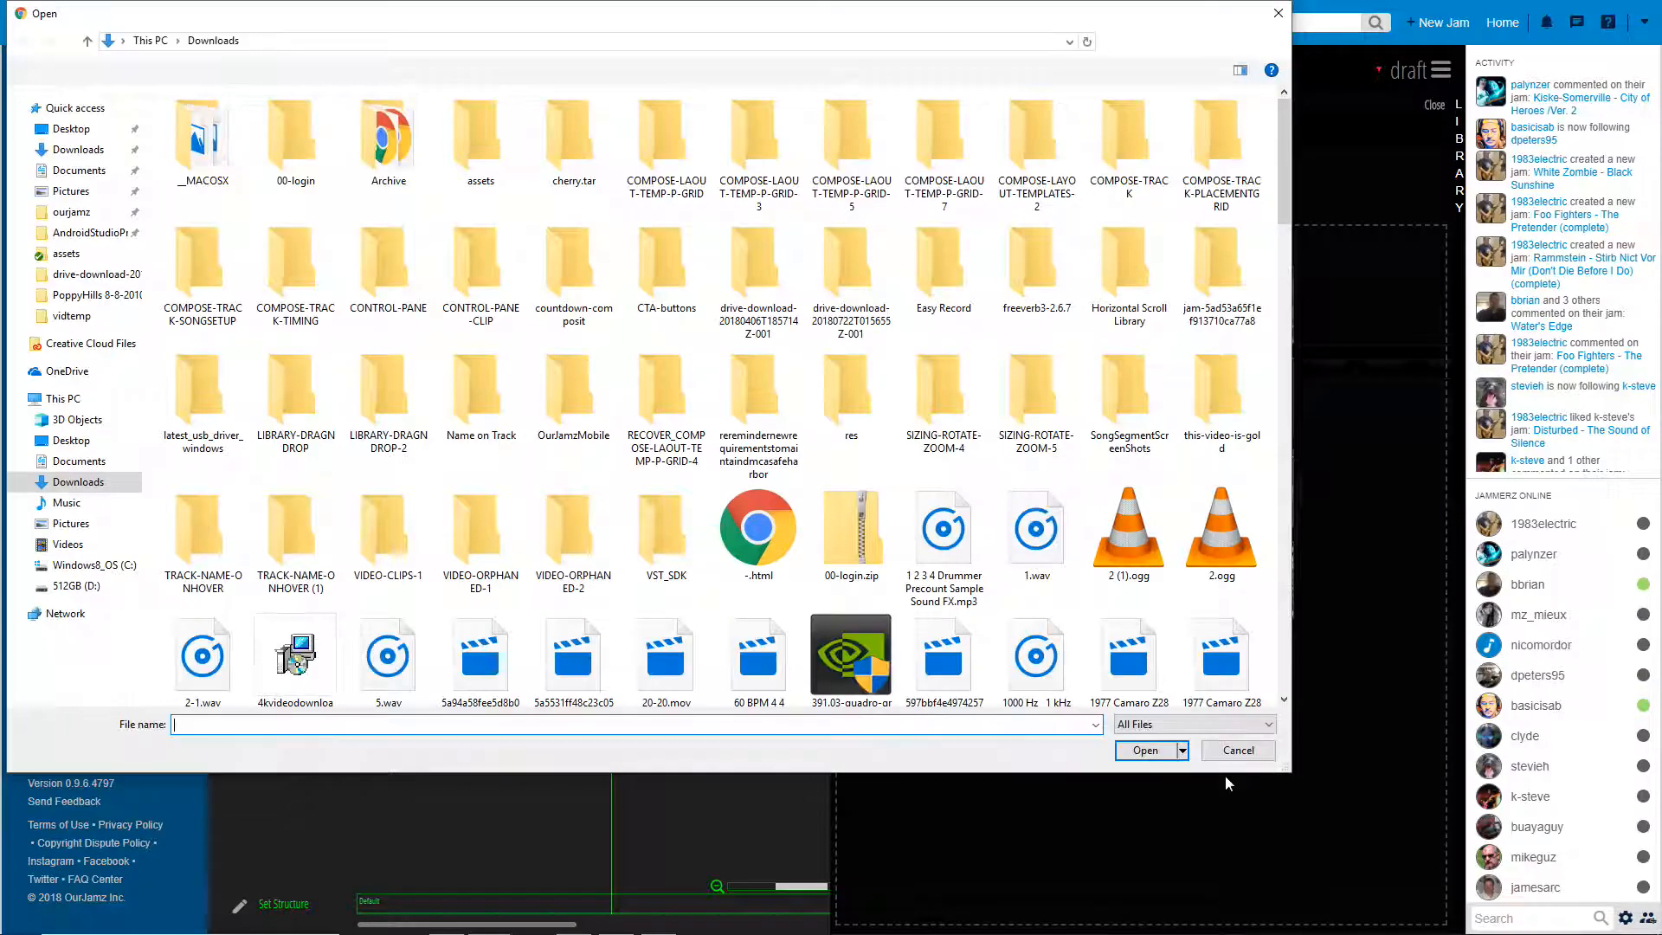
left_click(1240, 751)
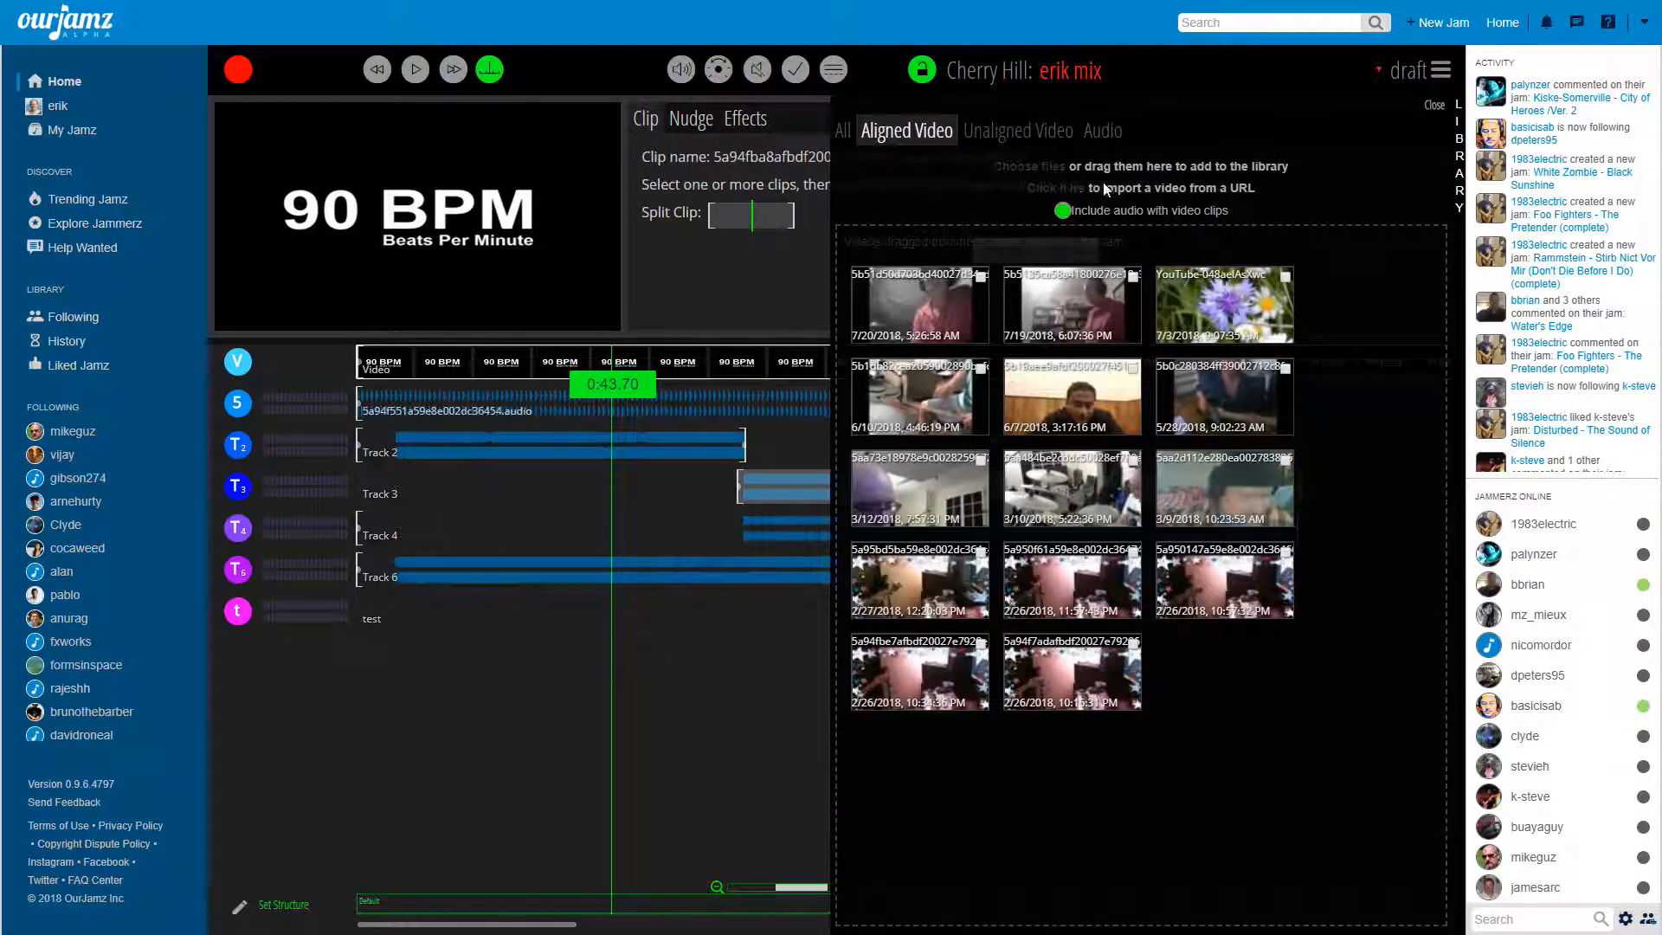
left_click(1139, 189)
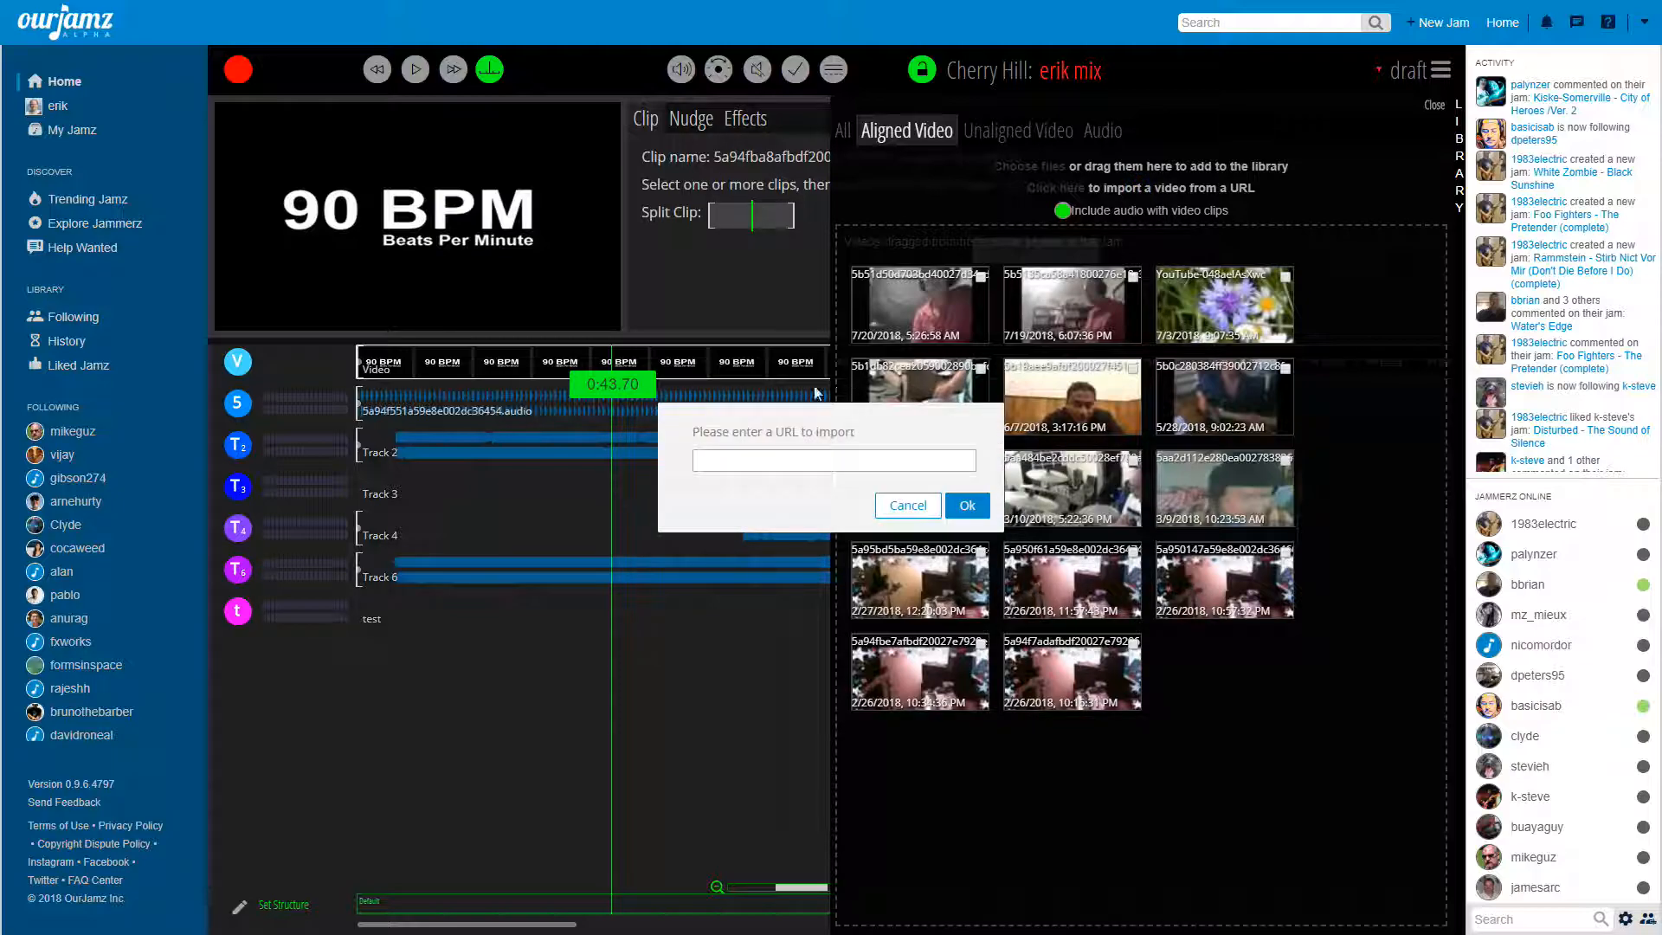
left_click(757, 468)
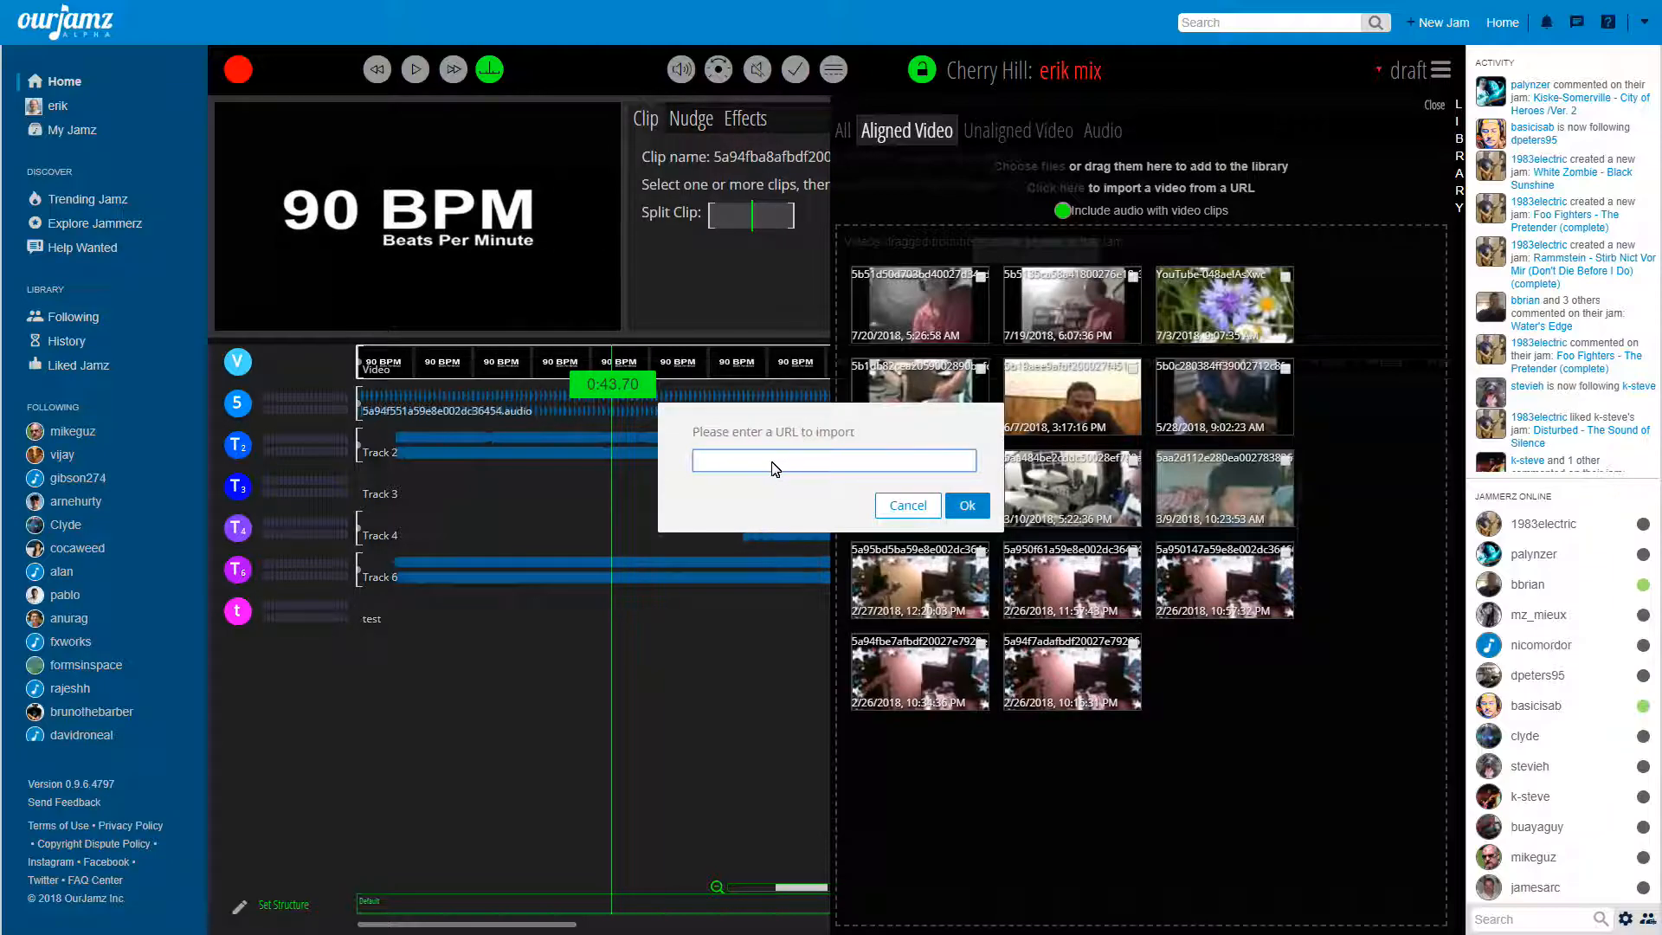
left_click(906, 505)
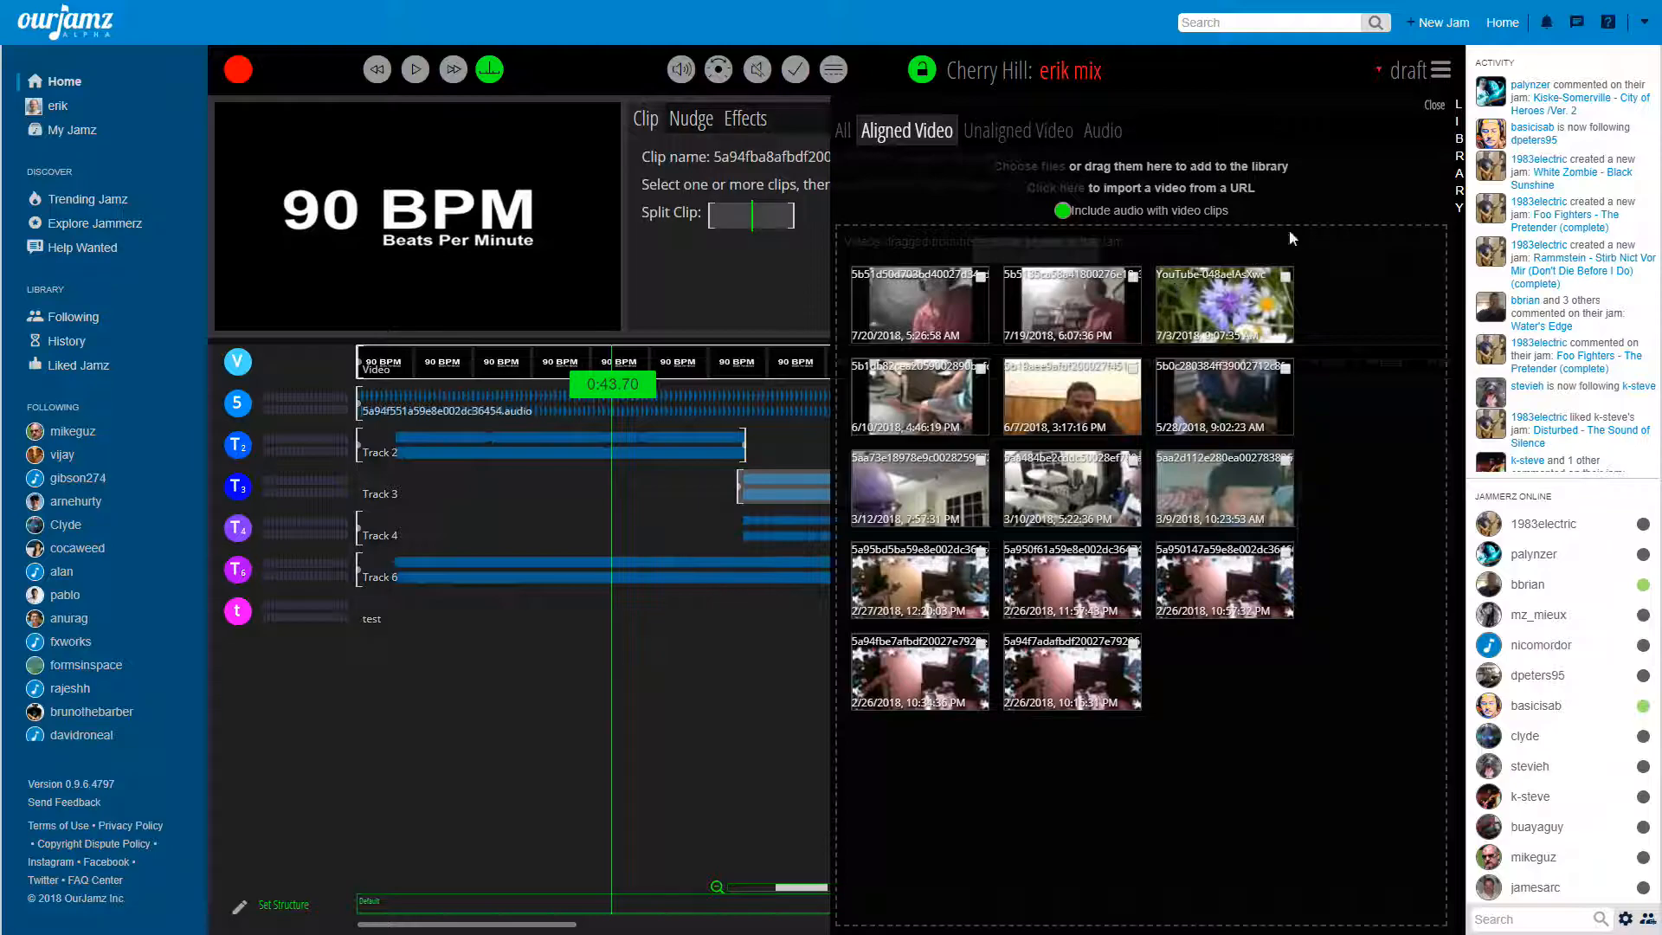
left_click(1432, 104)
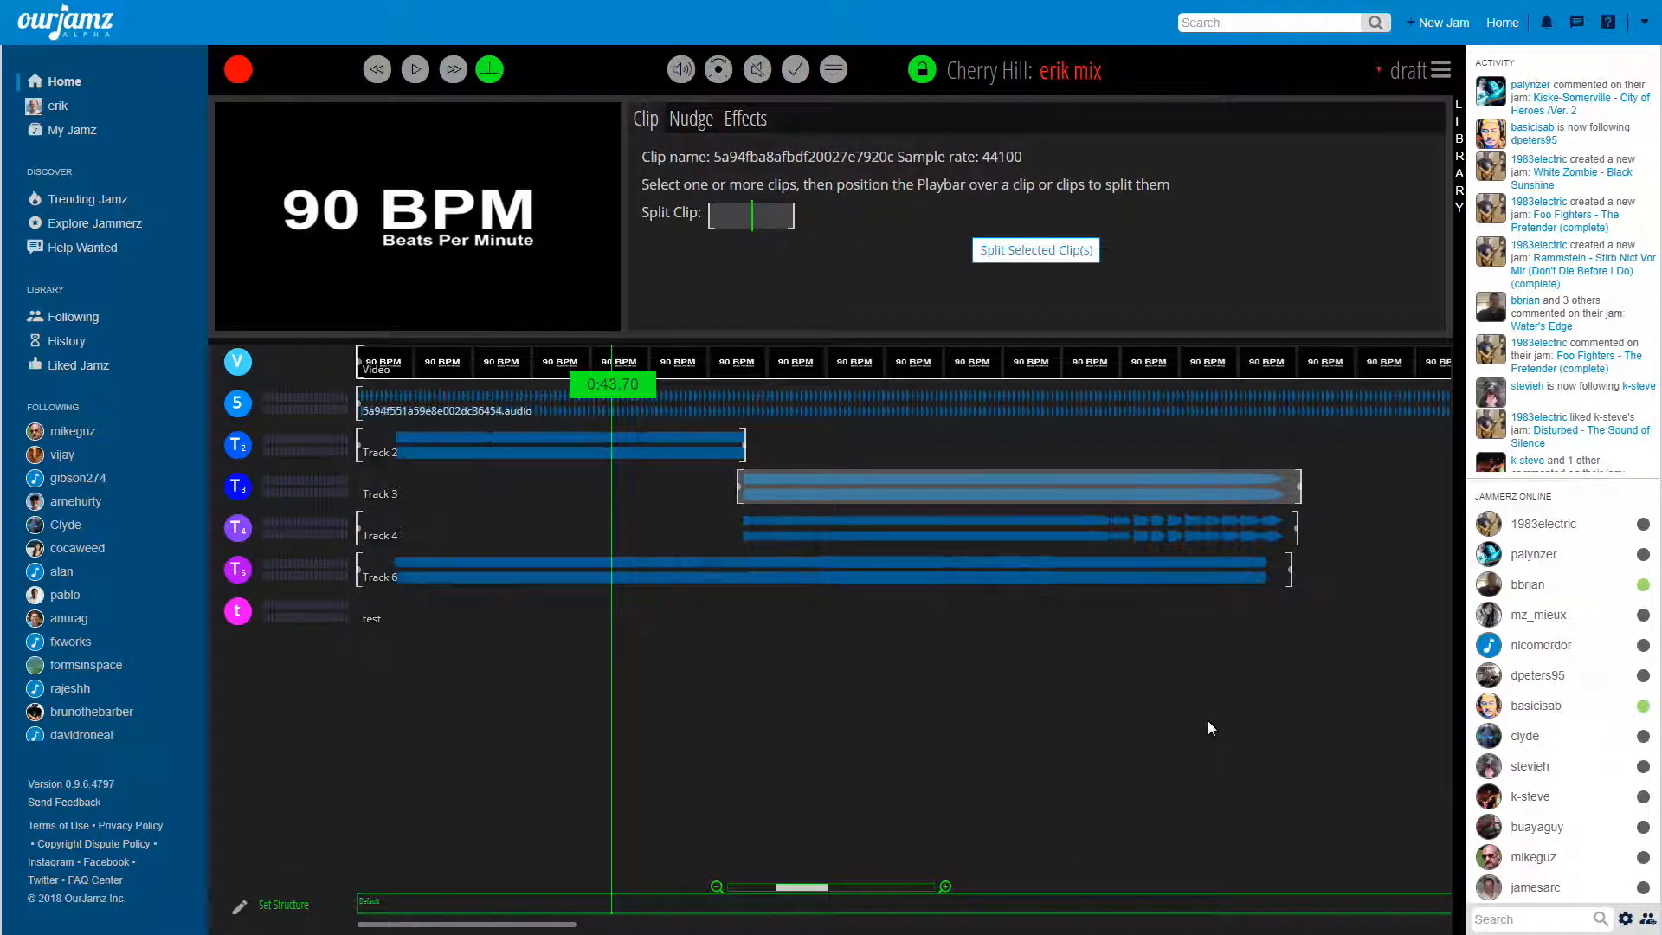